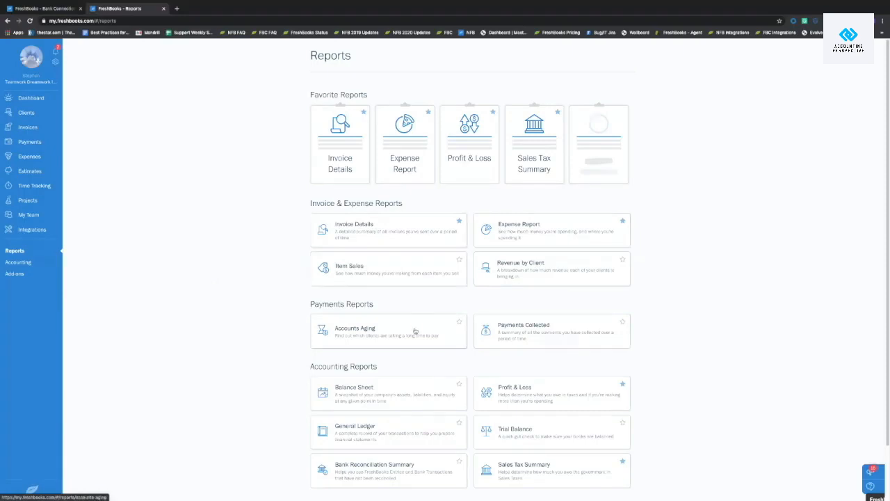
# Open the Balance Sheet from the accounting reports
pyautogui.scroll(-1, 415, 331)
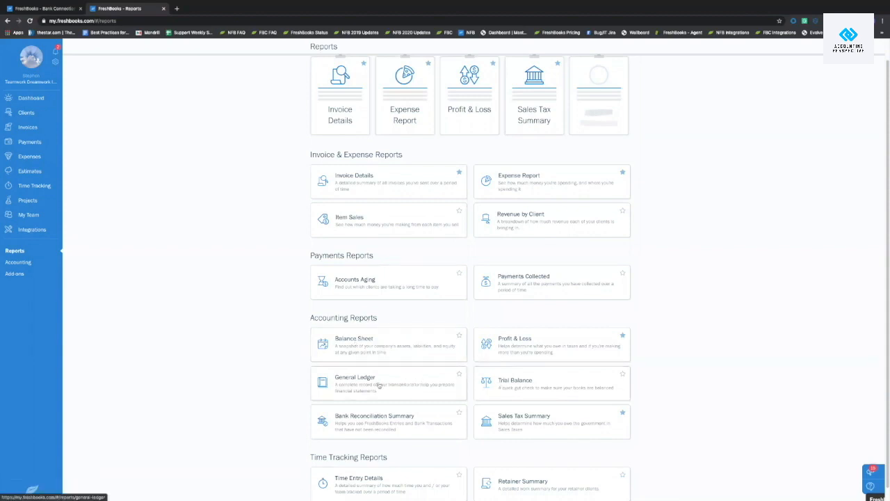
pyautogui.click(29, 262)
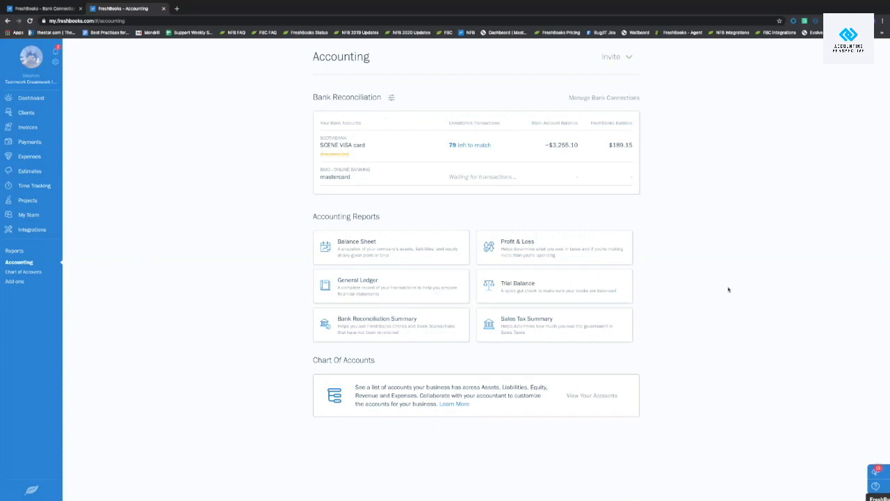
pyautogui.click(447, 245)
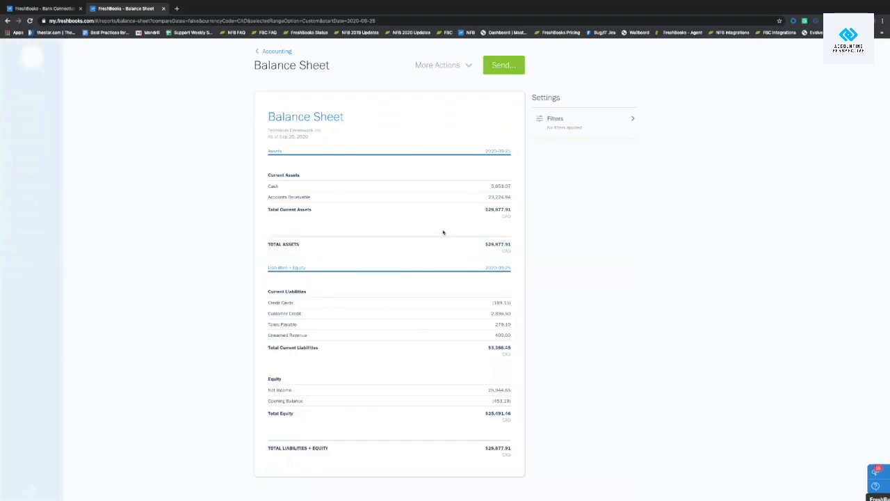
# Review the balance date options in the Balance Sheet's filters and close the filters without applying any
pyautogui.click(554, 125)
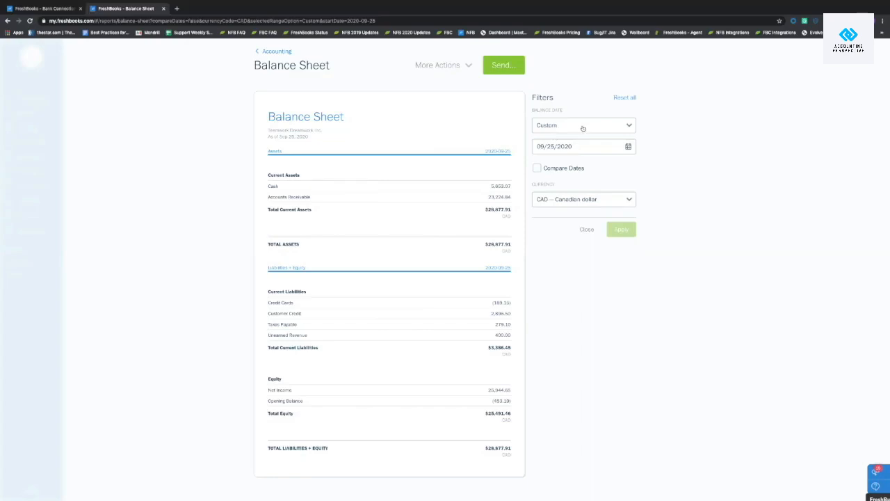
pyautogui.click(583, 132)
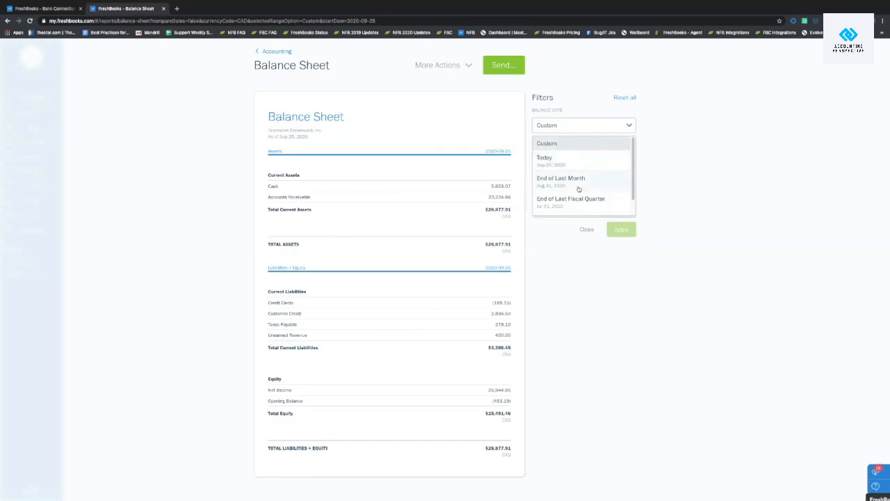
pyautogui.scroll(-1, 577, 188)
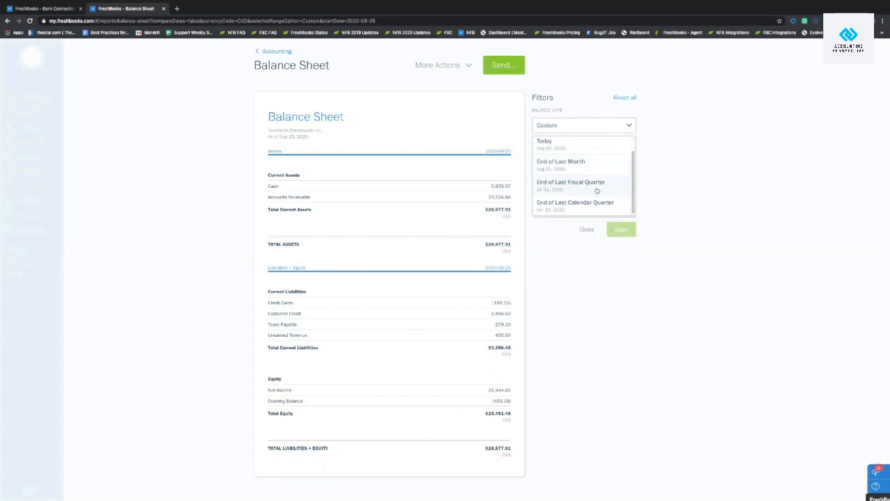
pyautogui.click(585, 230)
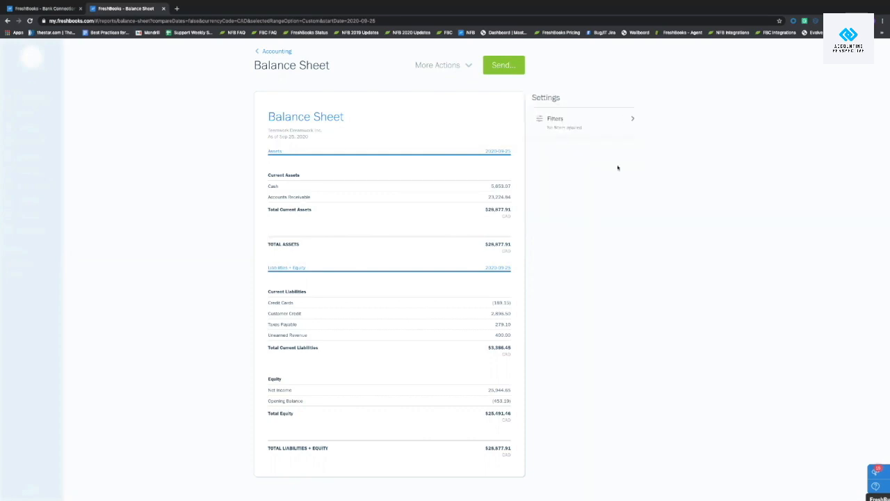
# Leave the Balance Sheet and open the Company Profile settings to view the fiscal year end
pyautogui.click(275, 53)
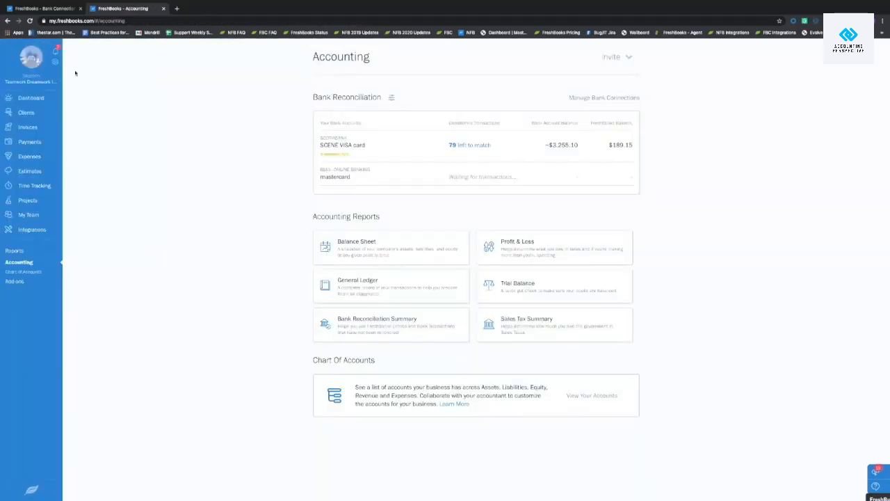
pyautogui.click(55, 64)
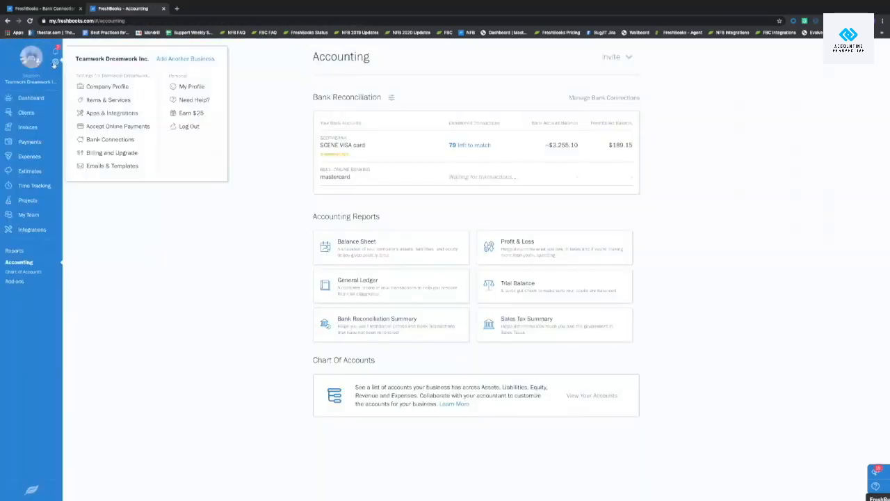
pyautogui.click(103, 87)
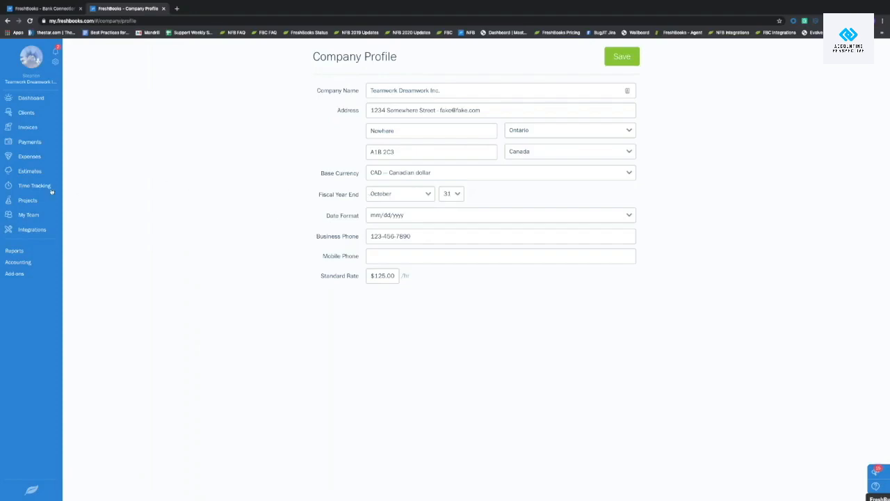
# Go to the expenses list, look through its entries, and check the settings options for Bank Connections
pyautogui.click(41, 159)
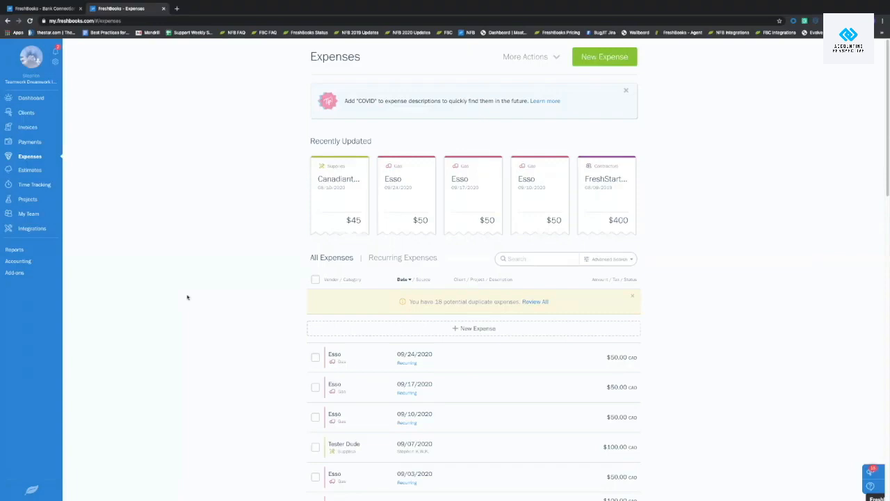
pyautogui.scroll(-3, 165, 234)
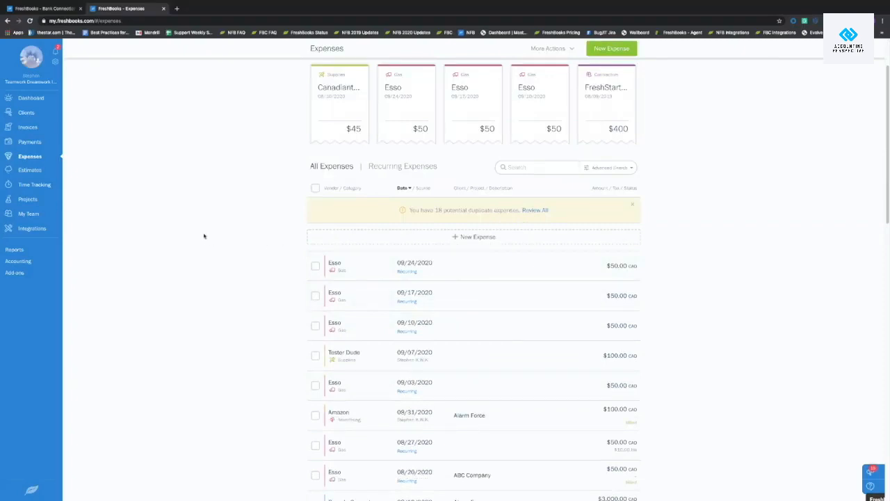
pyautogui.scroll(-2, 205, 235)
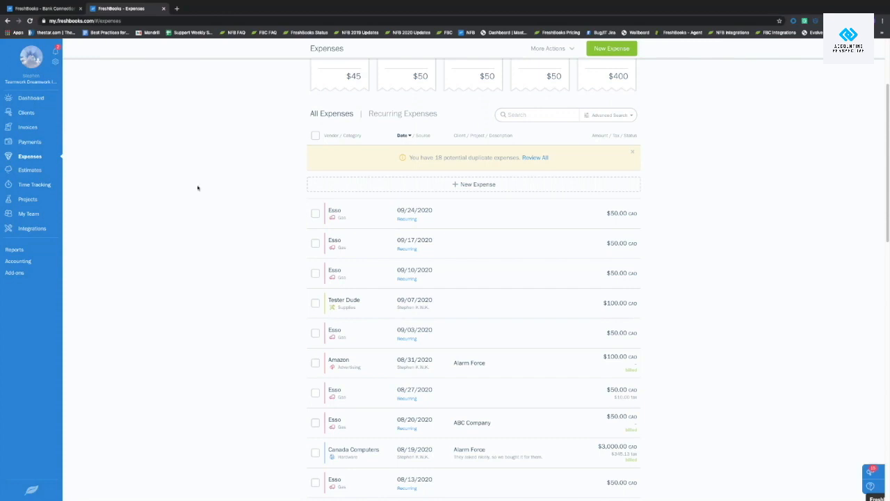
pyautogui.click(56, 61)
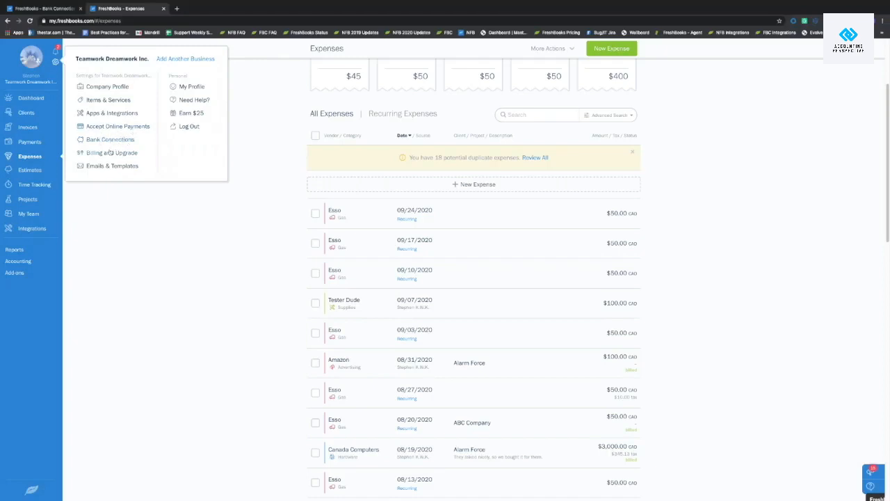
pyautogui.click(56, 62)
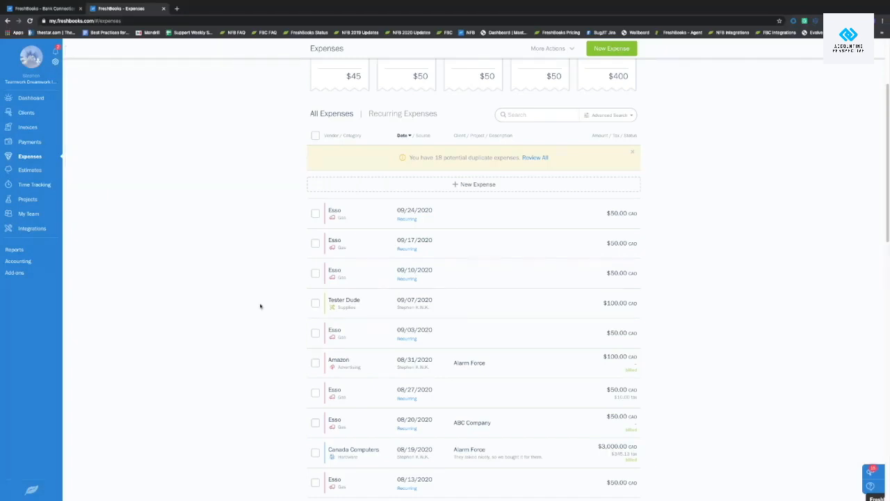
# Open the 08/10/2020 Canadiantire expense of $45.19 and save it with category Supplies applied to future expenses
pyautogui.scroll(-1, 254, 302)
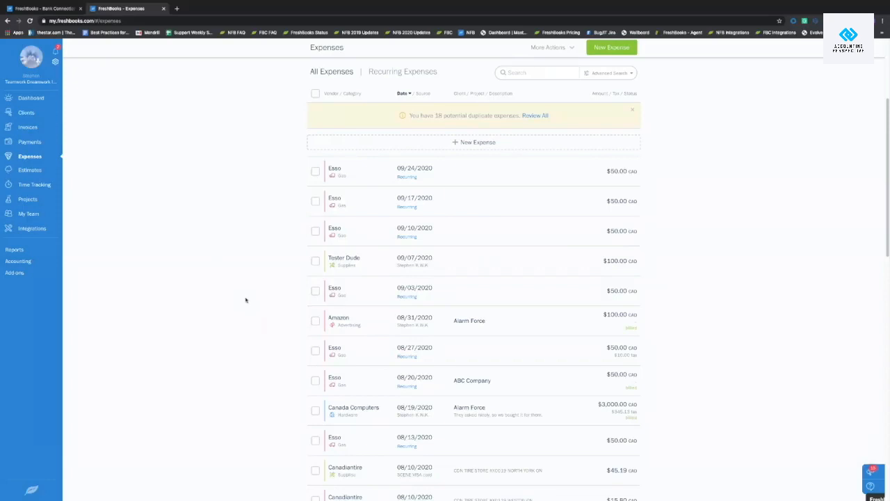
pyautogui.scroll(-1, 254, 292)
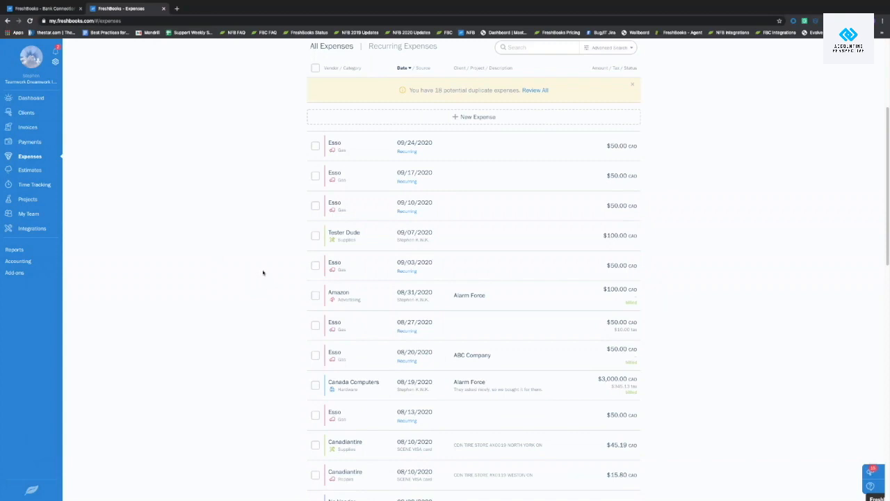
pyautogui.scroll(-1, 501, 317)
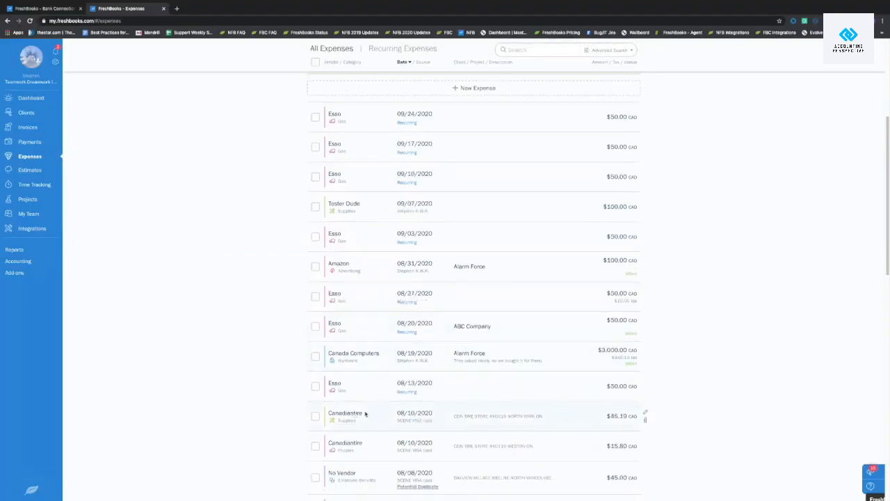
pyautogui.click(357, 414)
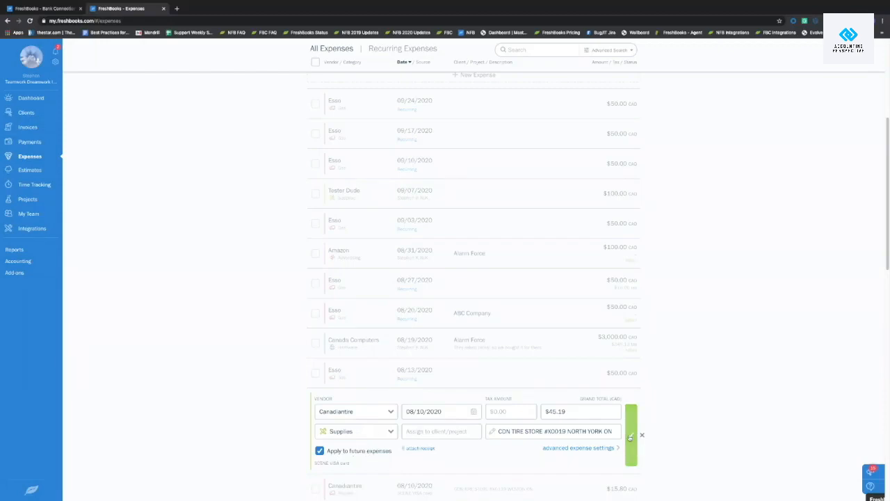
pyautogui.click(630, 436)
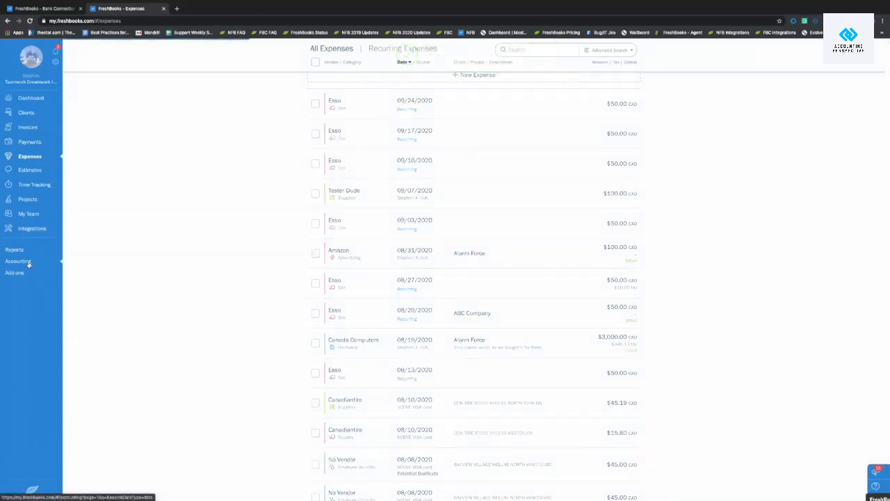
# Open the bank reconciliation of the SCENE VISA card's unmatched transactions, skipping the suggested matches
pyautogui.click(29, 262)
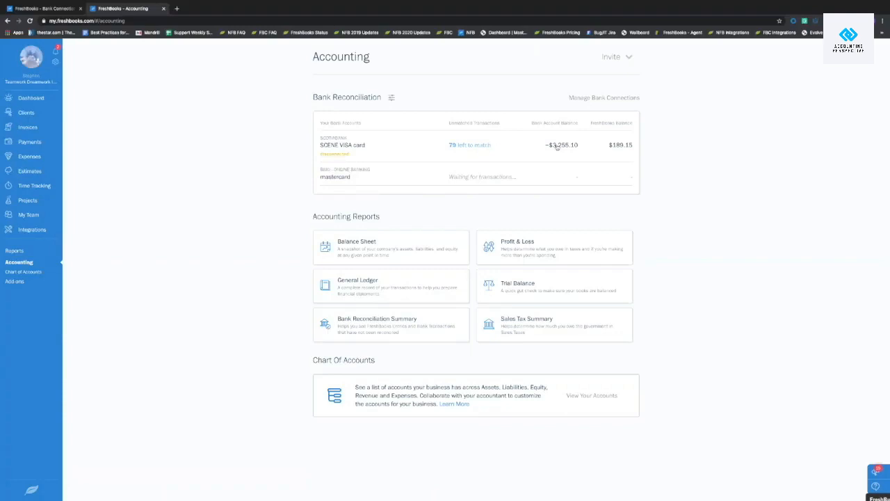
pyautogui.click(460, 146)
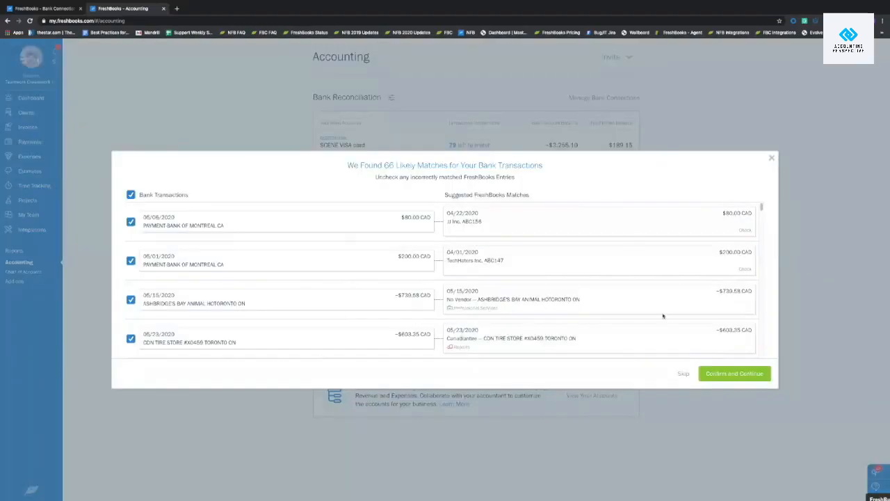
pyautogui.click(684, 373)
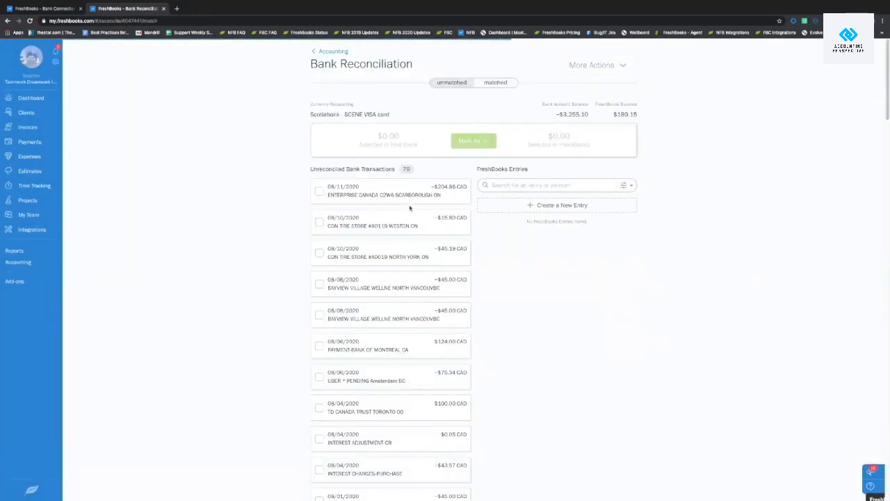
# Match the 08/11/2020 ENTERPRISE CANADA bank transaction of -$204.86 with its corresponding Enterprise Canada entry
pyautogui.scroll(-2, 410, 215)
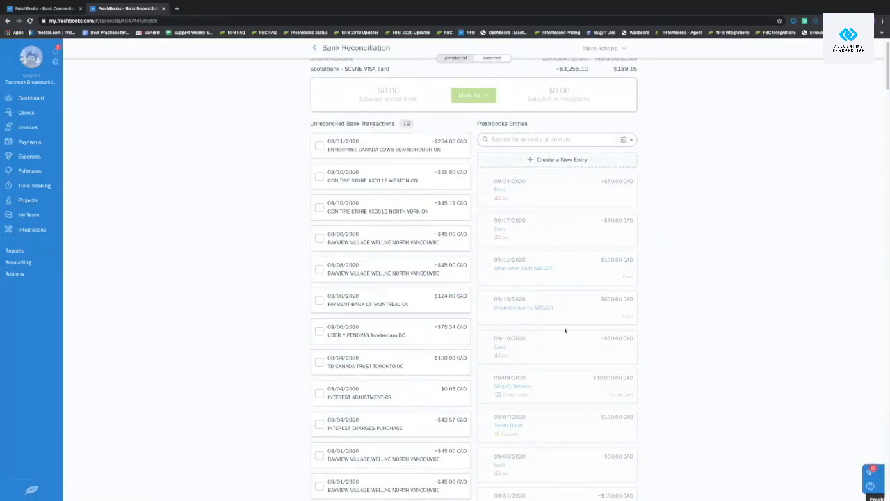
pyautogui.click(319, 146)
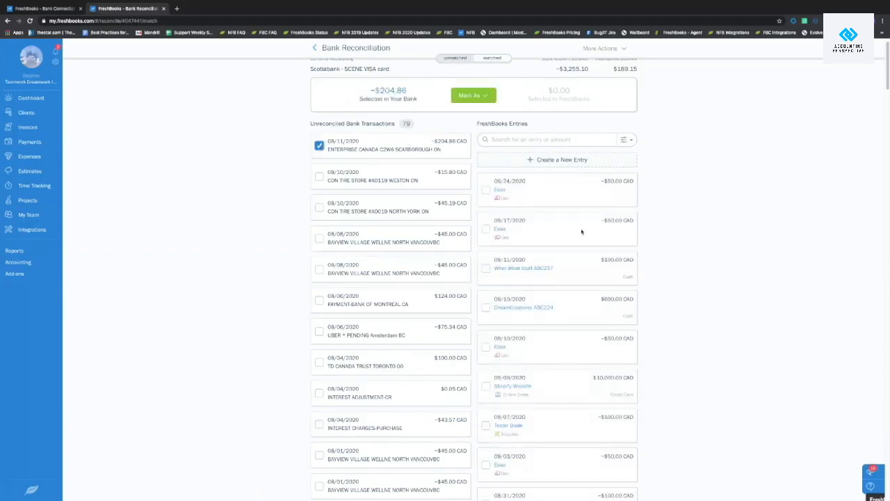
pyautogui.scroll(-5, 581, 232)
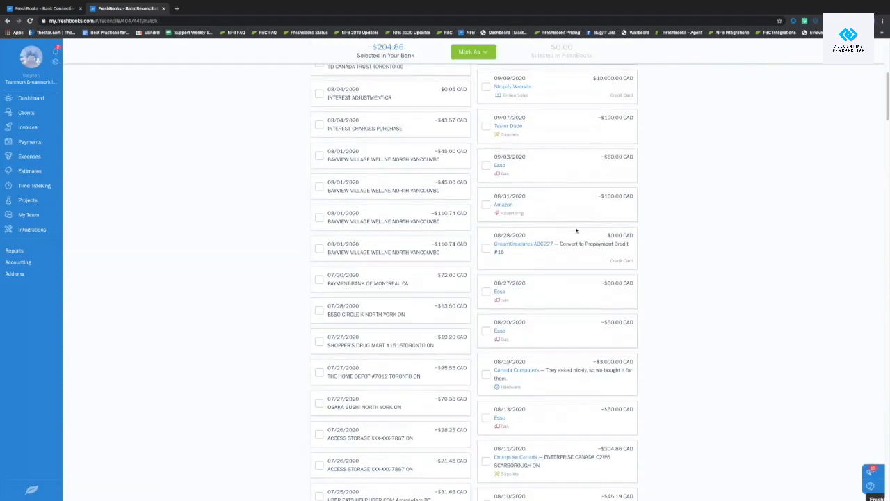
pyautogui.scroll(-2, 576, 231)
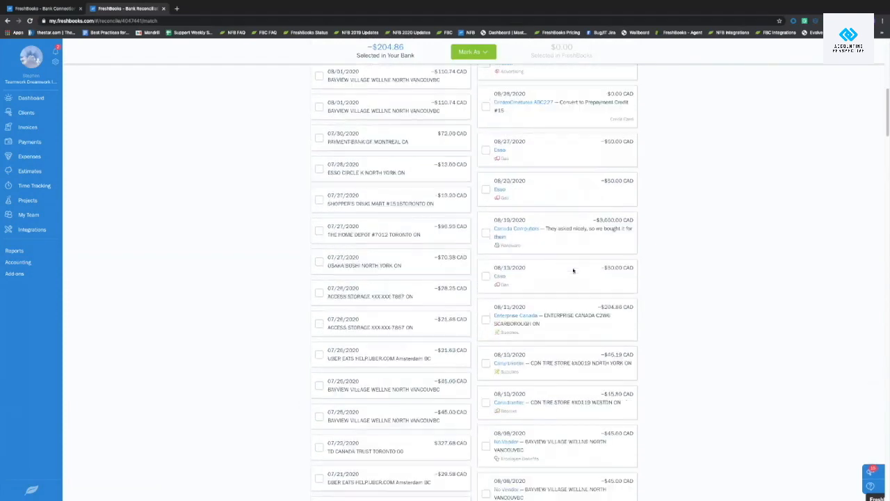
pyautogui.click(485, 319)
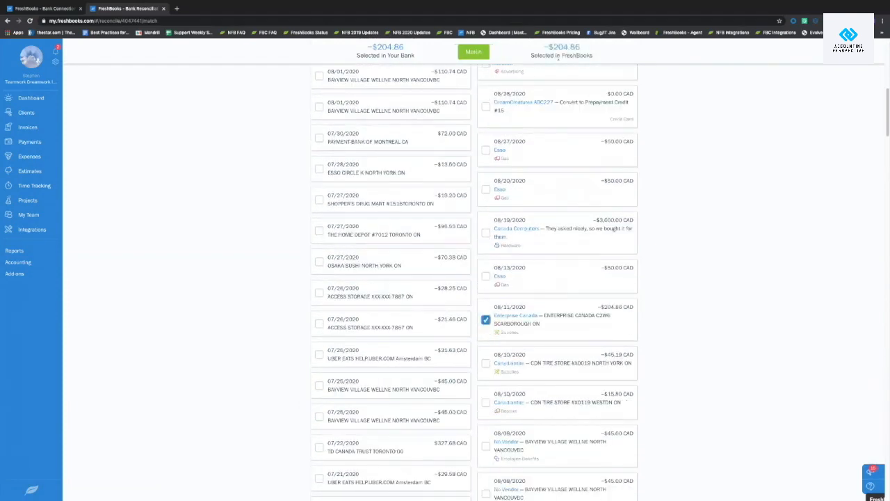
pyautogui.click(470, 53)
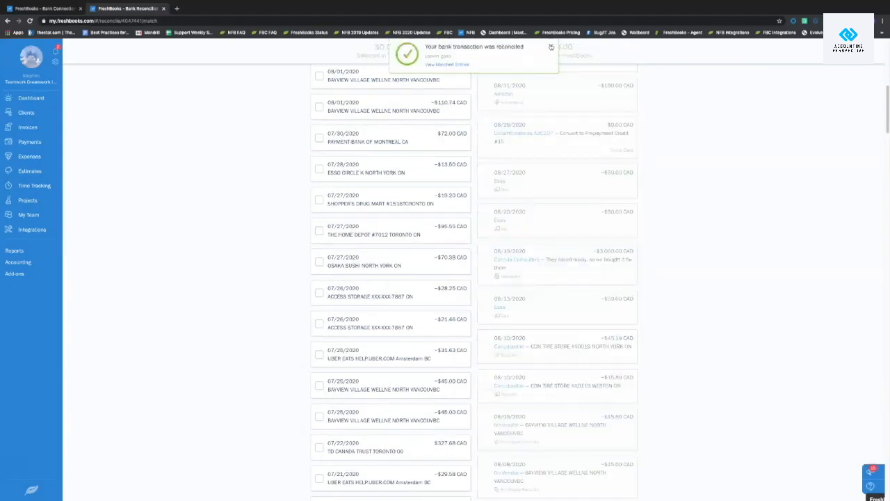
pyautogui.click(550, 47)
pyautogui.scroll(6, 557, 175)
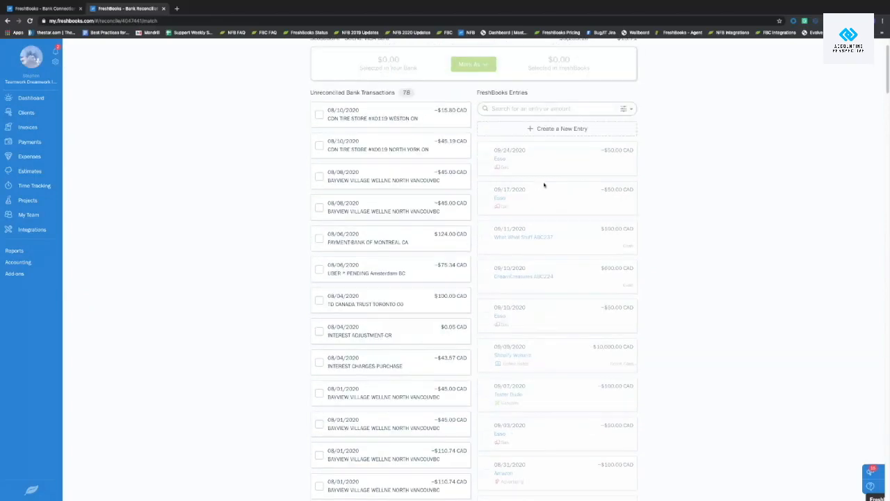
pyautogui.scroll(1, 544, 185)
pyautogui.click(319, 253)
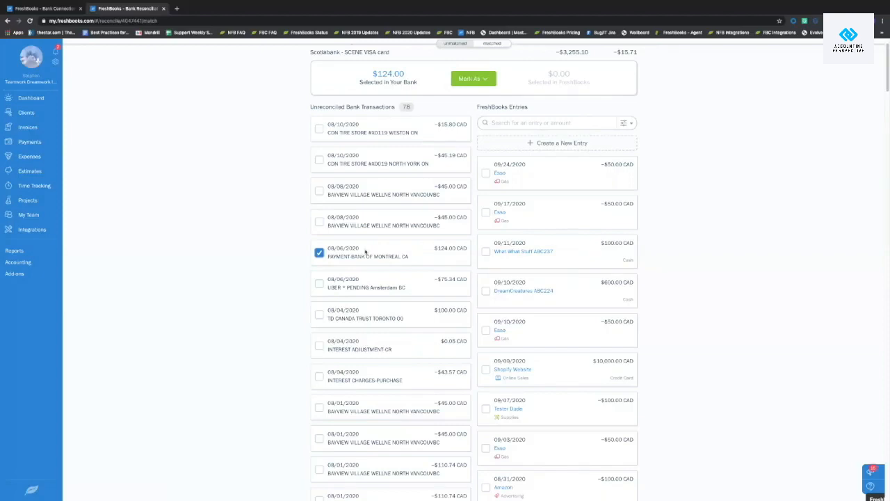
pyautogui.click(319, 252)
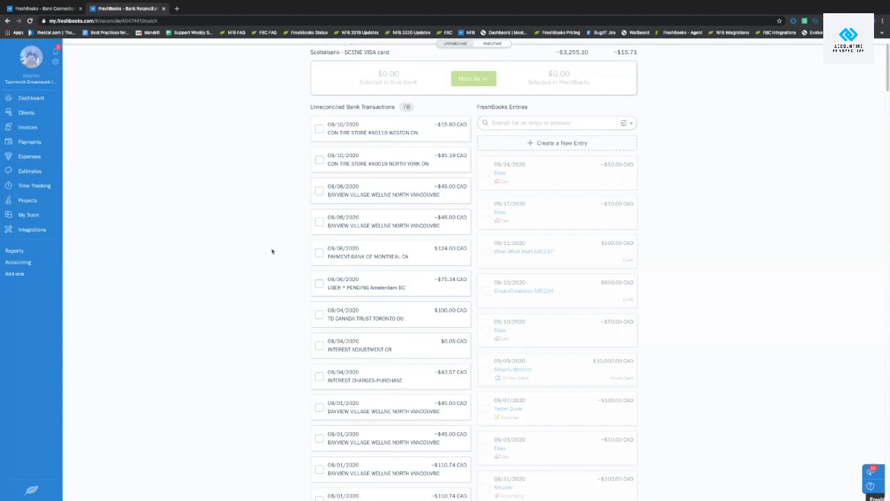
# Select the 08/04/2020 TD CANADA TRUST transaction of $100.00 and review how it can be marked
pyautogui.click(319, 315)
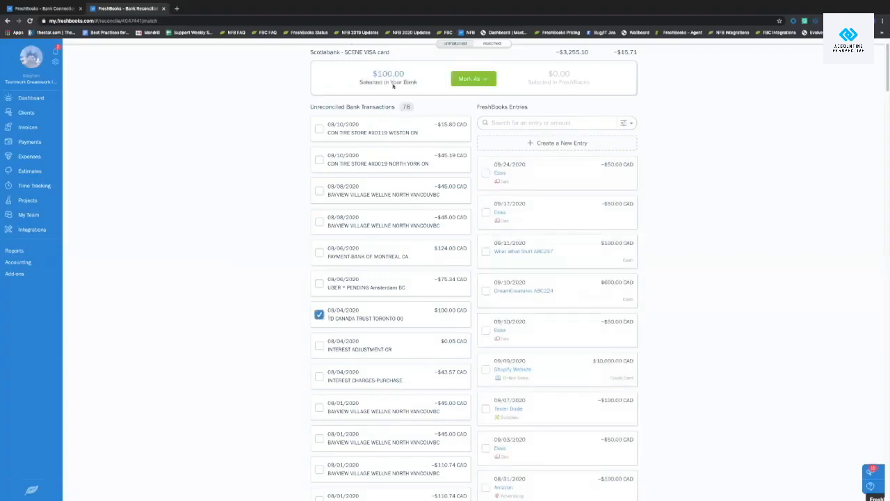
pyautogui.click(466, 78)
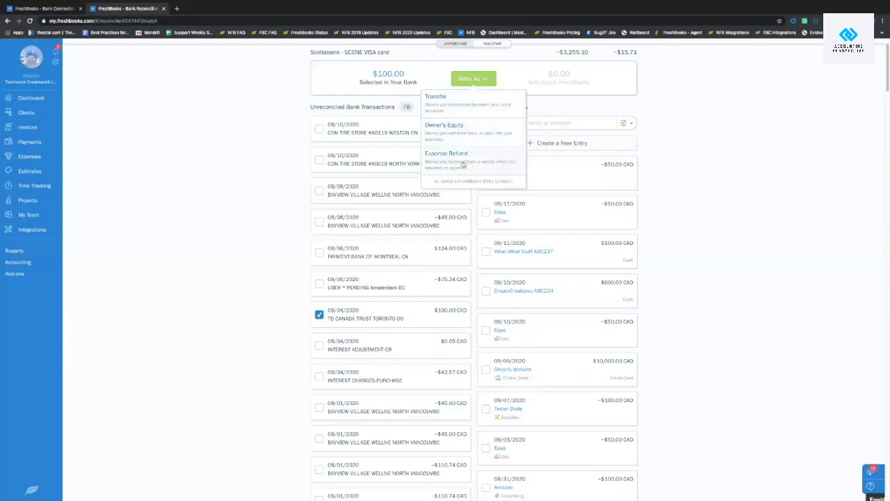
pyautogui.click(479, 80)
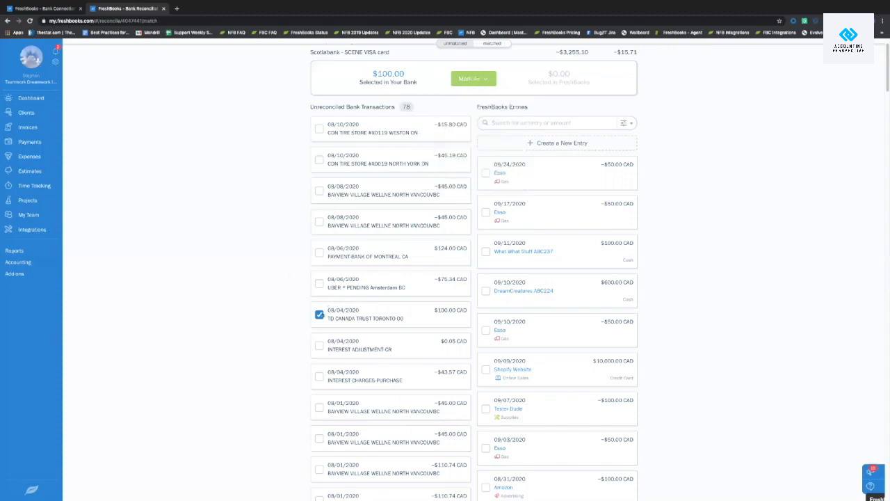
# Deselect the TD CANADA TRUST bank transaction and open the Chart of Accounts to review the company's accounts
pyautogui.click(319, 314)
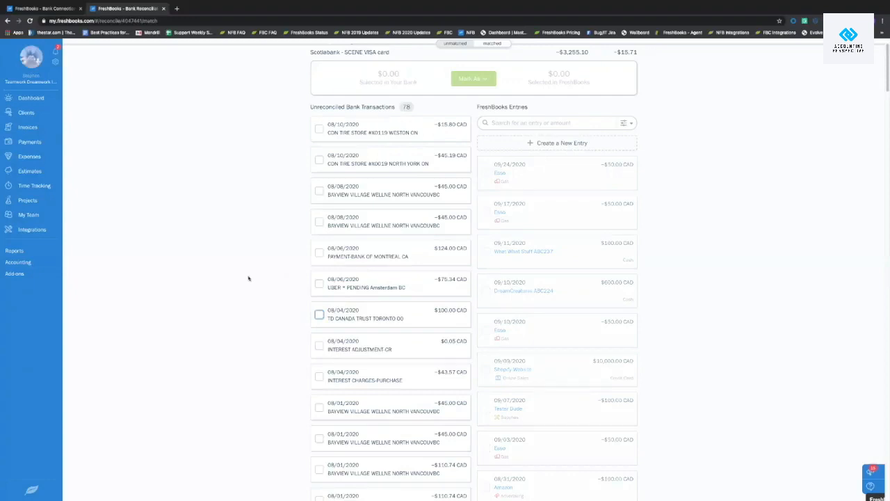
pyautogui.click(39, 262)
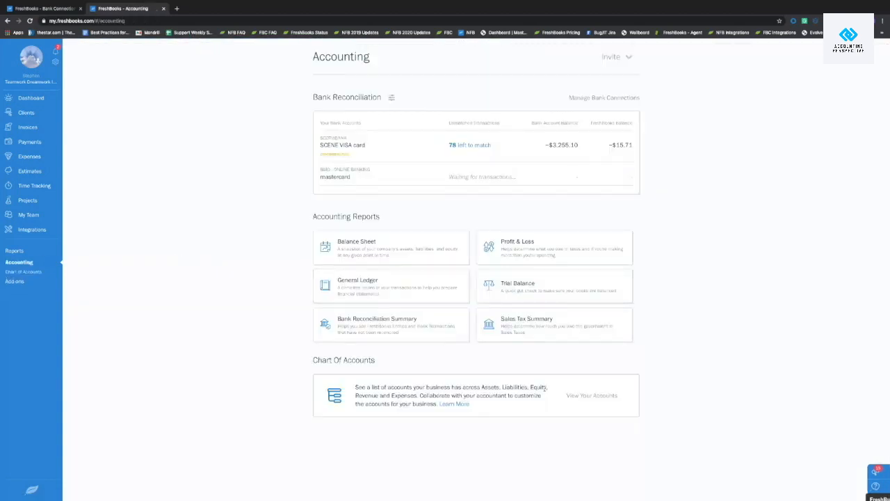
pyautogui.click(591, 395)
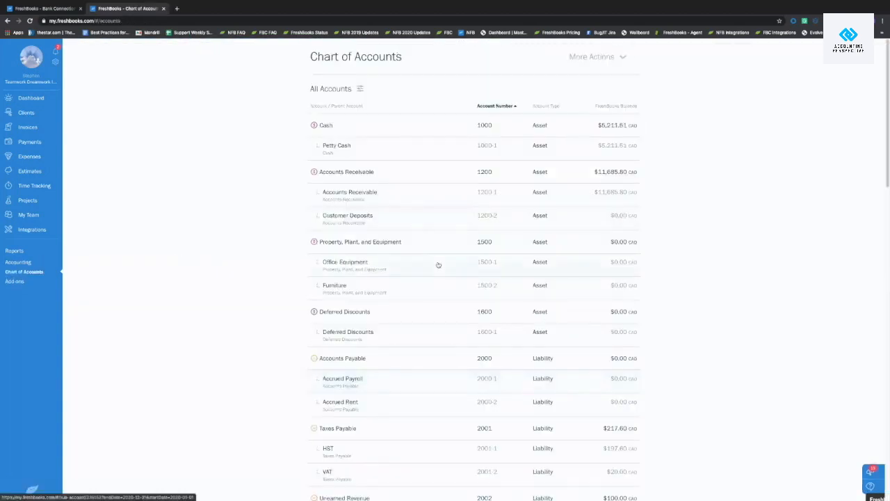
pyautogui.scroll(-5, 437, 264)
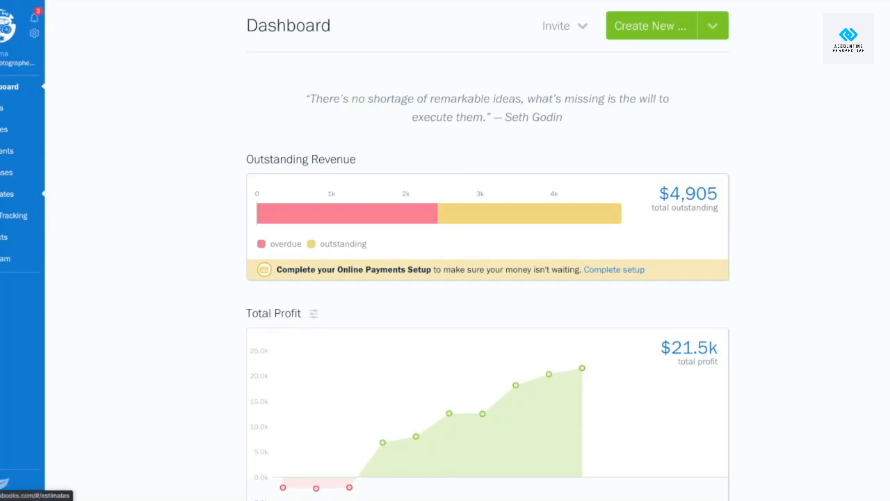
# Open Estimates and Proposals and look through the recently updated items and the full list
pyautogui.click(7, 193)
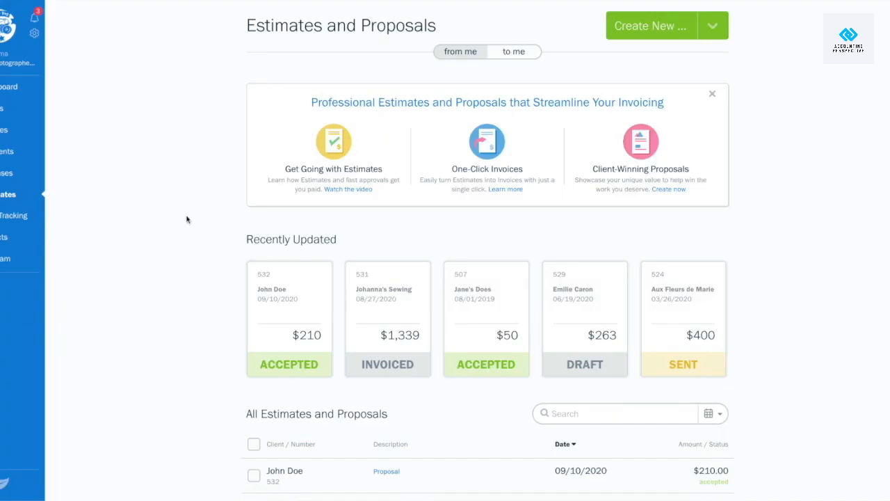
pyautogui.scroll(-4, 186, 219)
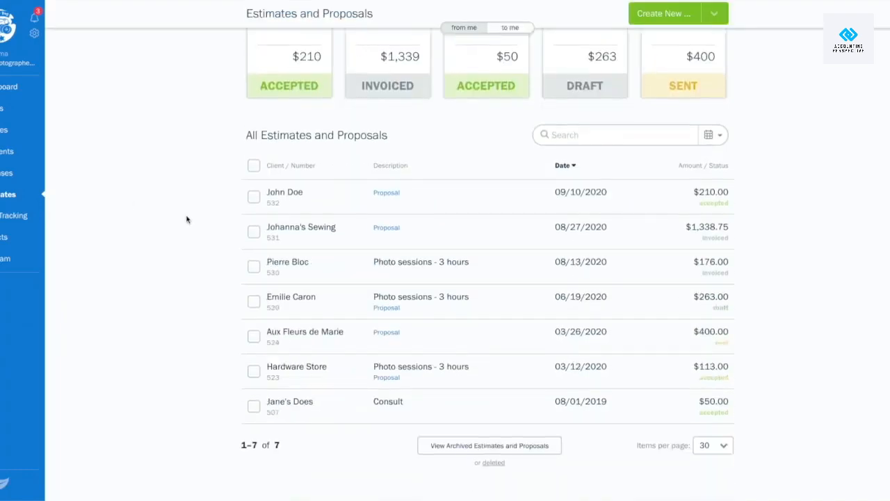
pyautogui.scroll(4, 186, 219)
pyautogui.scroll(-1, 187, 219)
pyautogui.scroll(1, 186, 219)
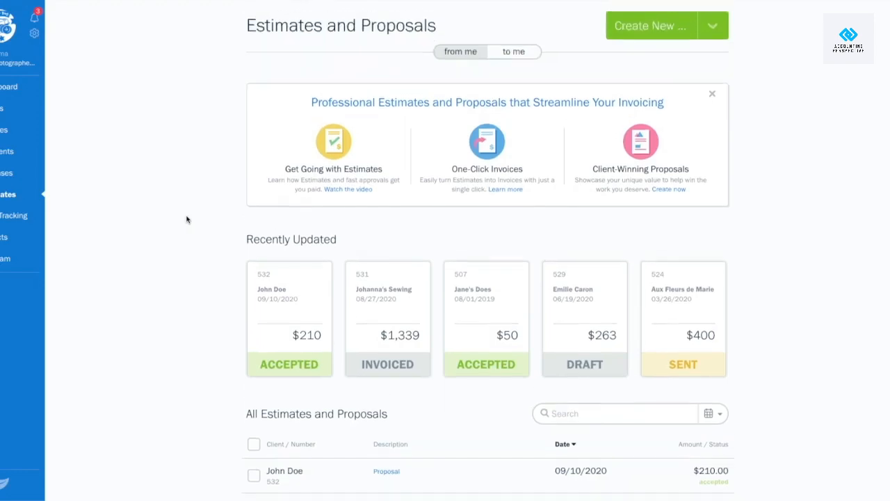
# Create a new proposal and assign it to the second existing client in the suggestion list
pyautogui.click(714, 30)
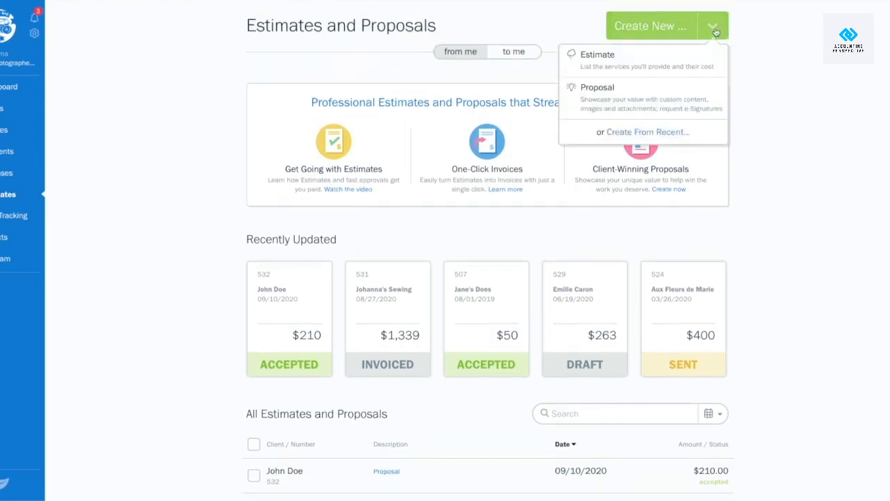
pyautogui.click(616, 100)
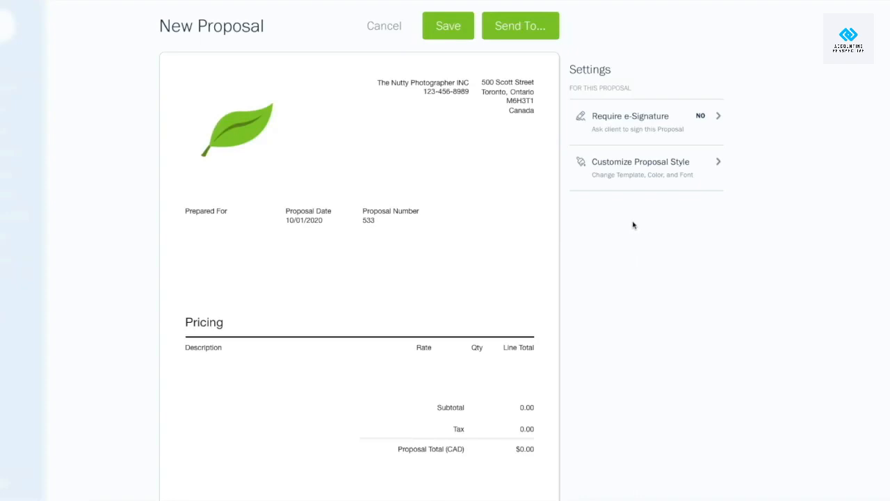
pyautogui.moveTo(253, 148)
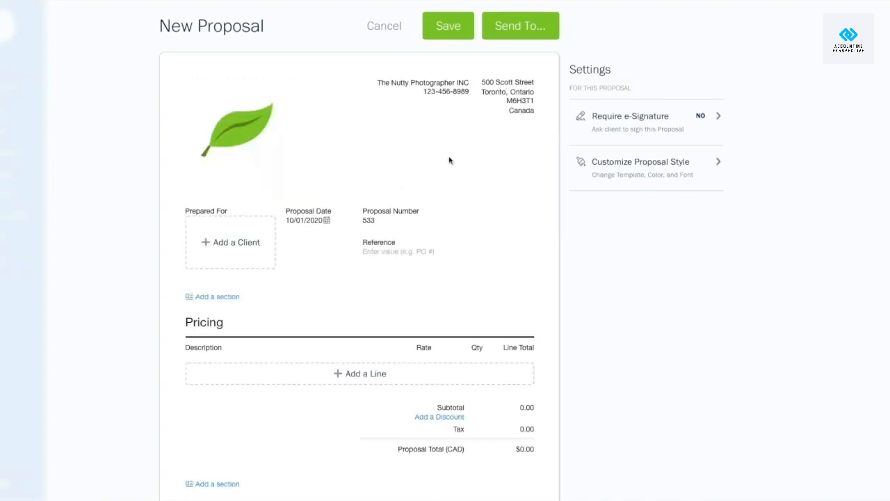
pyautogui.scroll(-1, 477, 154)
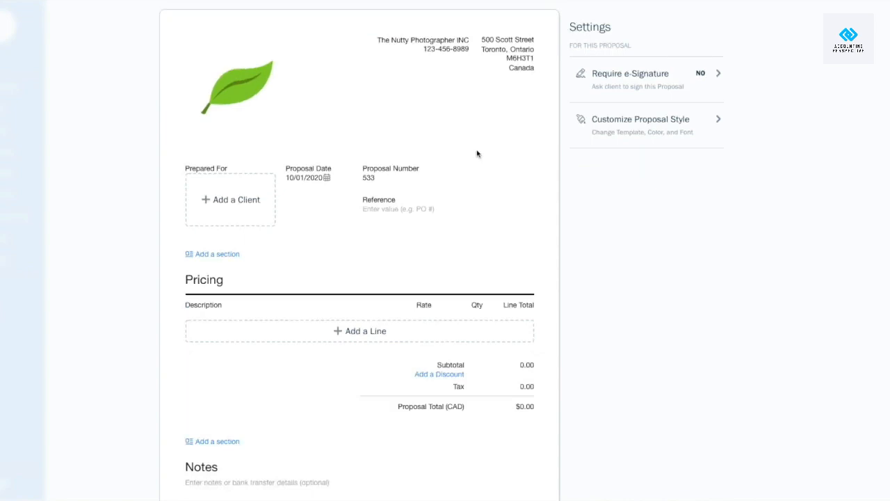
pyautogui.click(204, 206)
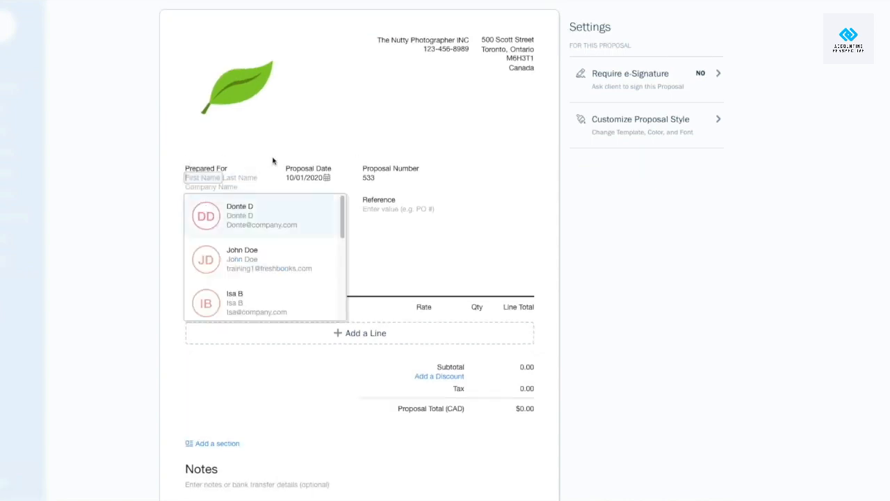
pyautogui.click(218, 264)
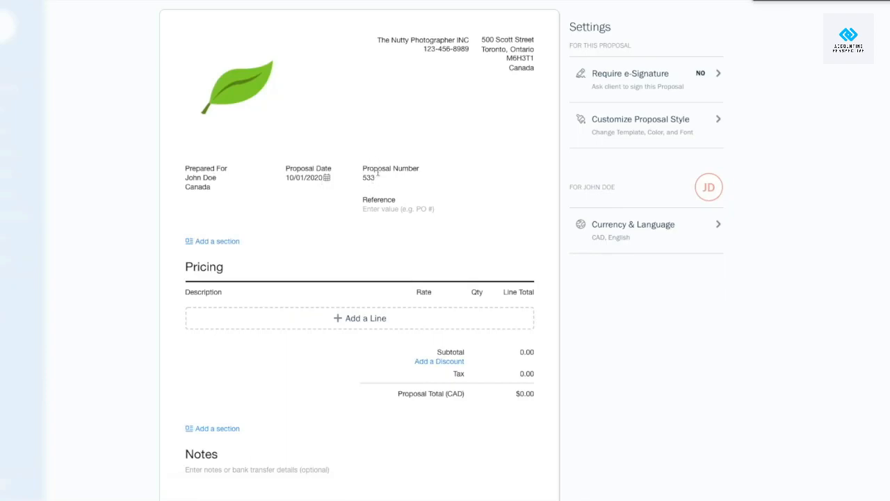
# Add the saved items 4hr Session and Lighting Rig Setup as lines in the proposal's pricing
pyautogui.scroll(-2, 115, 210)
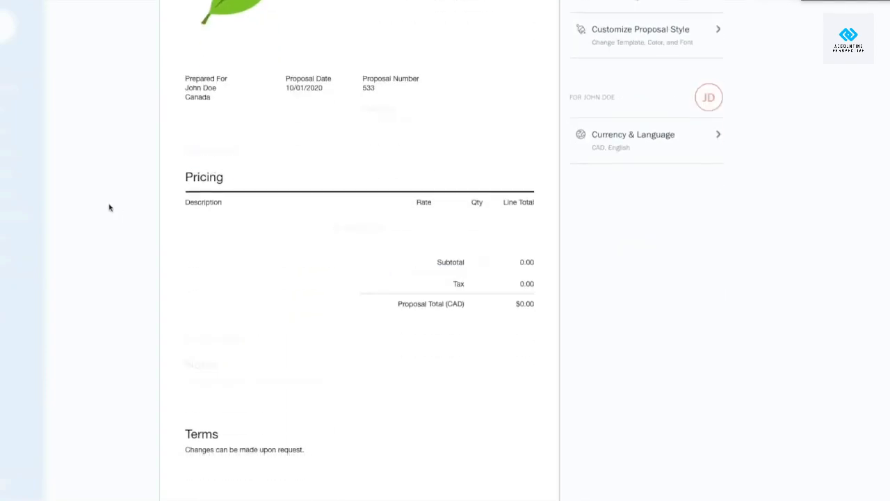
pyautogui.click(220, 237)
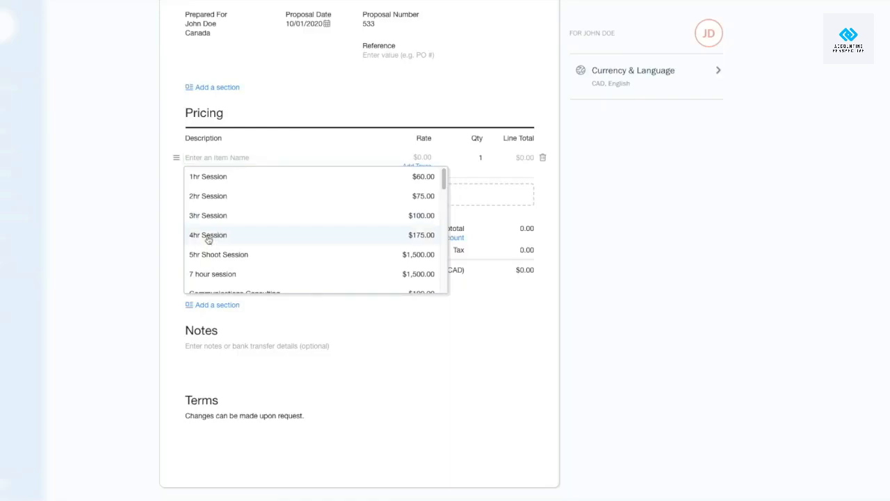
pyautogui.click(208, 240)
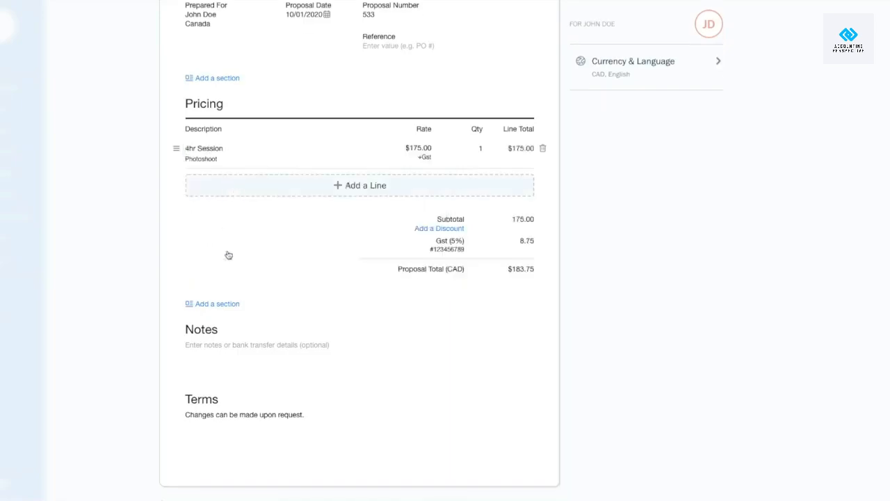
pyautogui.click(230, 187)
pyautogui.scroll(-1, 231, 207)
pyautogui.scroll(-1, 232, 207)
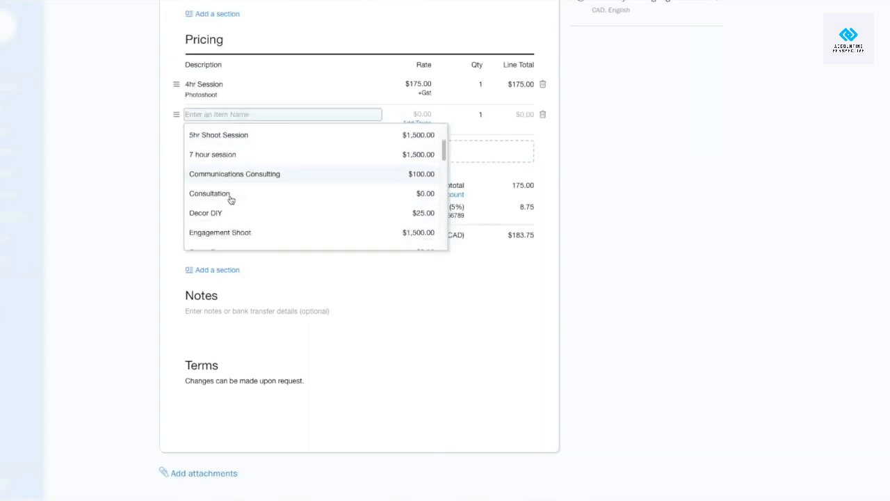
pyautogui.scroll(-3, 212, 201)
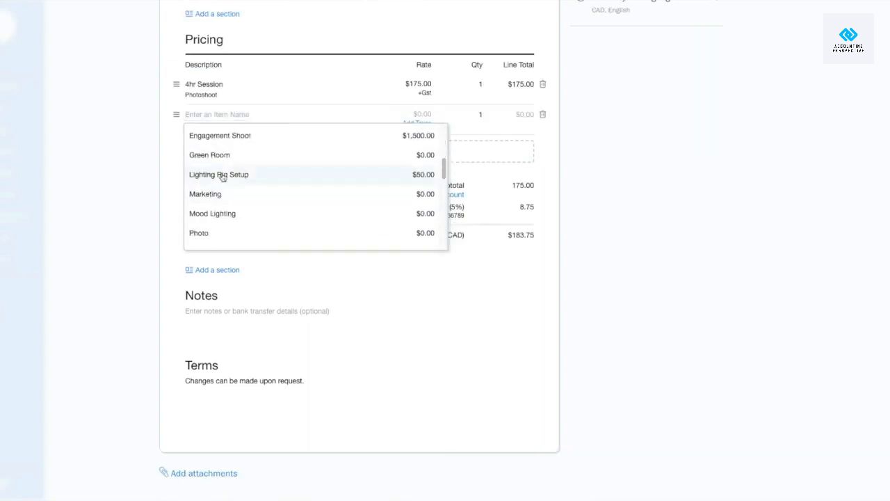
pyautogui.click(222, 175)
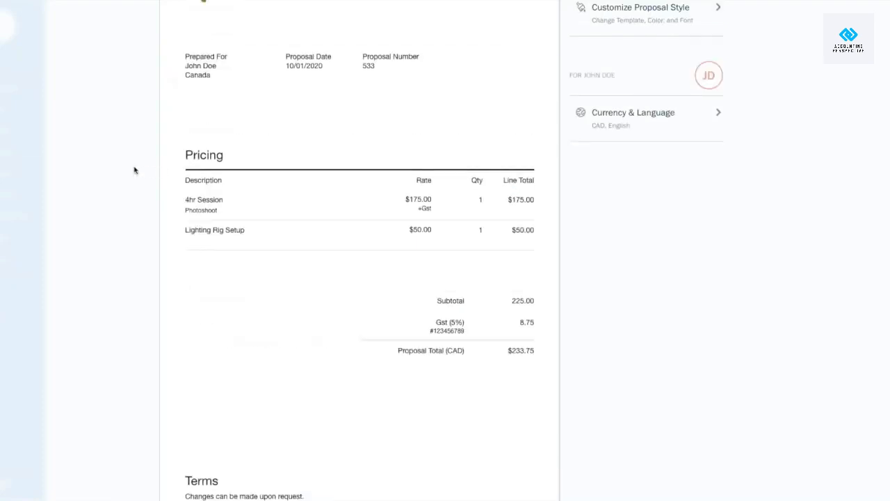
pyautogui.moveTo(417, 175)
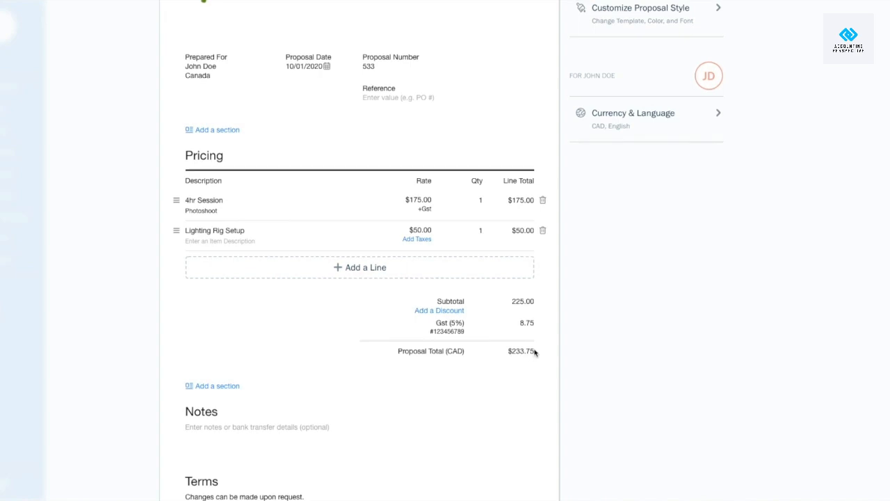
# Try adding a blank section between the proposal's pricing and notes, and delete that section
pyautogui.scroll(-2, 535, 350)
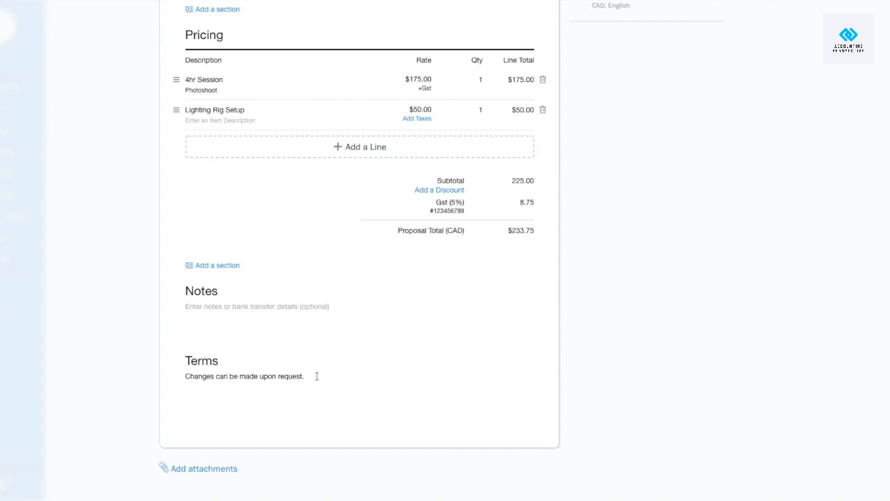
pyautogui.scroll(4, 315, 375)
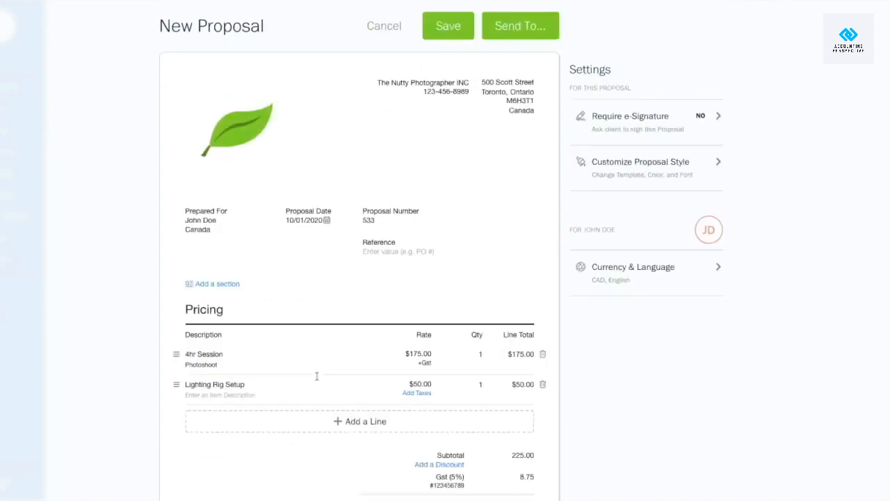
pyautogui.scroll(-3, 316, 375)
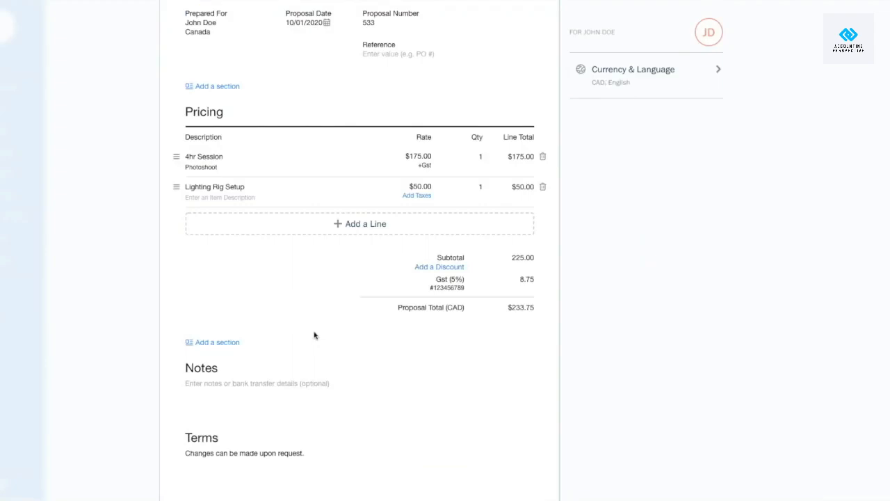
pyautogui.click(202, 344)
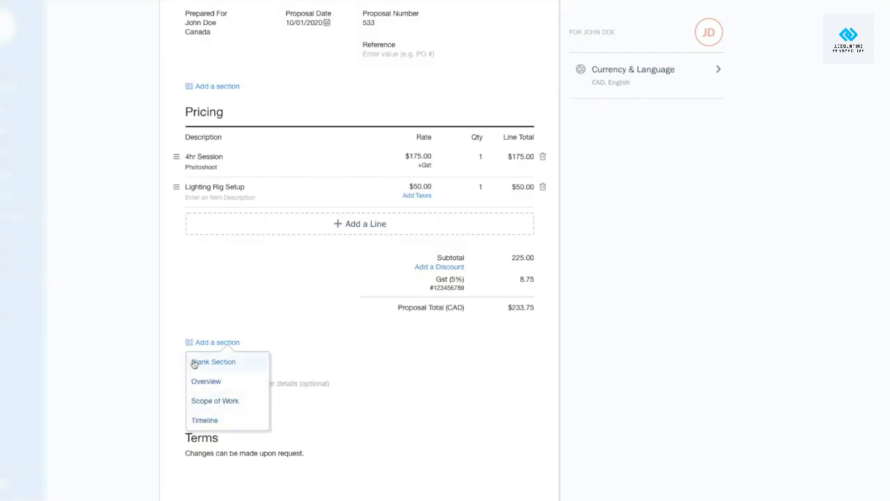
pyautogui.click(194, 363)
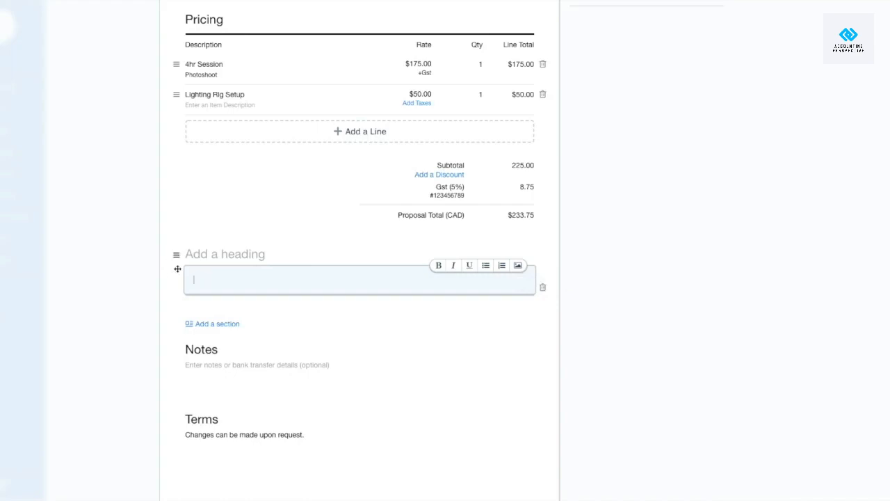
pyautogui.moveTo(177, 268)
pyautogui.mouseDown()
pyautogui.moveTo(177, 286)
pyautogui.moveTo(176, 254)
pyautogui.mouseUp()
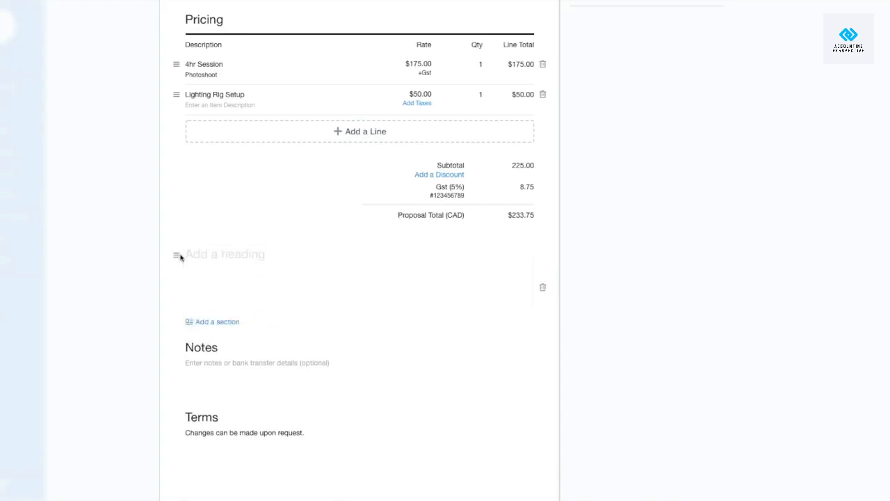
pyautogui.click(543, 289)
pyautogui.scroll(2, 529, 292)
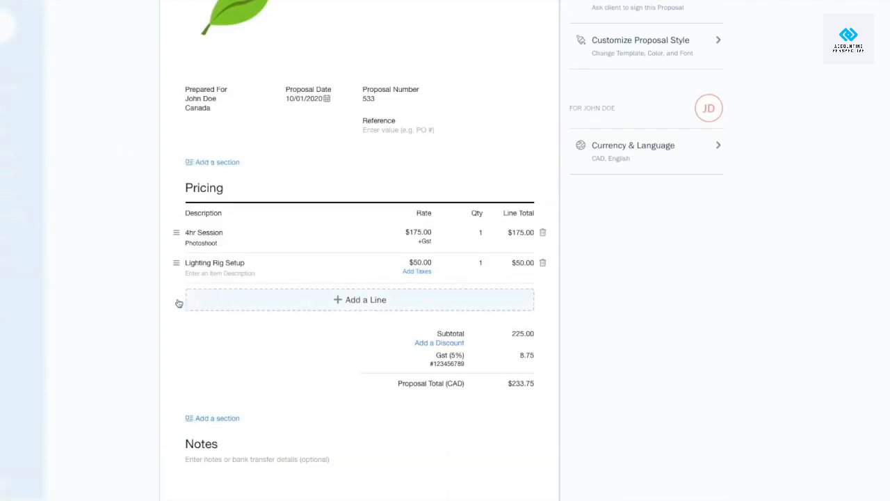
# Require the client's e-signature by adding a signature line at the end of the proposal, and check that line
pyautogui.scroll(-2, 137, 266)
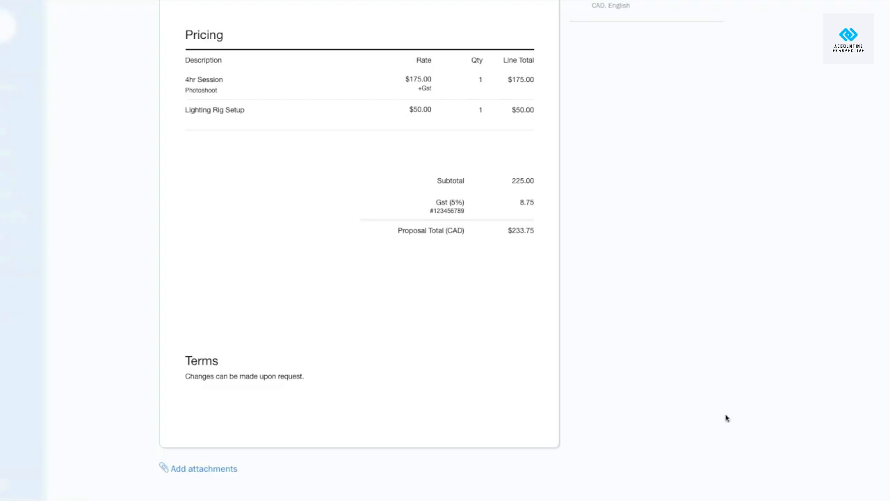
pyautogui.scroll(4, 726, 418)
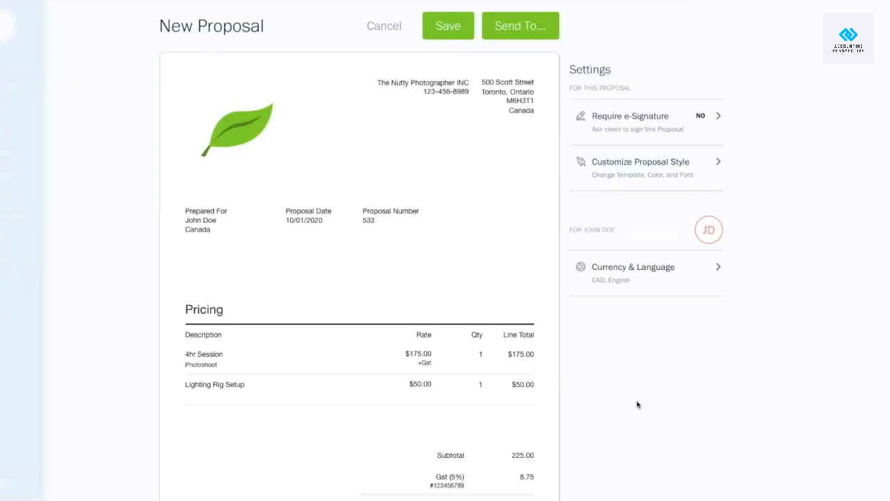
pyautogui.click(623, 129)
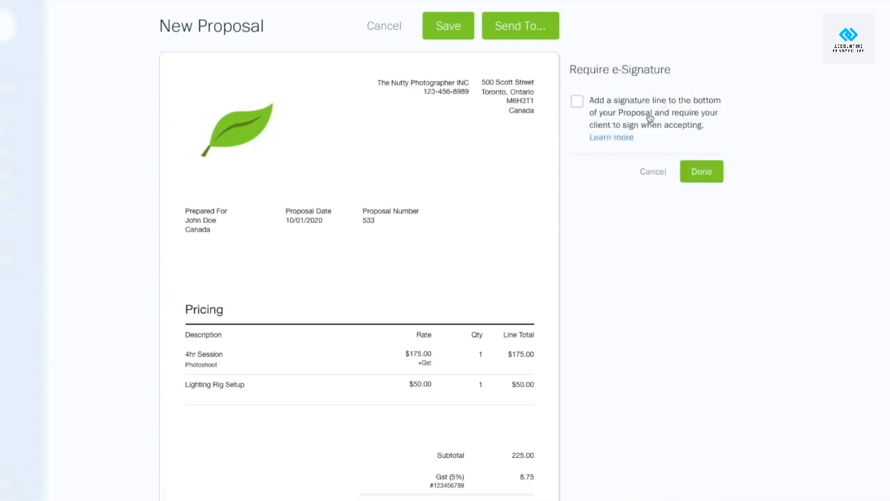
pyautogui.click(577, 102)
pyautogui.click(701, 173)
pyautogui.scroll(-5, 380, 159)
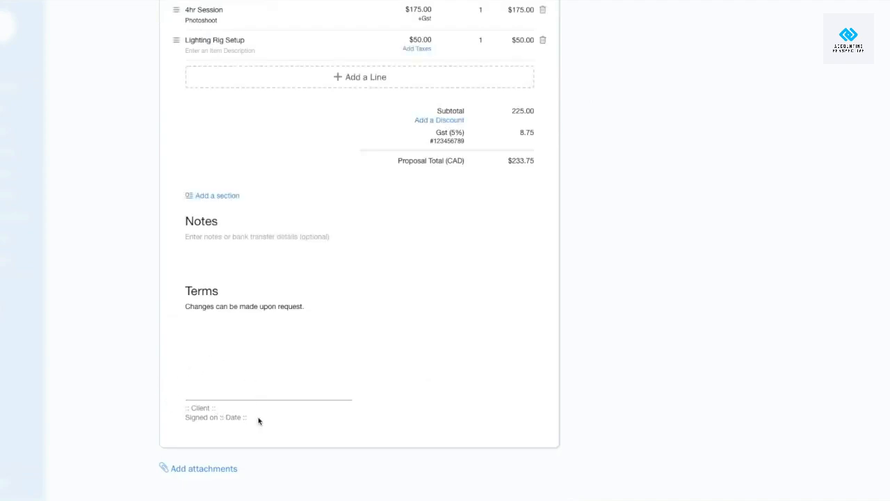
pyautogui.scroll(5, 258, 420)
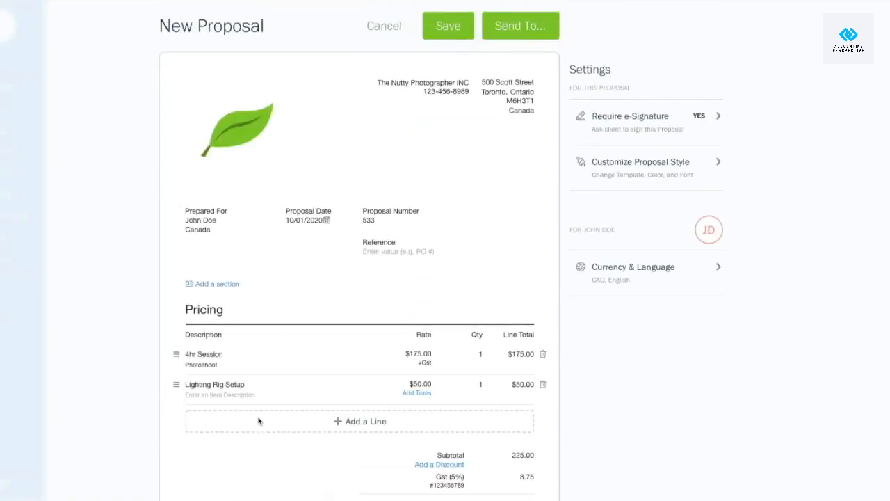
# Save the new proposal and select its 10/01/2020 Photoshoot entry in the list of all estimates and proposals
pyautogui.click(462, 34)
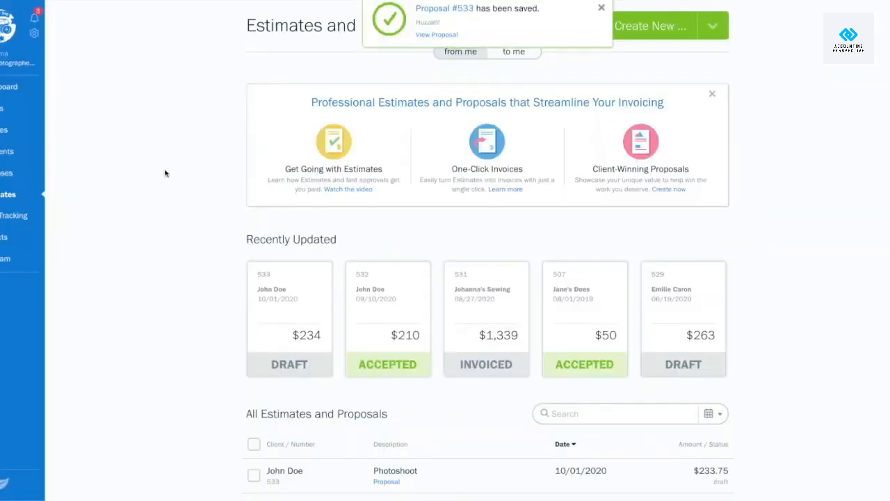
pyautogui.scroll(-3, 163, 176)
pyautogui.scroll(-1, 163, 176)
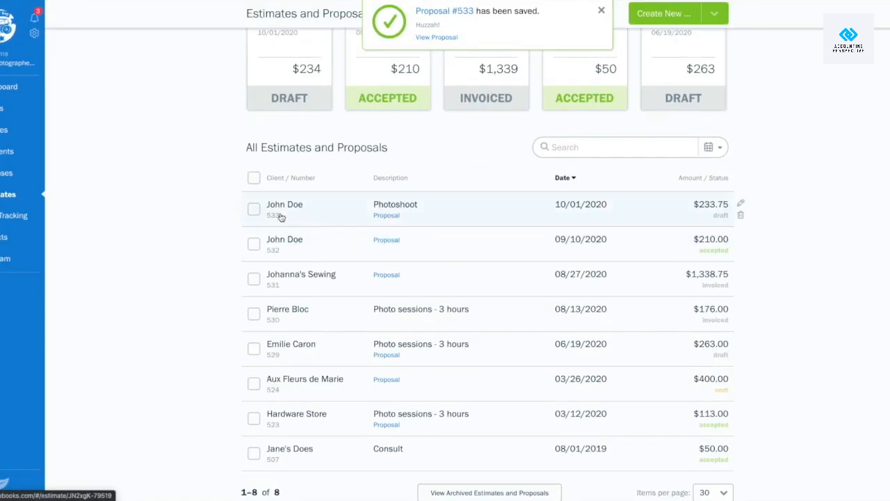
pyautogui.click(253, 209)
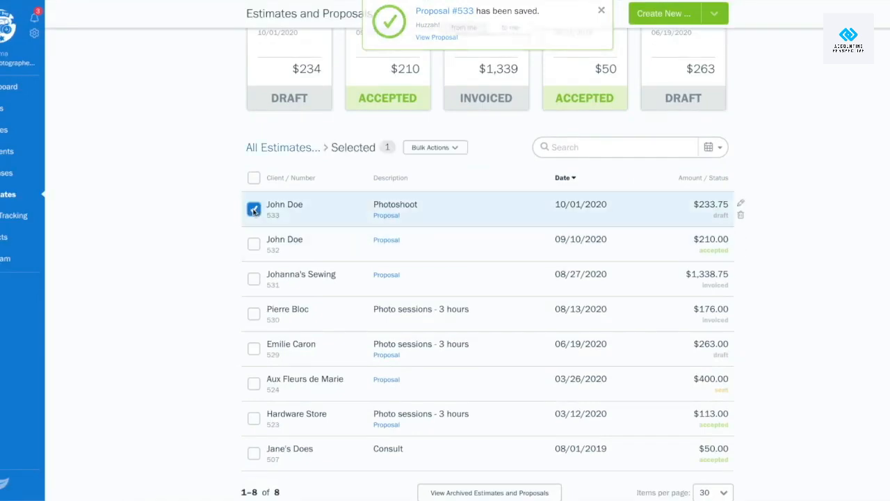
# Try to mark the selected 10/01/2020 Photoshoot proposal as accepted, and clear its selection
pyautogui.click(442, 148)
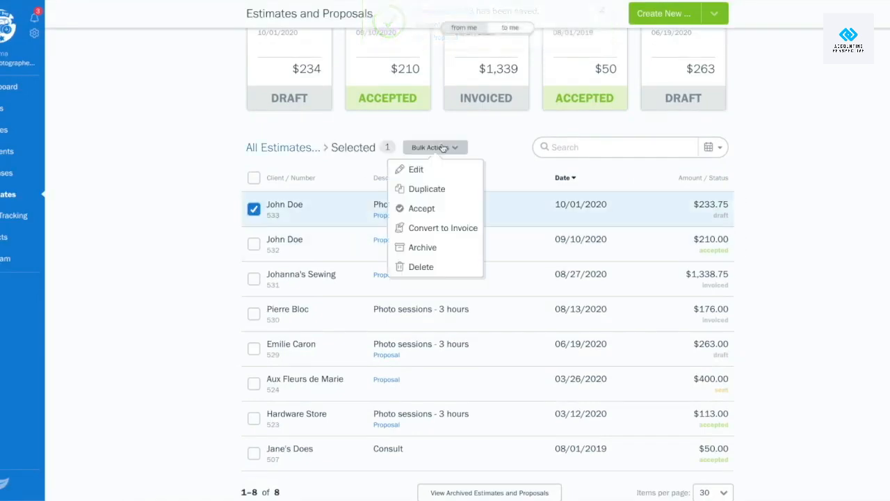
pyautogui.click(452, 209)
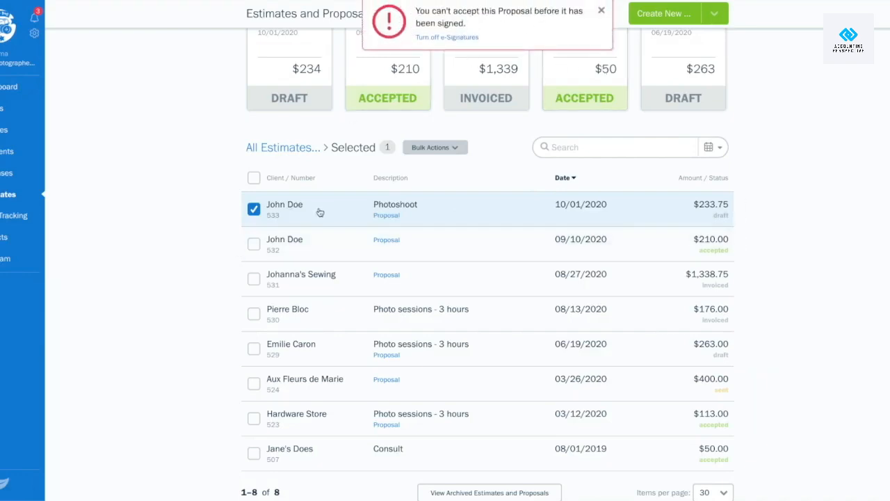
pyautogui.click(253, 209)
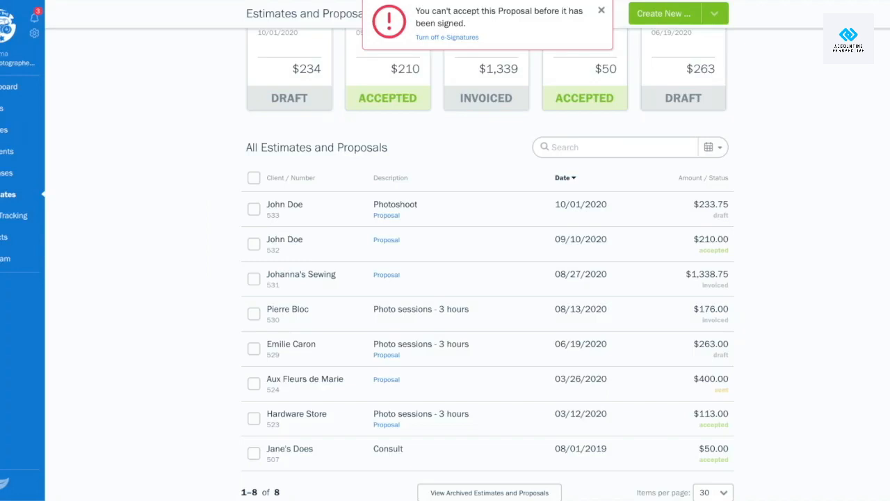
# Open the $2,000.00 per month retainer from the retainers list and review its logged hours, invoices and time entries
pyautogui.click(4, 130)
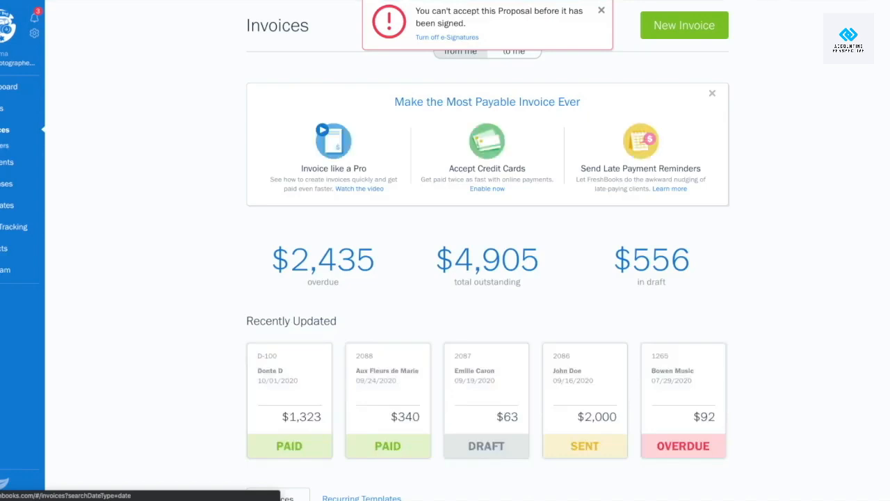
pyautogui.click(3, 148)
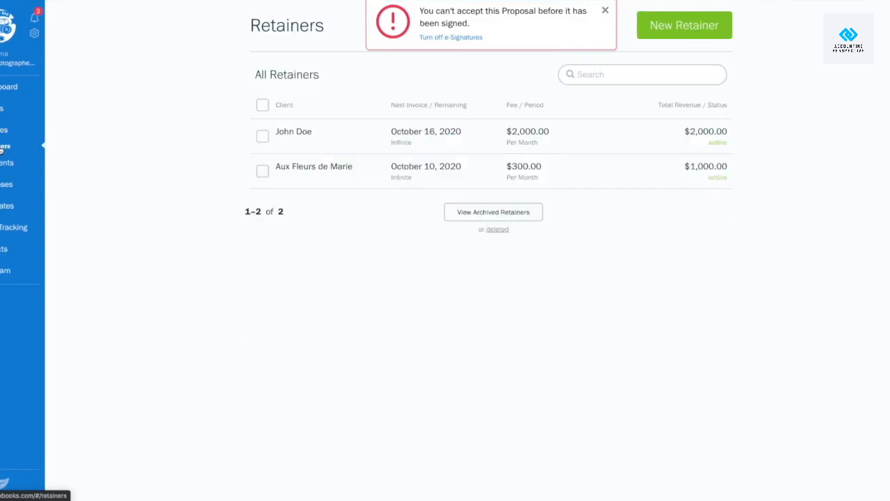
pyautogui.click(605, 10)
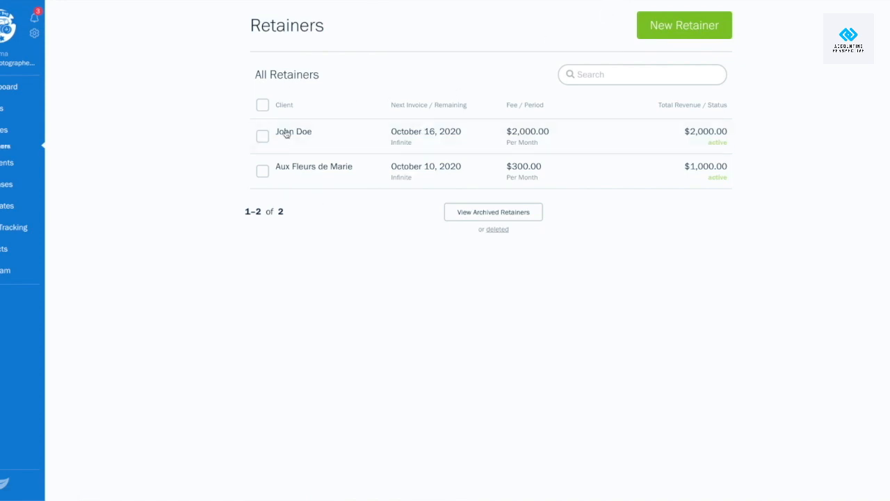
pyautogui.click(341, 148)
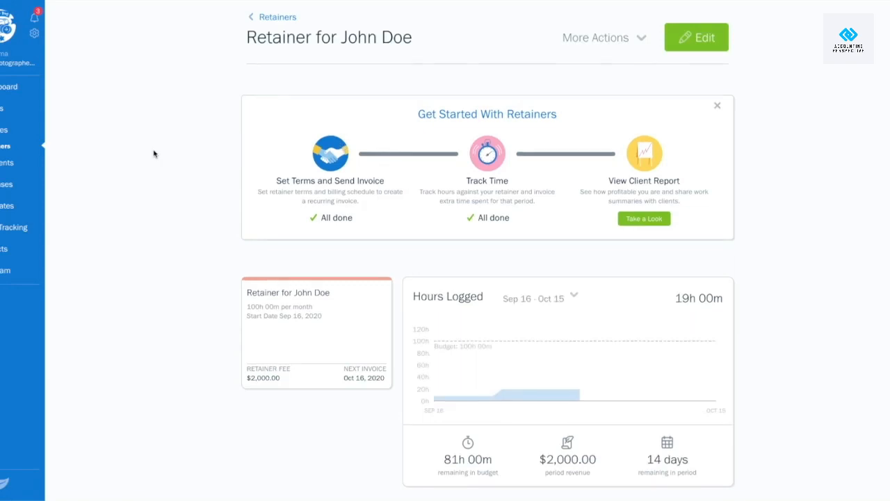
pyautogui.scroll(-3, 153, 154)
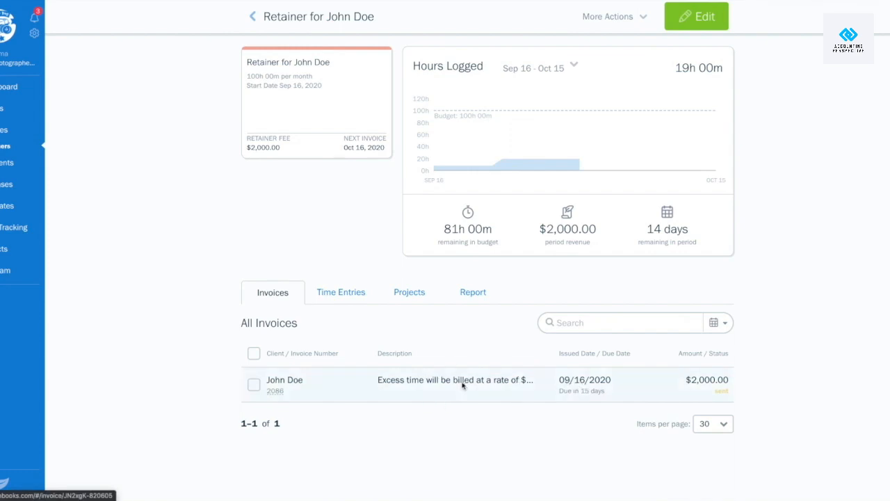
pyautogui.click(341, 295)
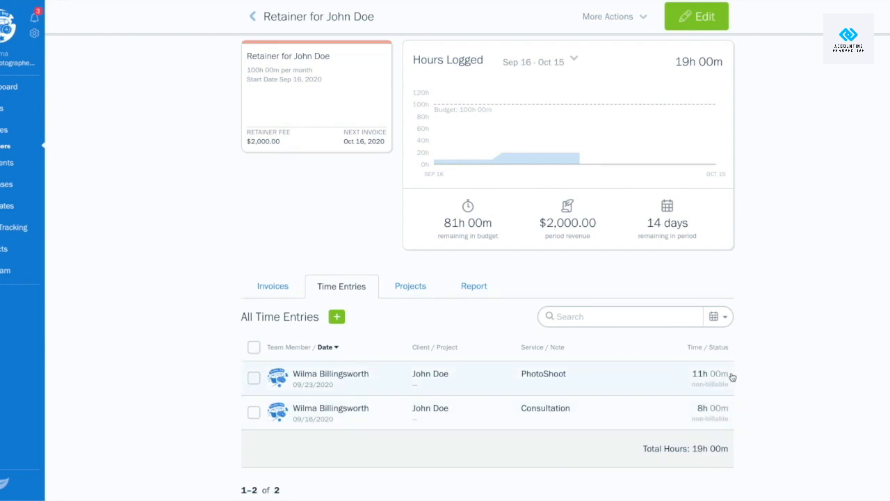
# Open the retainer for editing, review its terms and billing schedule, and leave without saving any changes
pyautogui.scroll(5, 833, 344)
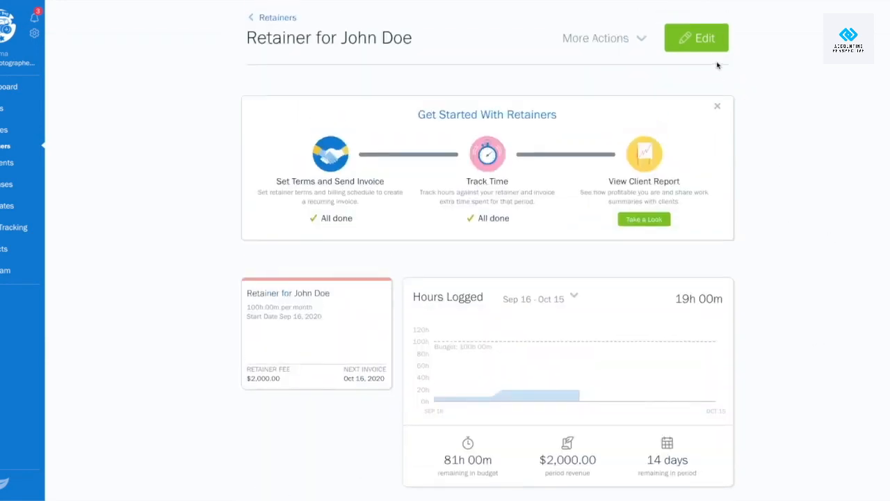
pyautogui.click(709, 49)
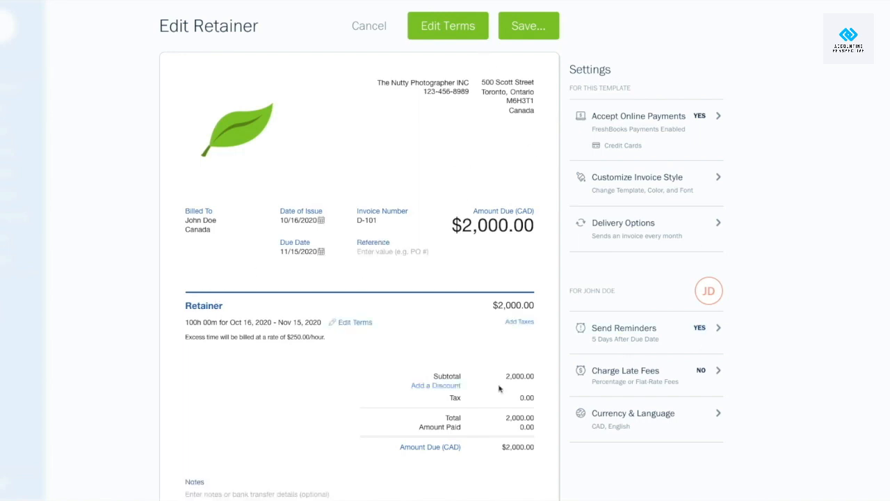
pyautogui.click(455, 23)
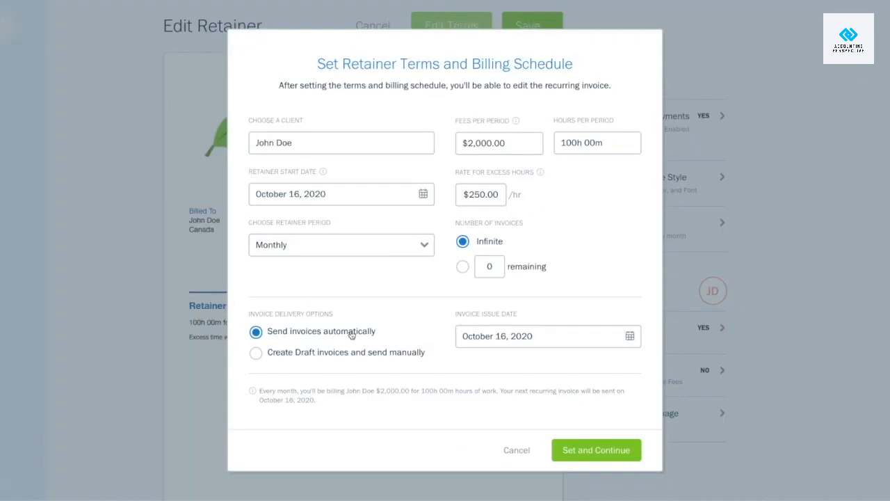
pyautogui.click(531, 451)
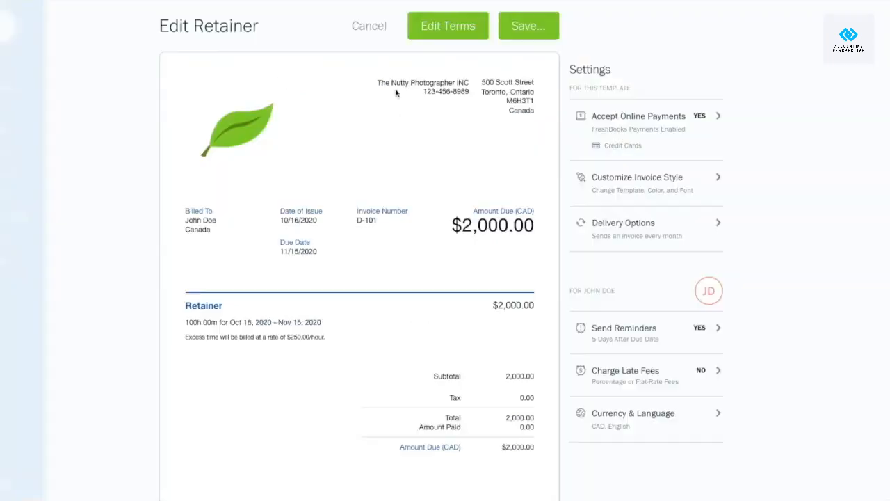
pyautogui.click(369, 25)
pyautogui.click(537, 233)
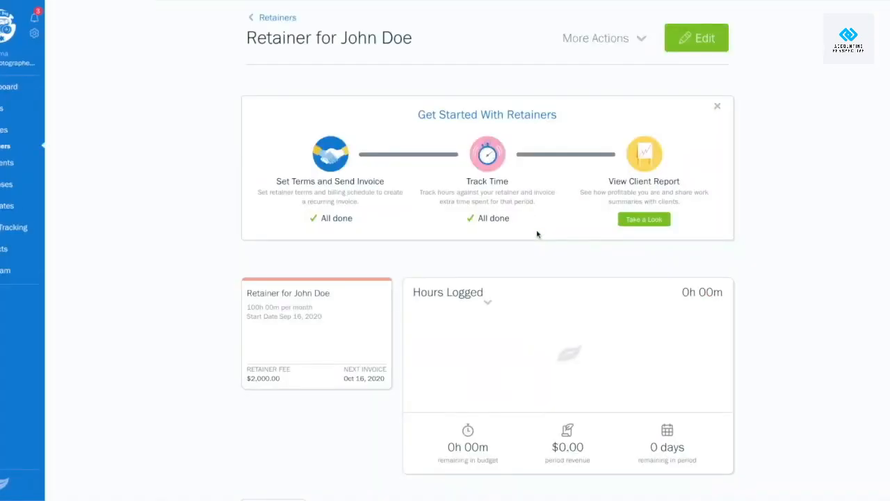
# Start a new retainer from the retainers list, review its terms and retainer period options, and discard it
pyautogui.click(285, 19)
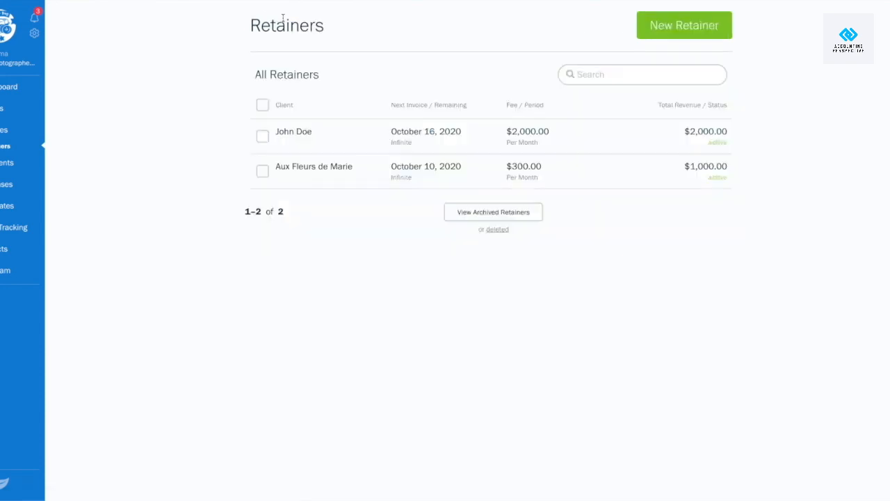
pyautogui.click(669, 36)
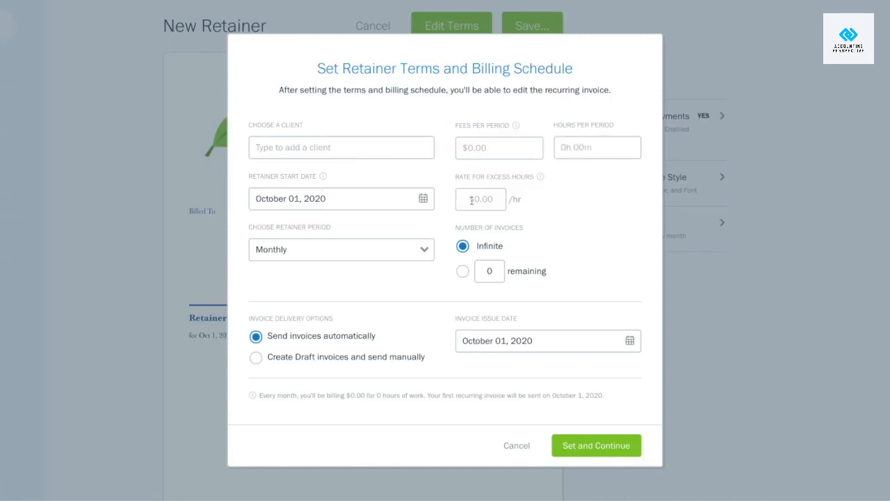
pyautogui.click(311, 250)
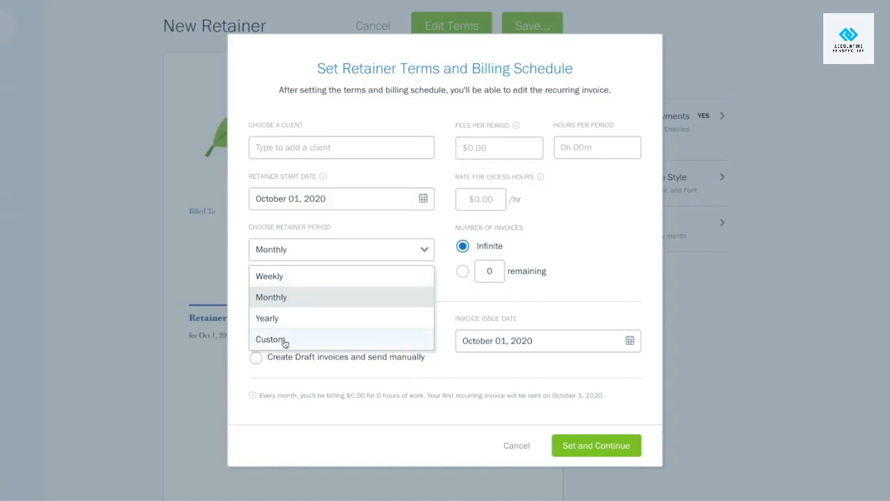
pyautogui.click(616, 236)
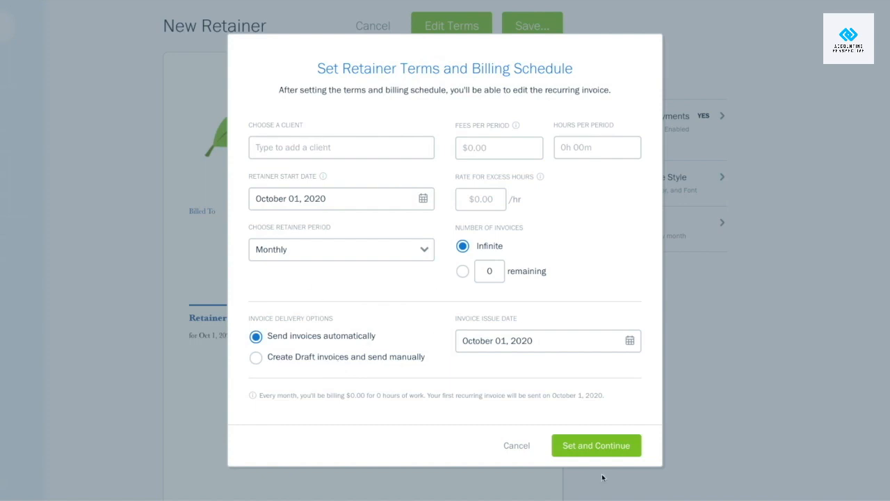
pyautogui.click(535, 445)
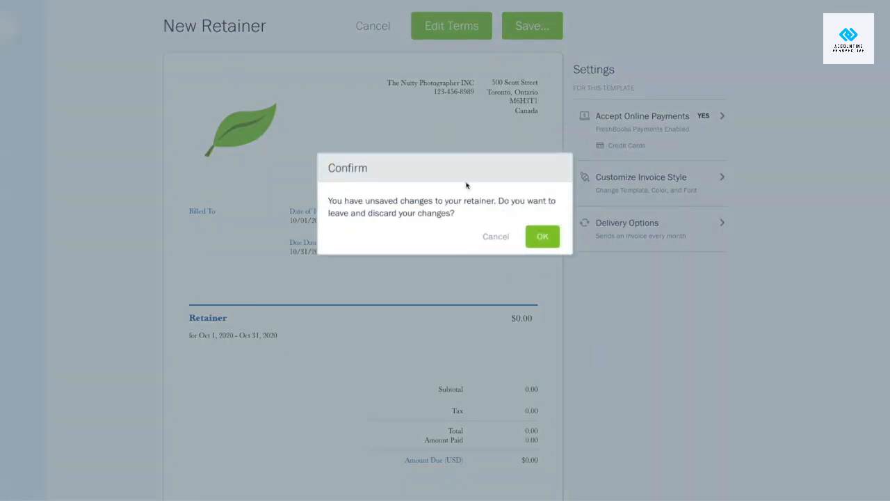
pyautogui.click(550, 247)
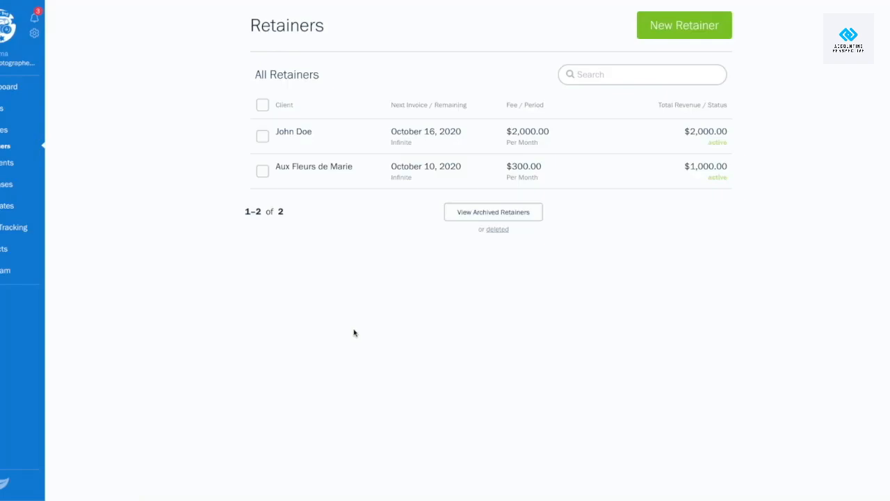
# Open the paid 09/24/2020 Aux Fleurs de Marie invoice from the recently updated invoices
pyautogui.click(5, 135)
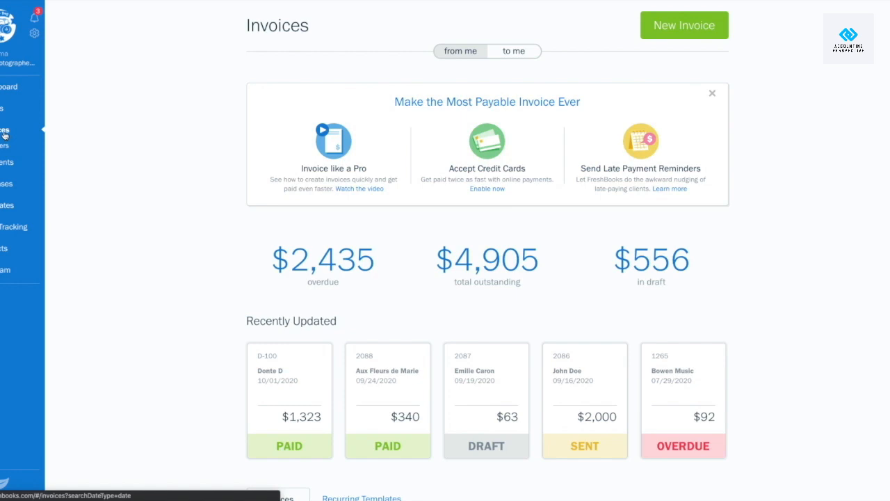
pyautogui.scroll(-2, 111, 216)
pyautogui.scroll(-3, 103, 209)
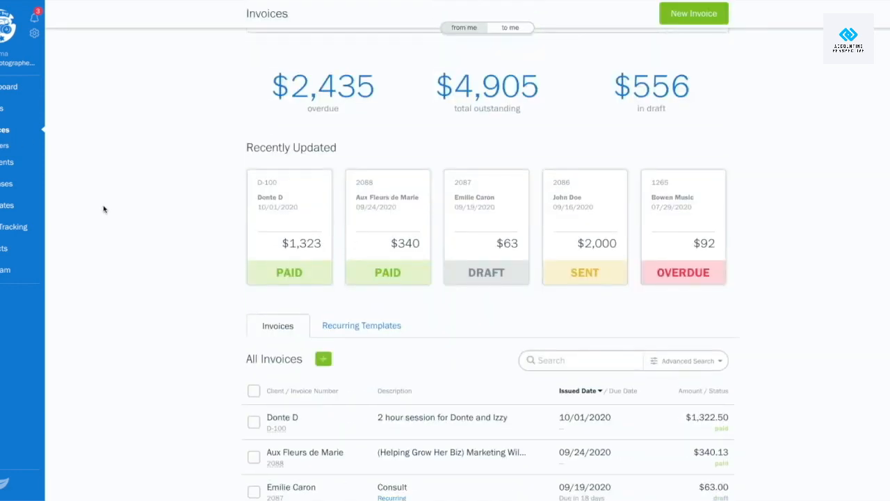
pyautogui.moveTo(398, 223)
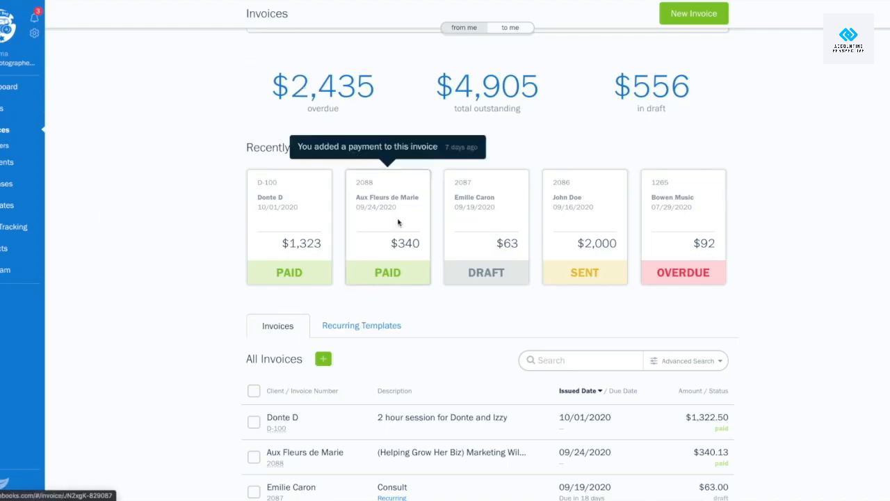
pyautogui.click(399, 223)
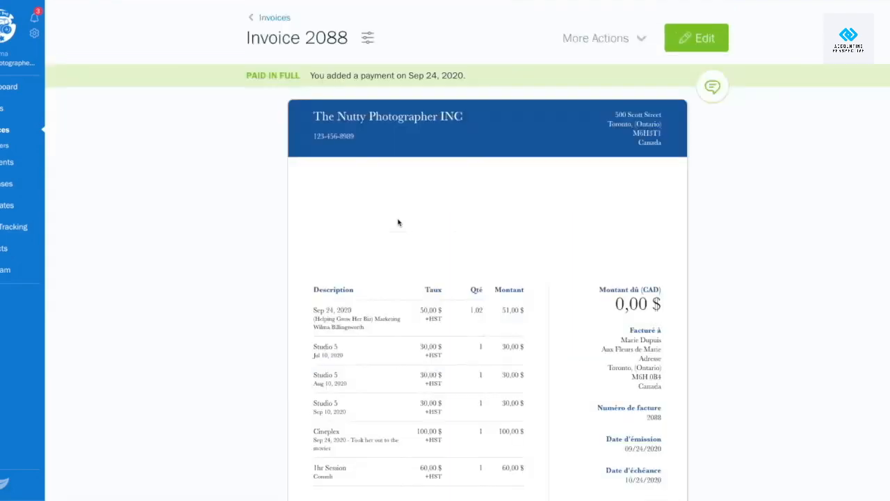
# Review the invoice's history and its client message field, and collapse the history
pyautogui.moveTo(463, 74)
pyautogui.click(483, 97)
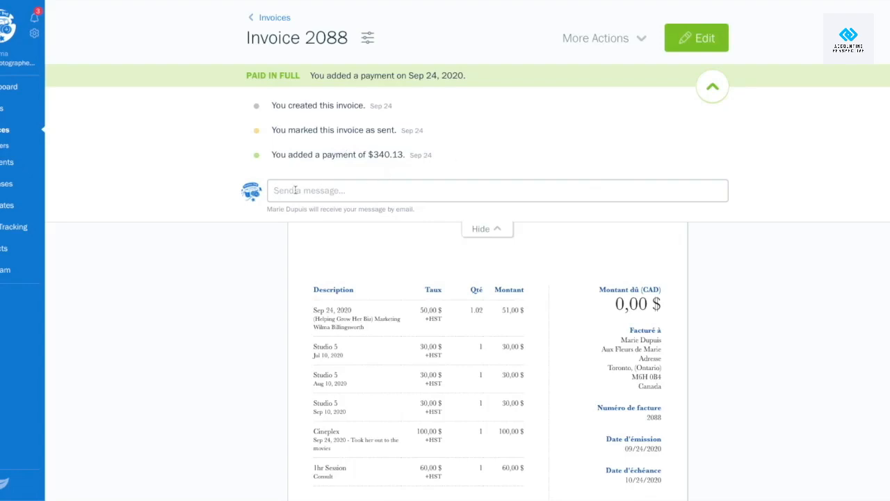
pyautogui.moveTo(266, 208); pyautogui.dragTo(375, 213)
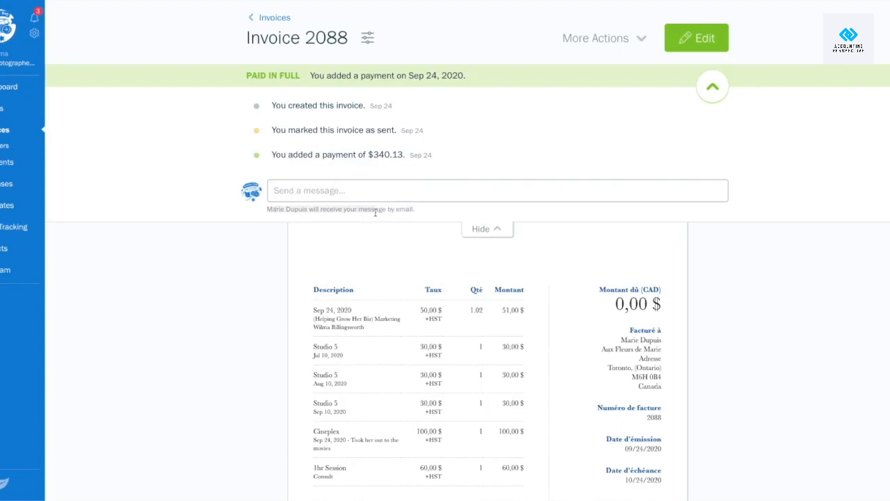
pyautogui.click(436, 213)
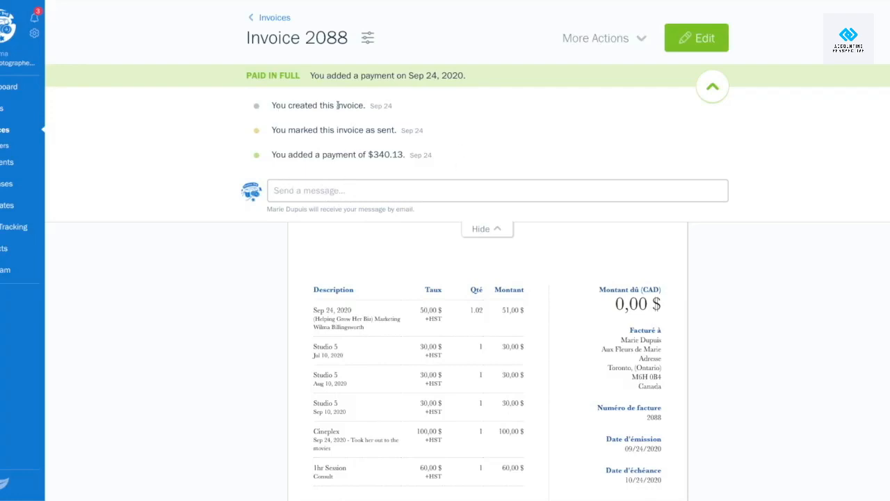
pyautogui.click(712, 86)
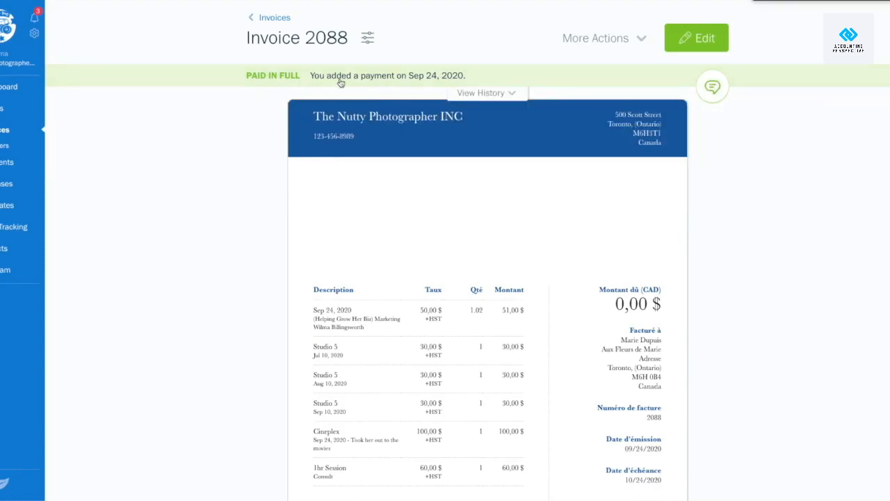
# Open the Helping Grow Her Biz project, look at its team discussion area, and return to its review view
pyautogui.click(14, 248)
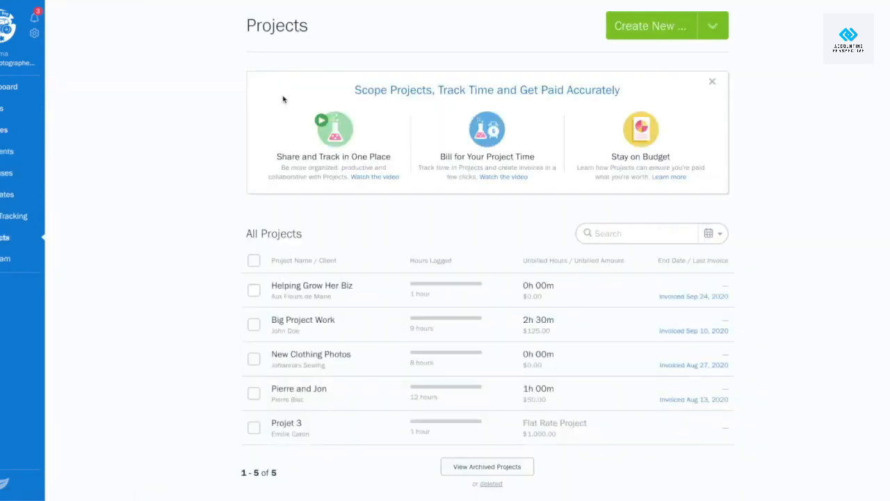
pyautogui.click(342, 302)
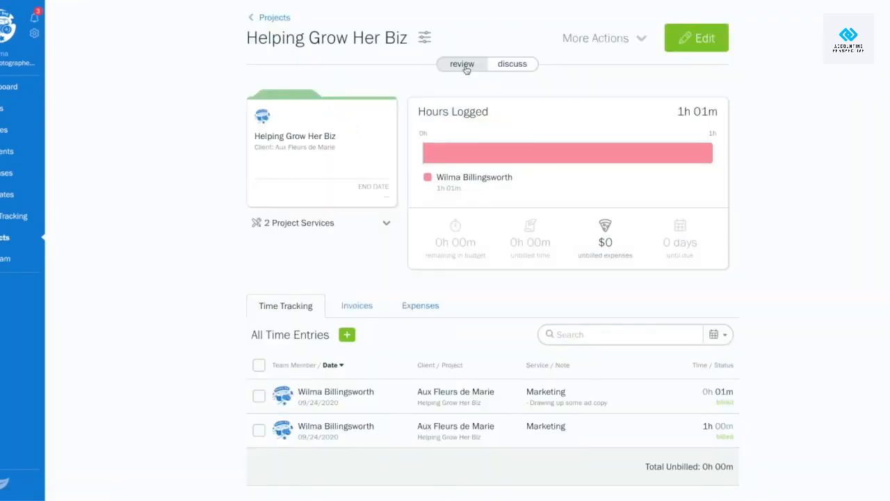
pyautogui.click(521, 63)
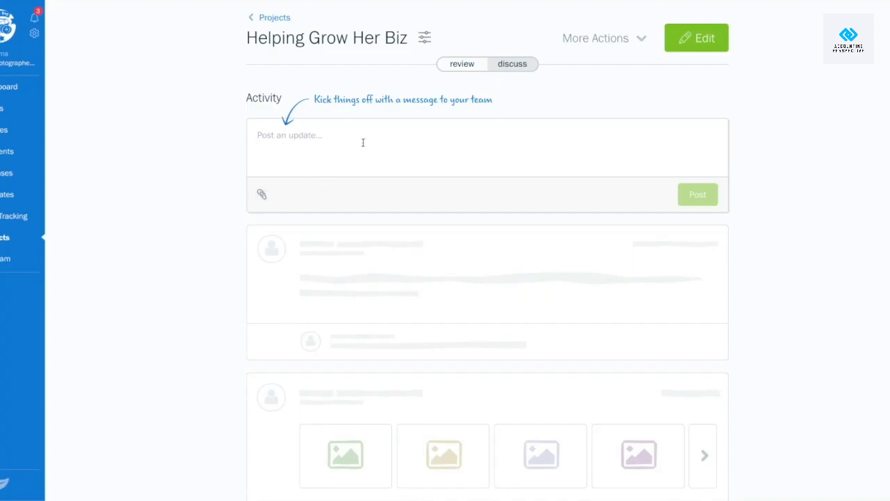
pyautogui.click(474, 67)
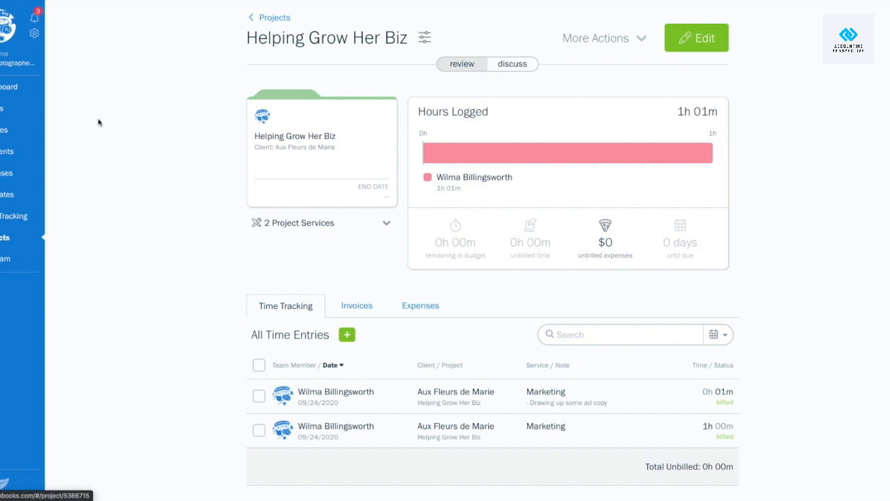
# Open the paid Aux Fleurs de Marie invoice dated 09/24/2020 and create a shareable link for it
pyautogui.click(32, 134)
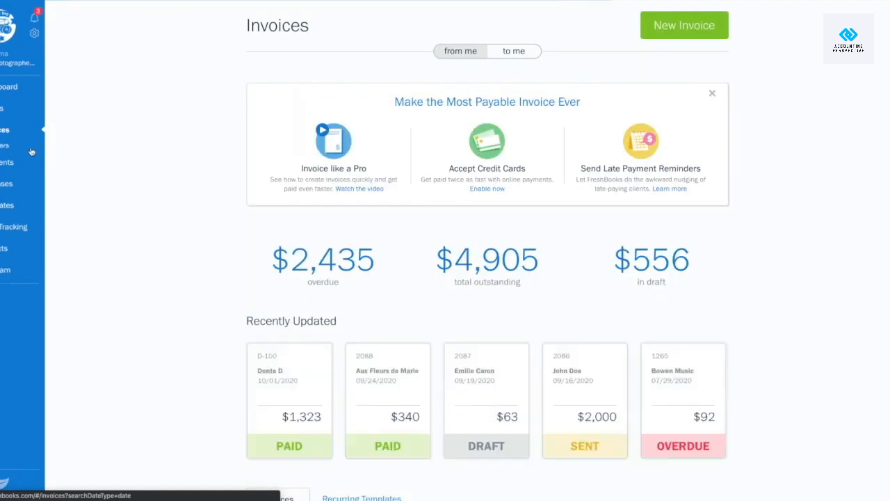
pyautogui.click(384, 375)
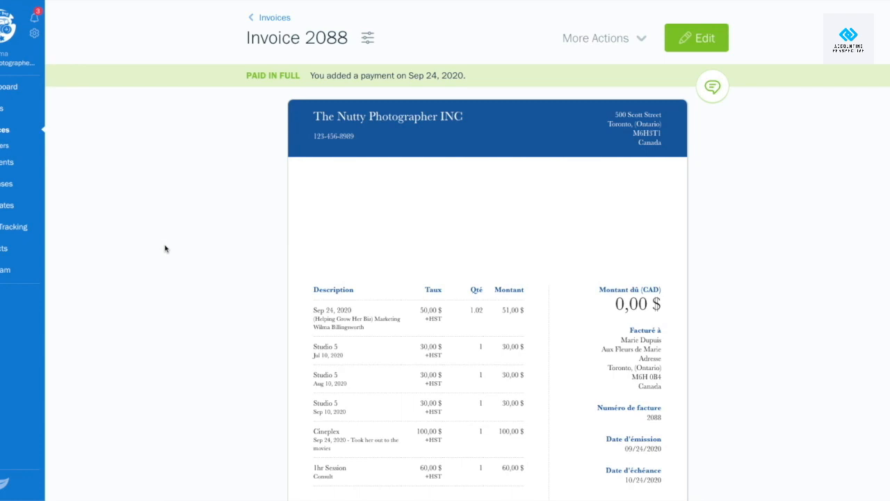
pyautogui.click(616, 44)
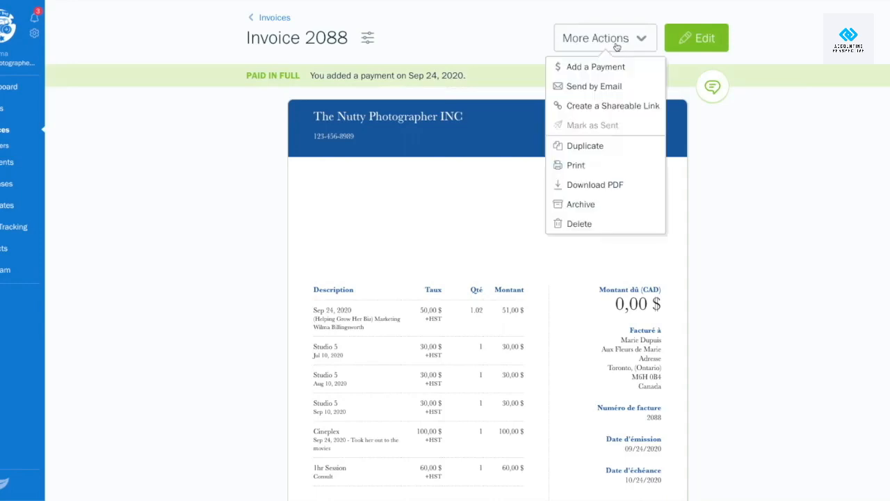
pyautogui.click(586, 105)
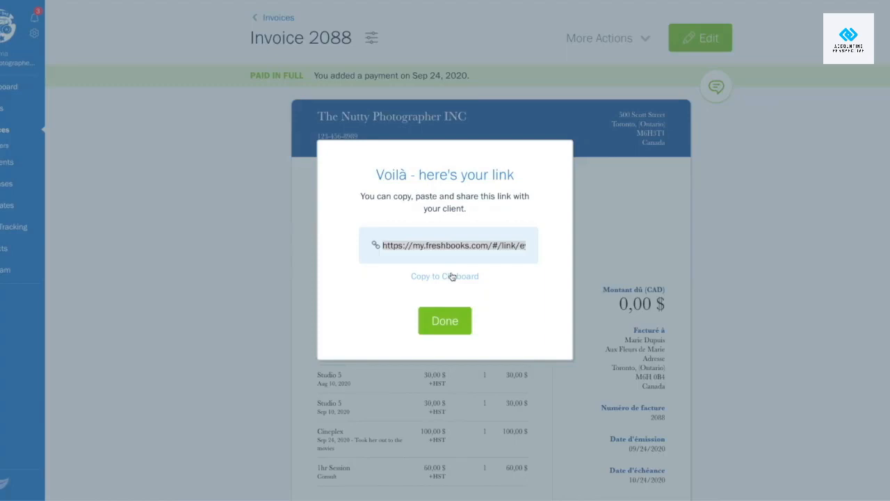
pyautogui.click(445, 321)
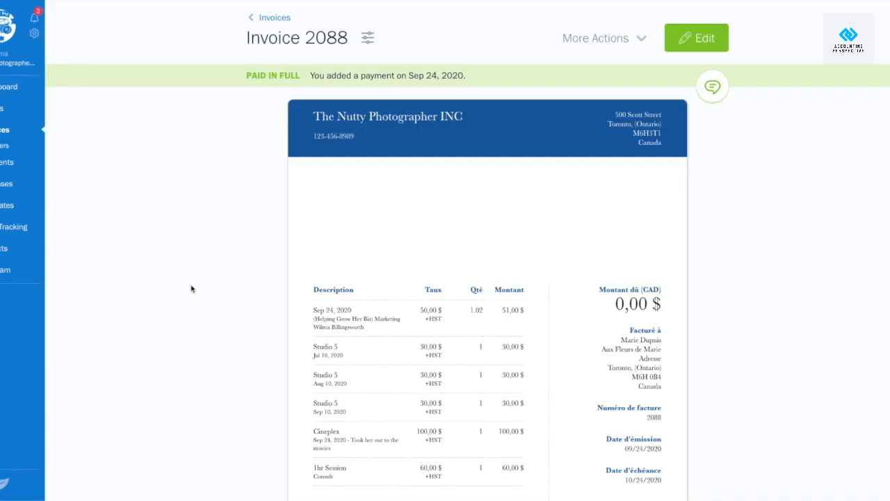
# Look at the business settings options and open the help option
pyautogui.click(36, 36)
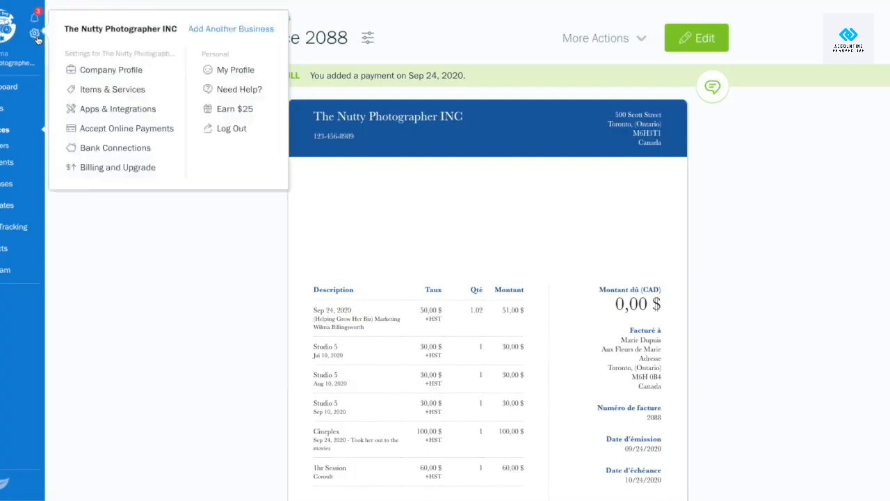
pyautogui.click(236, 91)
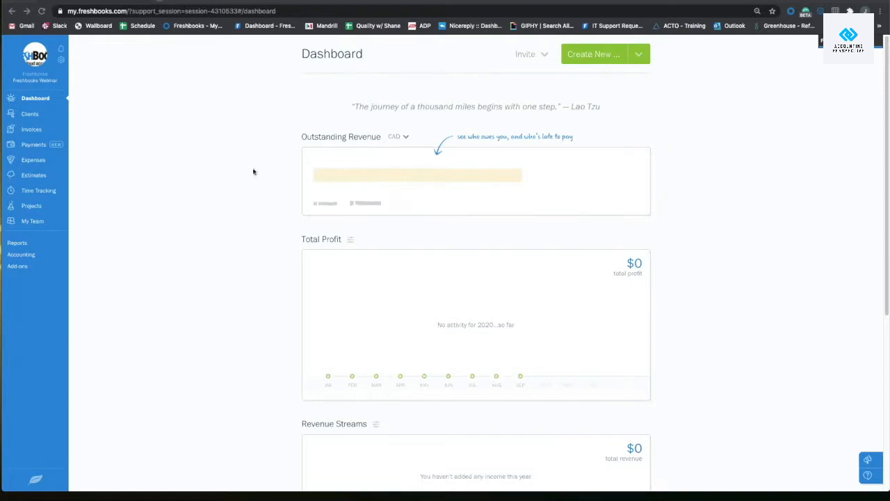
# Start a new invoice from the invoices list and add the Freshbooks Hat item as its line
pyautogui.click(32, 130)
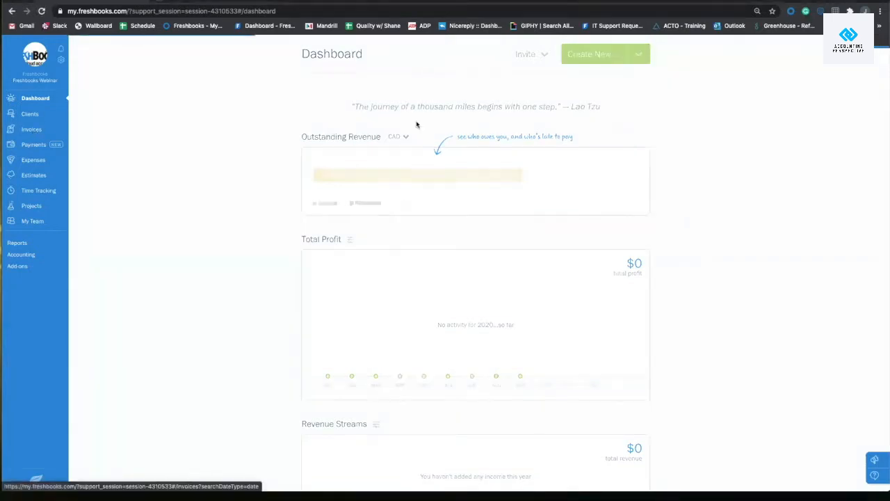
pyautogui.click(626, 59)
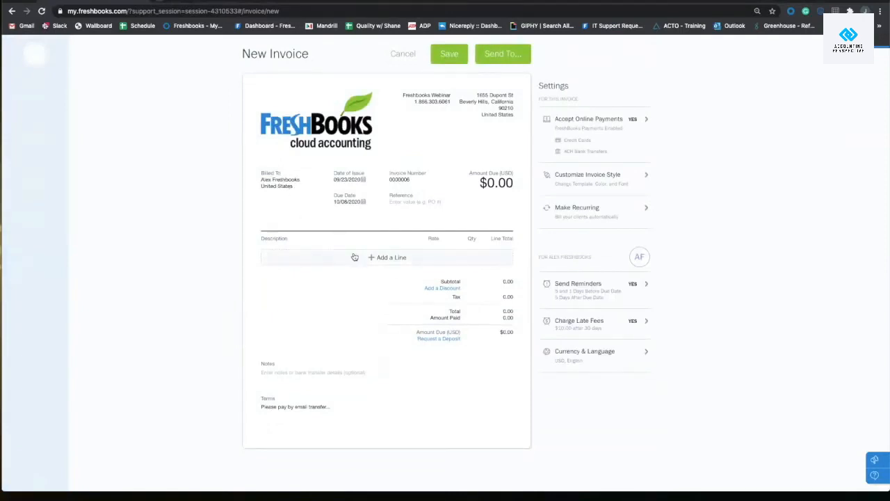
pyautogui.click(354, 257)
pyautogui.click(345, 267)
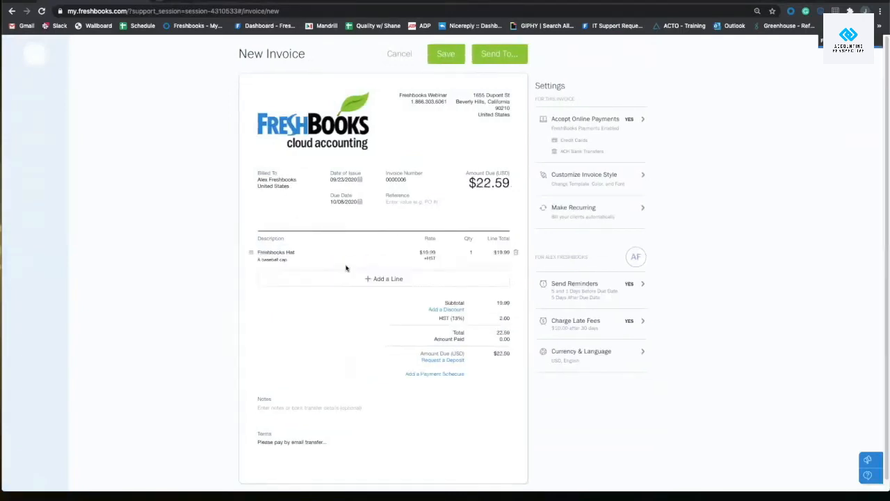
# Set the invoice's due date to On Date of Issue
pyautogui.click(350, 198)
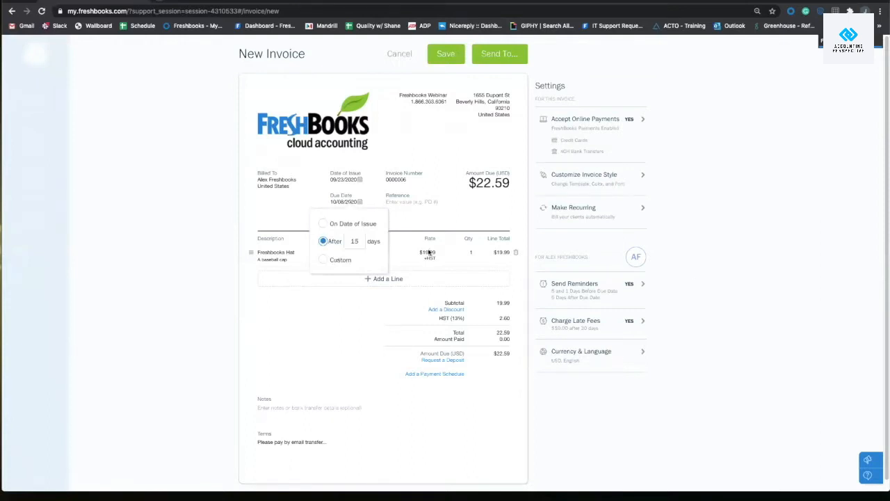
pyautogui.click(334, 226)
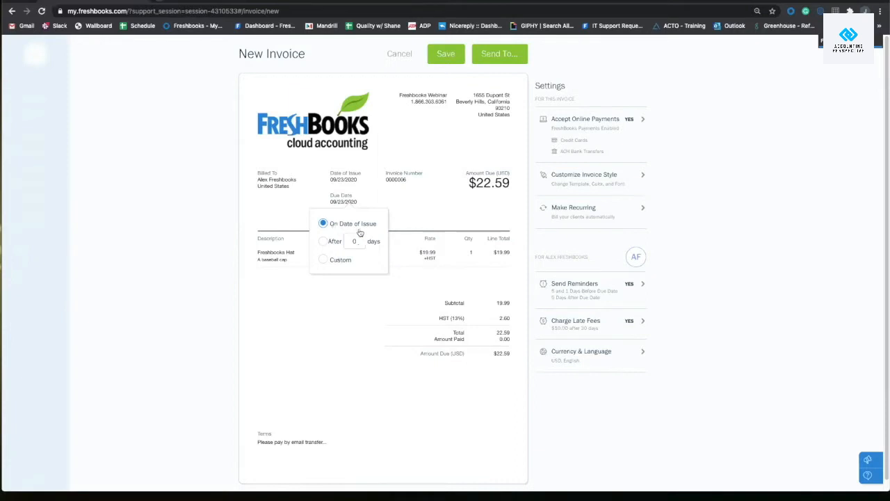
pyautogui.click(422, 223)
# Set the invoice's due date to 30 days after the date of issue
pyautogui.click(354, 200)
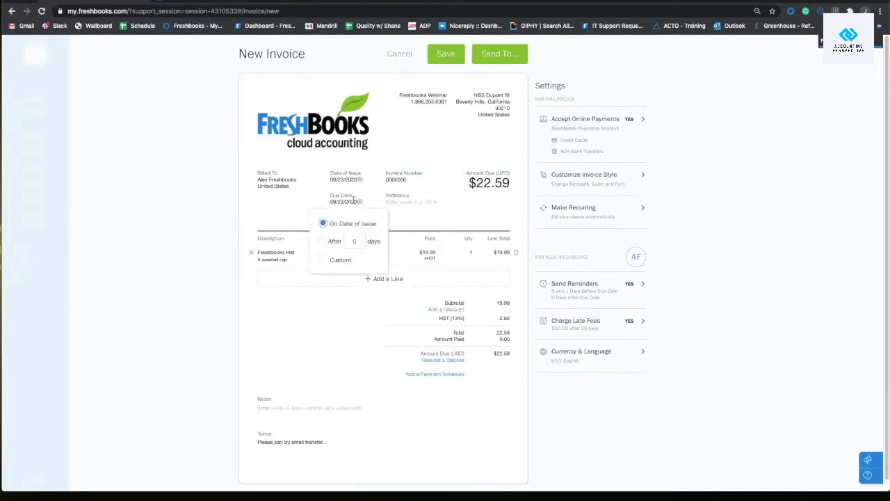
pyautogui.click(324, 242)
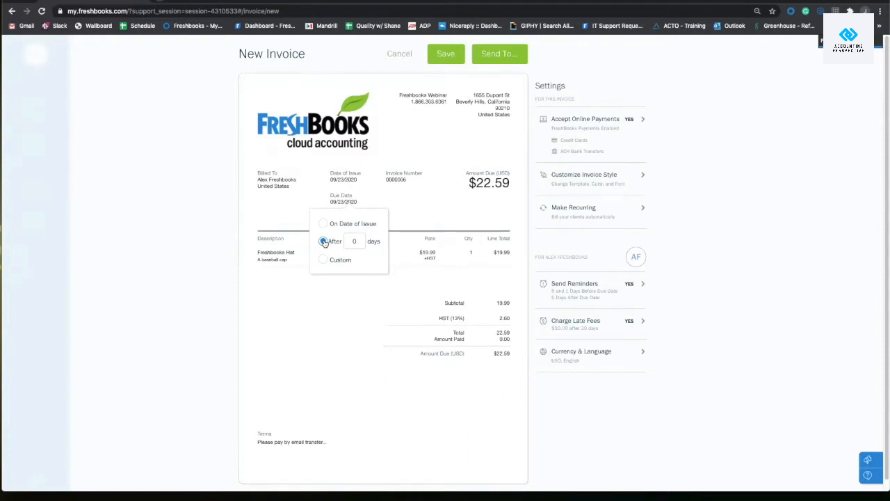
pyautogui.click(363, 240)
pyautogui.write('30')
pyautogui.click(484, 209)
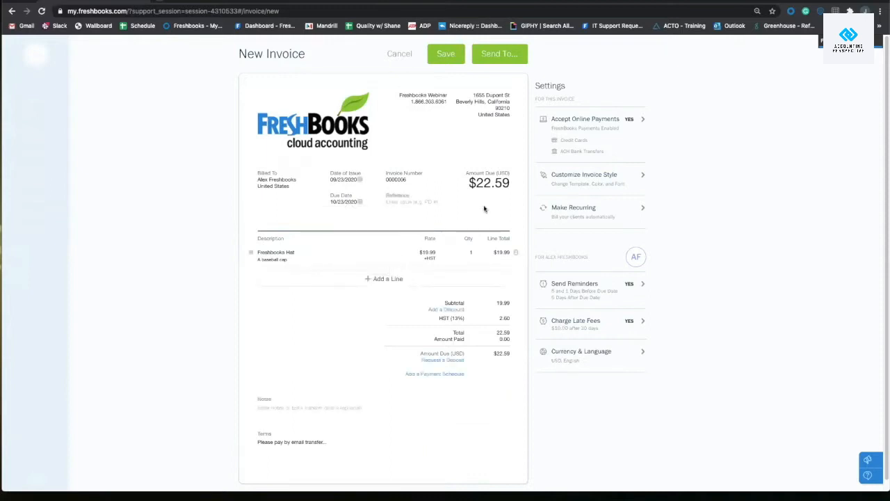
# Set a custom due date of September 30, 2020 for the invoice
pyautogui.click(362, 202)
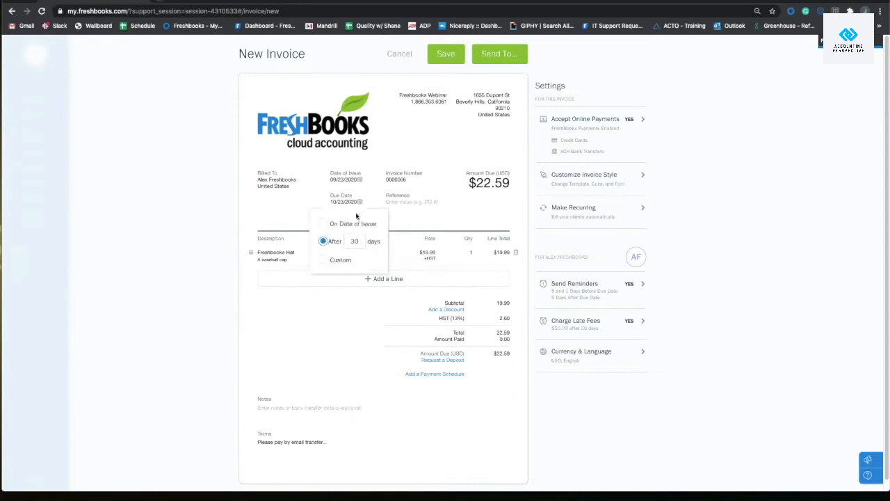
pyautogui.click(321, 259)
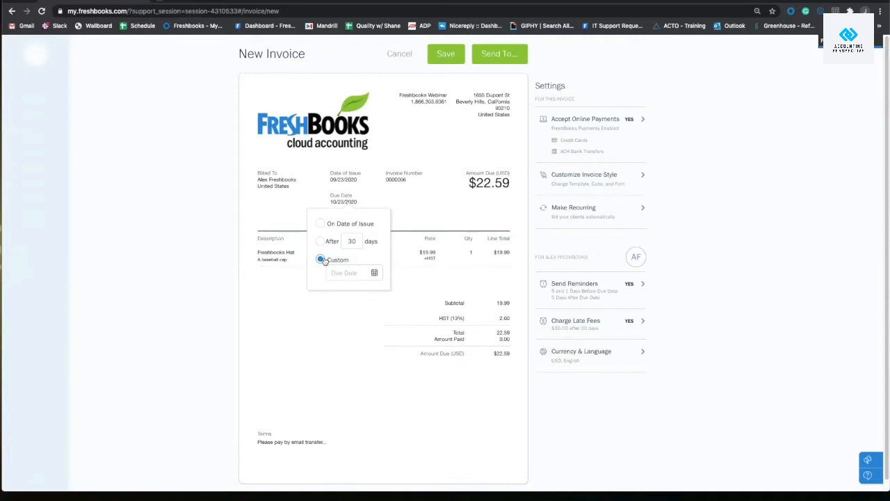
pyautogui.click(357, 271)
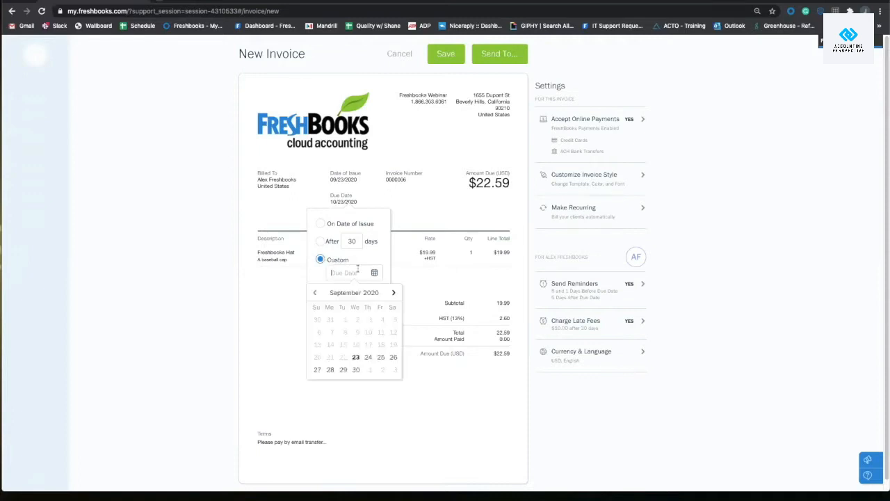
pyautogui.click(355, 370)
pyautogui.click(406, 326)
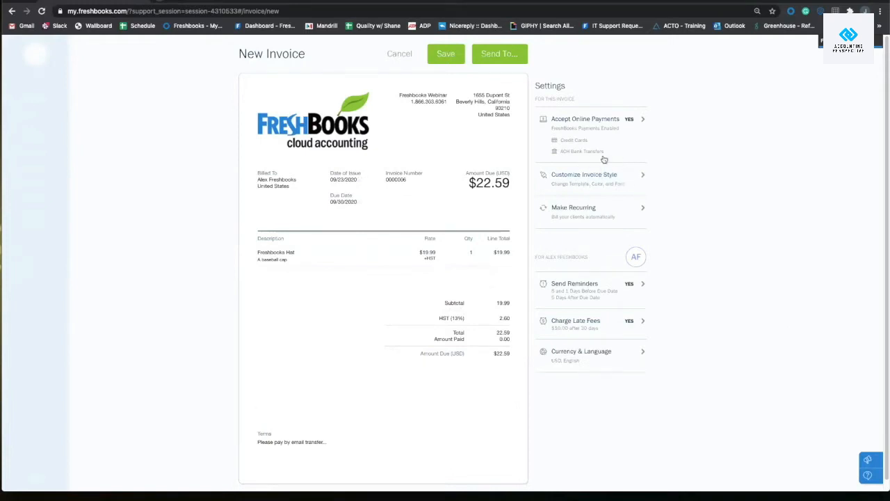
# Open the invoice style settings and preview the Modern template against the Simple one, returning to Simple
pyautogui.click(612, 180)
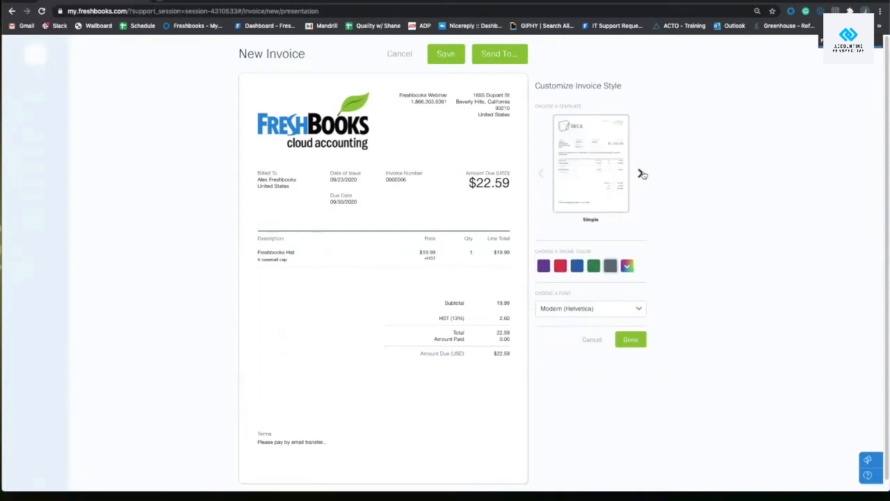
pyautogui.click(641, 174)
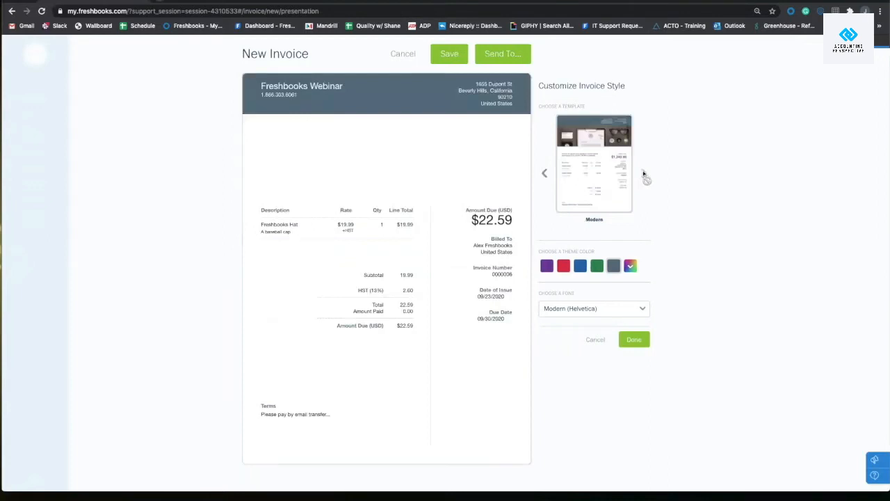
pyautogui.click(546, 174)
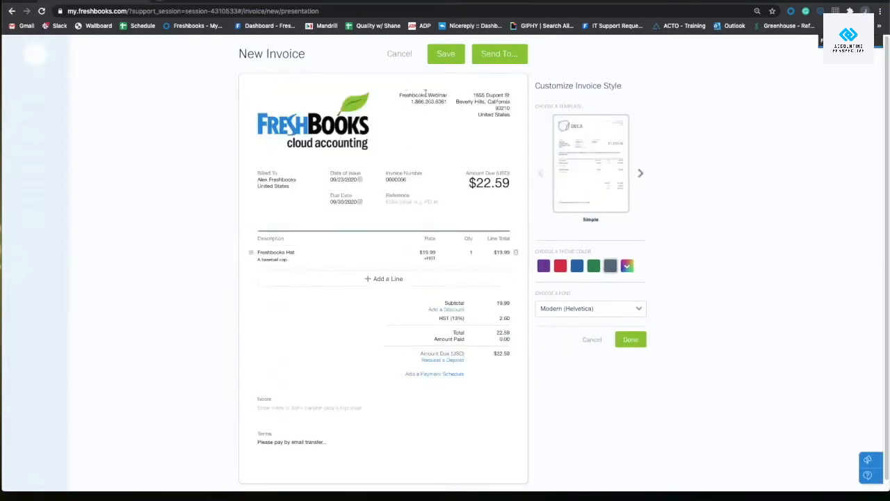
pyautogui.click(639, 173)
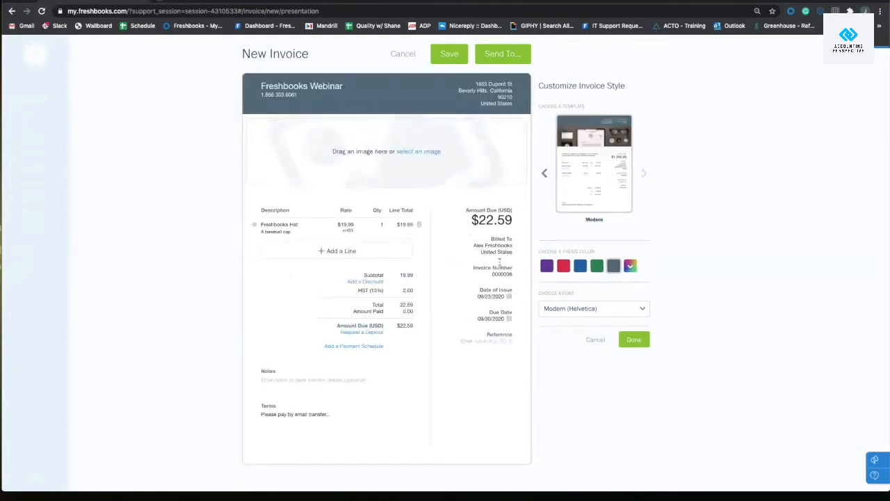
pyautogui.click(546, 174)
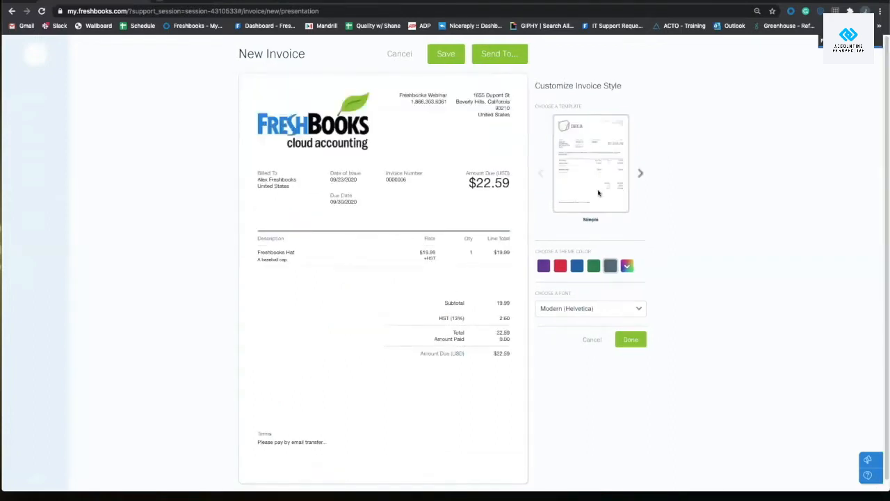
# Set the invoice's theme color to blue, trying red and the Classic (Garamond) font but keeping Modern (Helvetica)
pyautogui.click(563, 269)
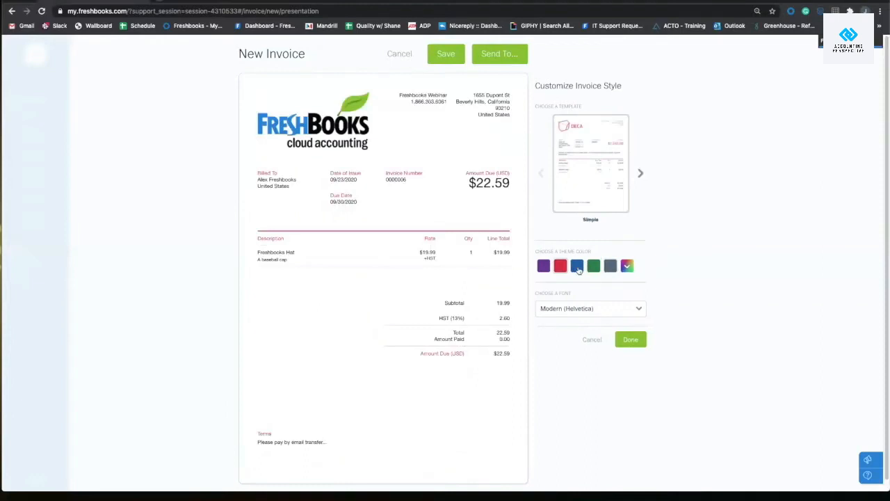
pyautogui.click(577, 267)
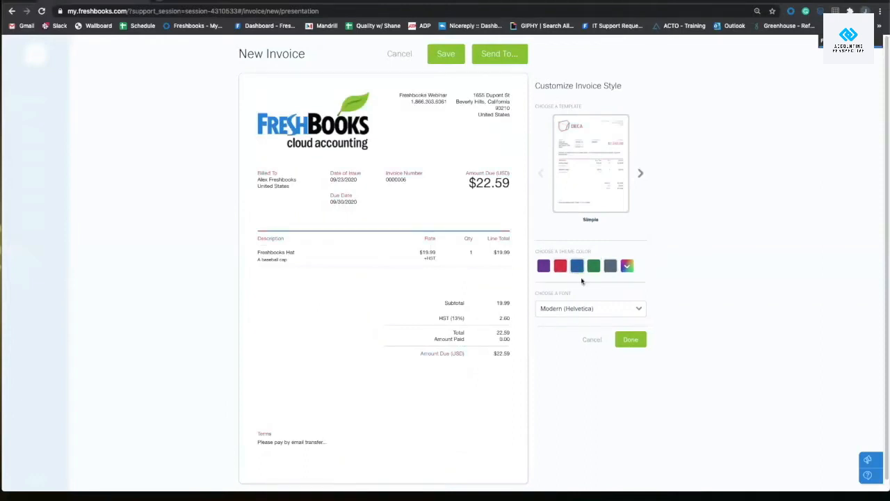
pyautogui.click(580, 312)
pyautogui.click(581, 343)
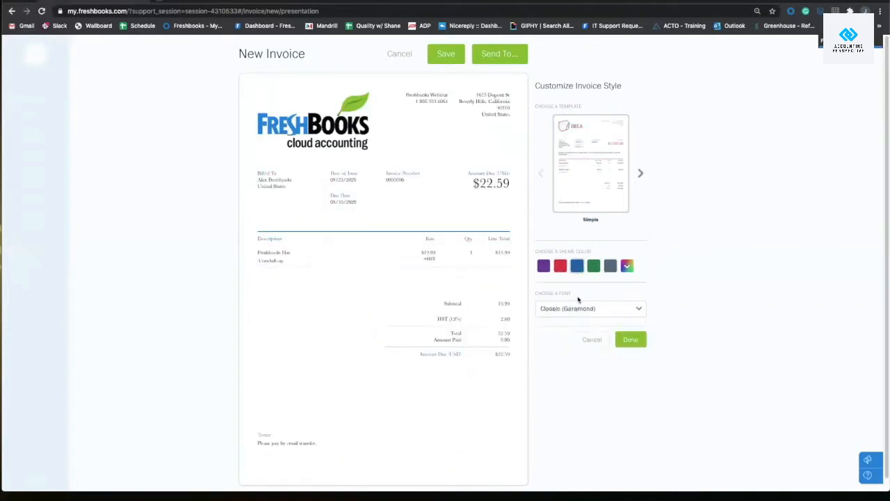
pyautogui.click(592, 338)
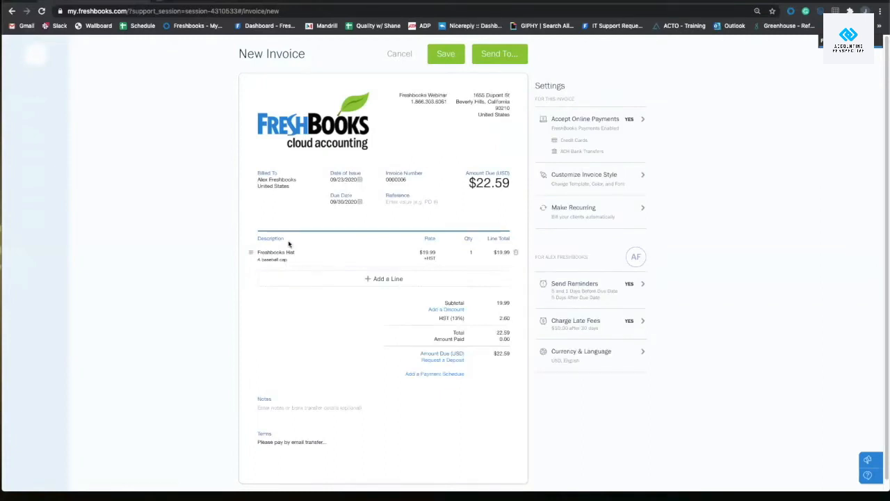
# Try the credit card, ACH bank transfer and partial payment options for online payments, keeping credit cards and ACH accepted
pyautogui.click(588, 135)
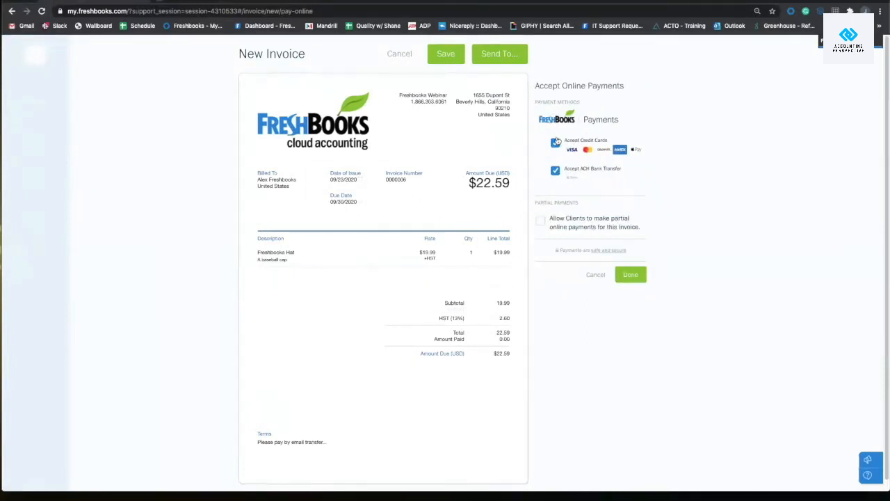
pyautogui.click(556, 143)
pyautogui.click(556, 171)
pyautogui.click(557, 144)
pyautogui.click(556, 171)
pyautogui.click(542, 221)
pyautogui.click(542, 222)
pyautogui.click(541, 221)
pyautogui.click(630, 275)
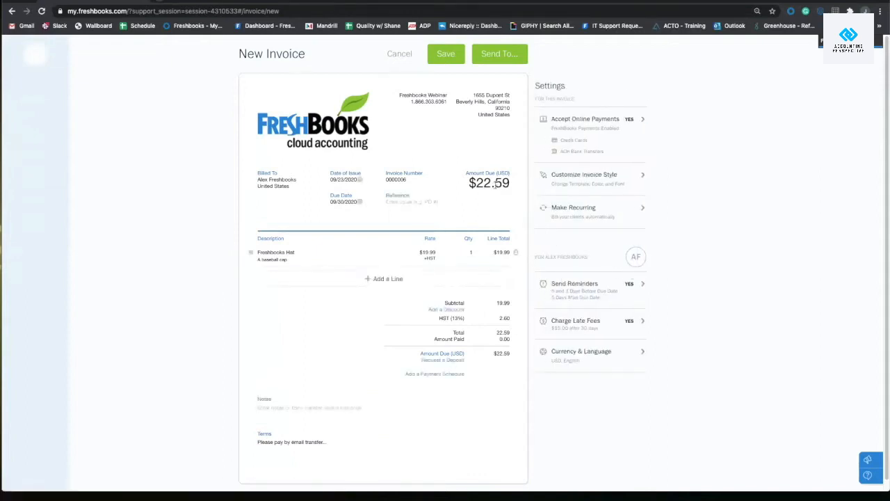
# Send the invoice by email to the client with the prefilled subject and message, and check the invoices list
pyautogui.click(490, 57)
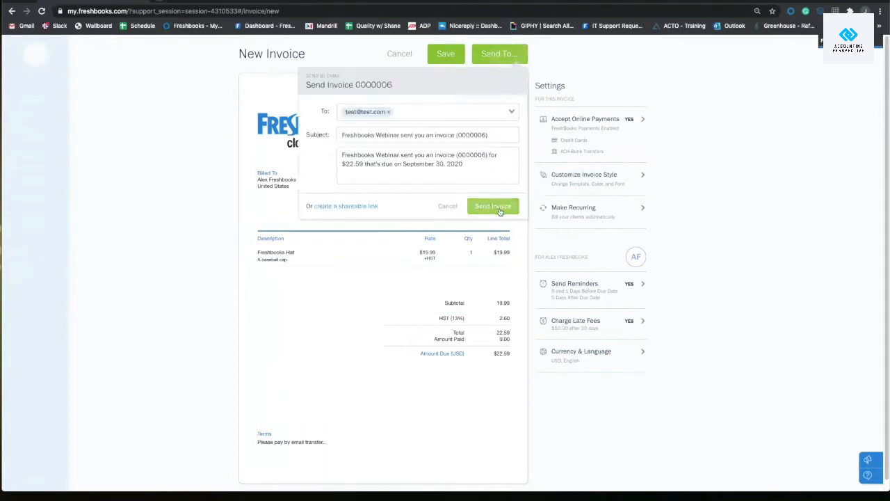
pyautogui.click(498, 208)
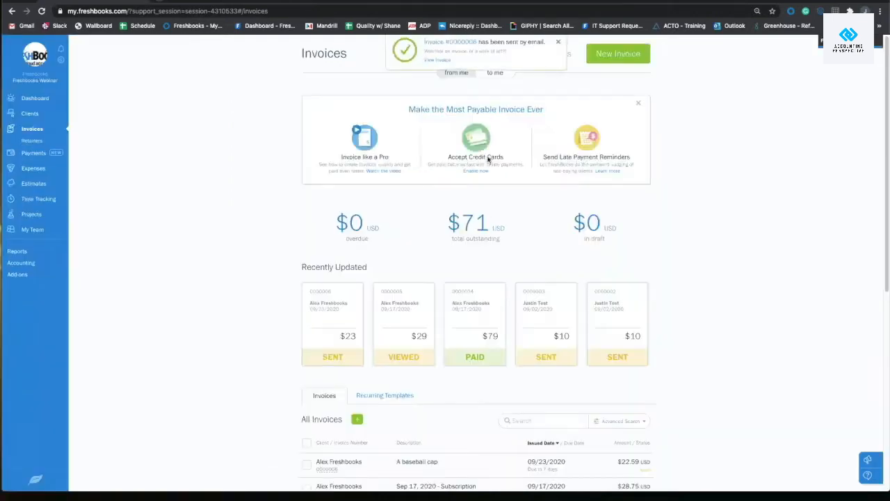
pyautogui.scroll(-1, 486, 160)
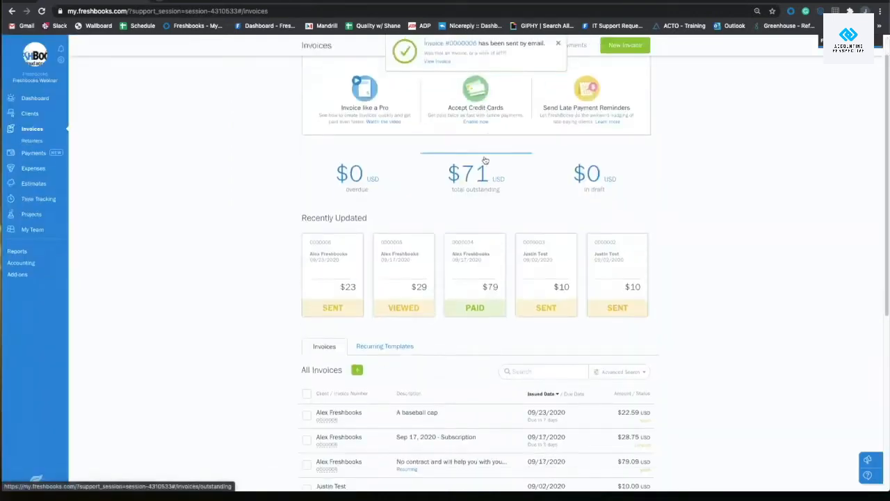
pyautogui.scroll(-1, 485, 161)
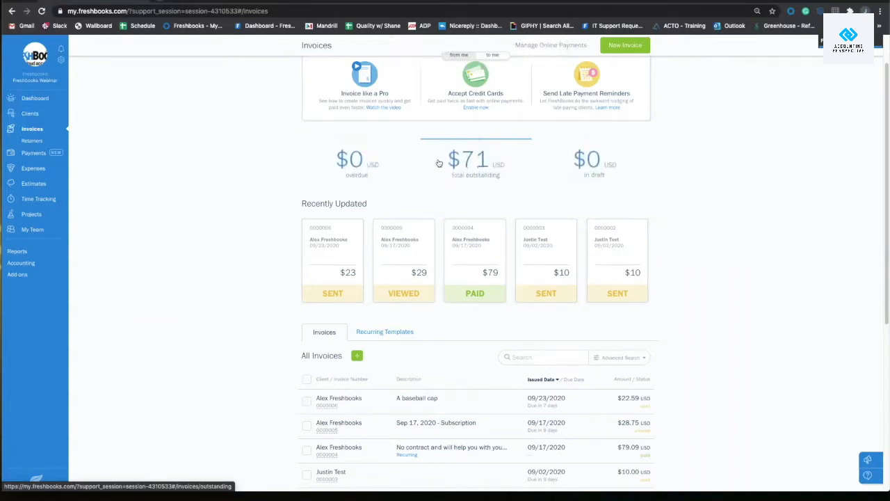
pyautogui.scroll(-1, 439, 163)
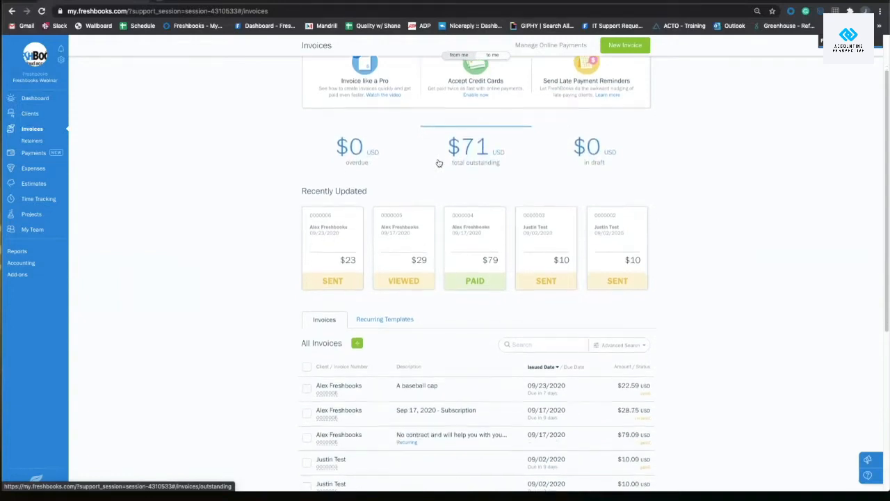
# Record a full check payment of $22.59 on the baseball cap invoice, entering the check number in the payment notes
pyautogui.scroll(-3, 451, 270)
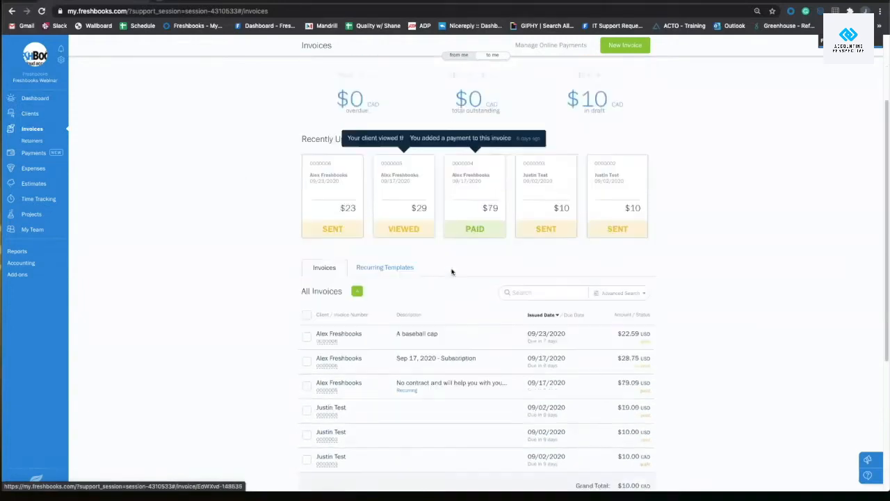
pyautogui.click(472, 342)
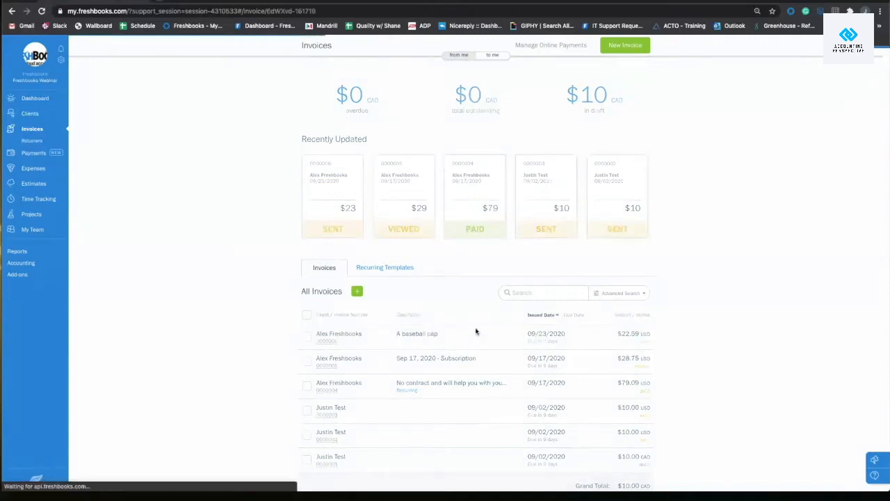
pyautogui.click(520, 63)
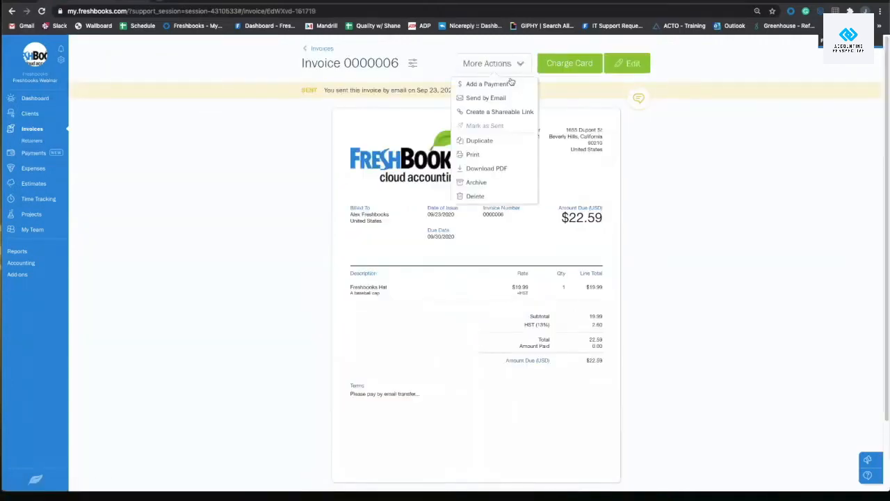
pyautogui.click(510, 83)
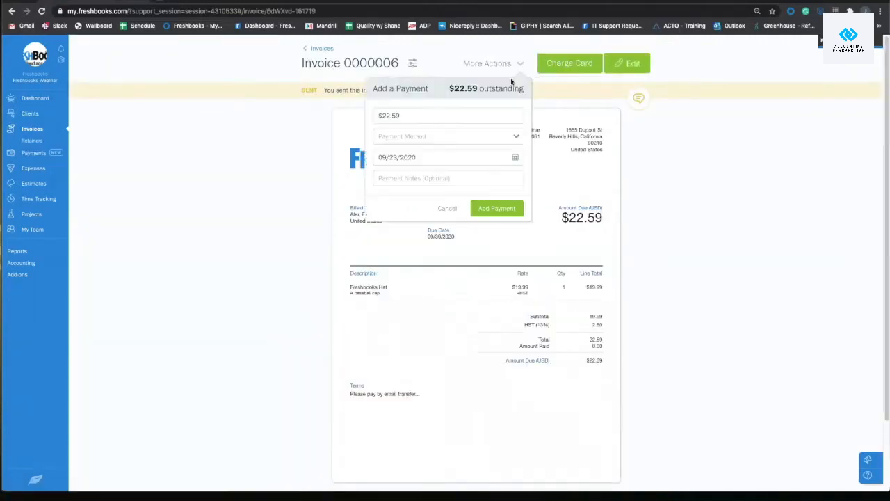
pyautogui.click(426, 137)
pyautogui.scroll(-3, 420, 208)
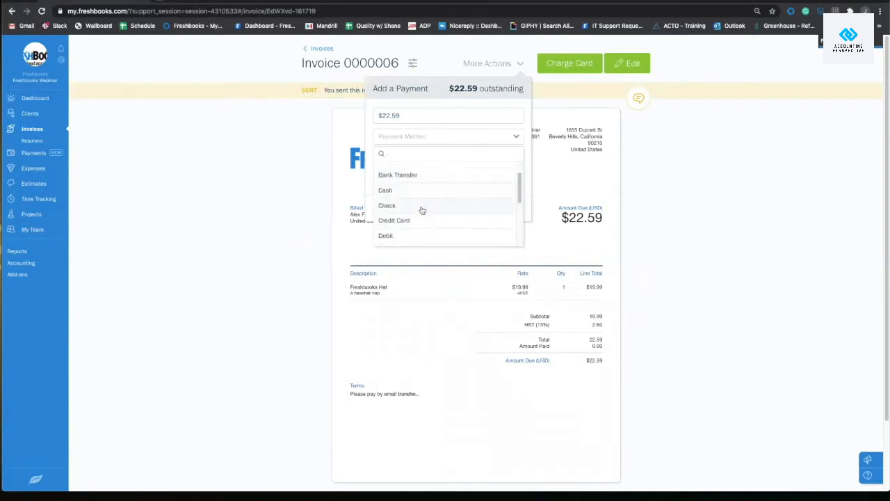
pyautogui.click(417, 185)
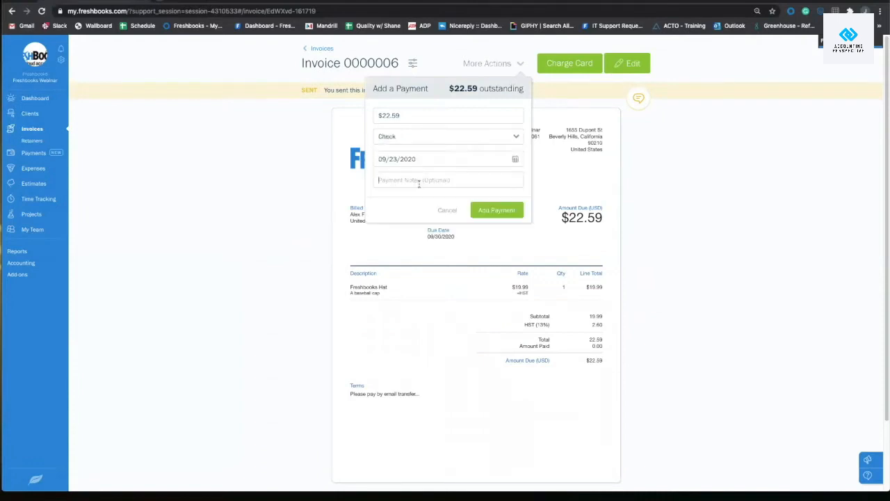
pyautogui.write('Check # 1232')
pyautogui.click(489, 207)
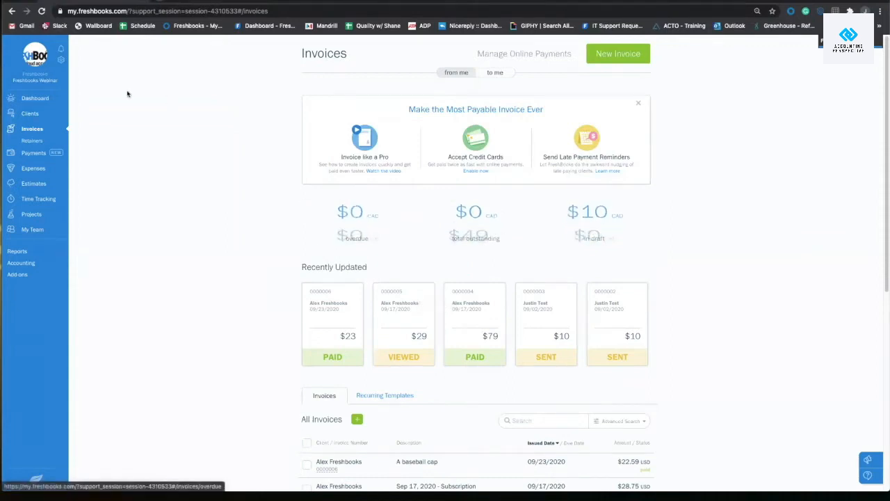
# Review the enabled payment methods in the Manage Online Payments settings and return to the invoices list
pyautogui.click(61, 61)
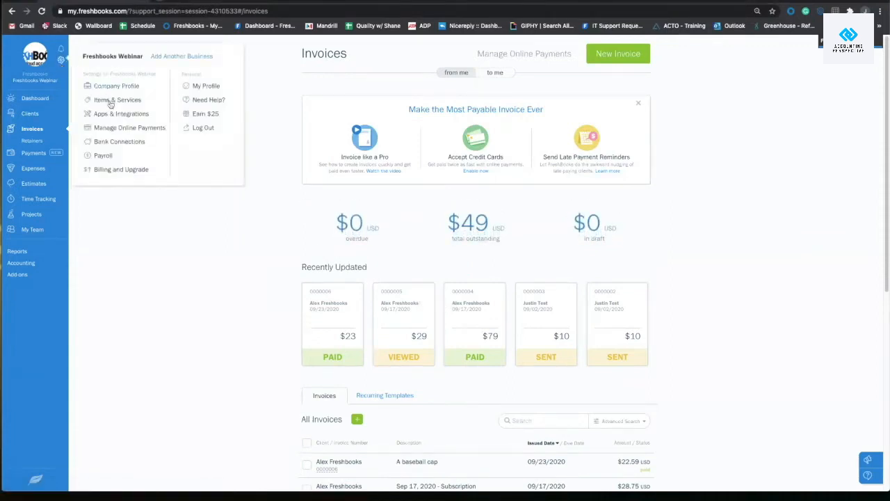
pyautogui.click(118, 126)
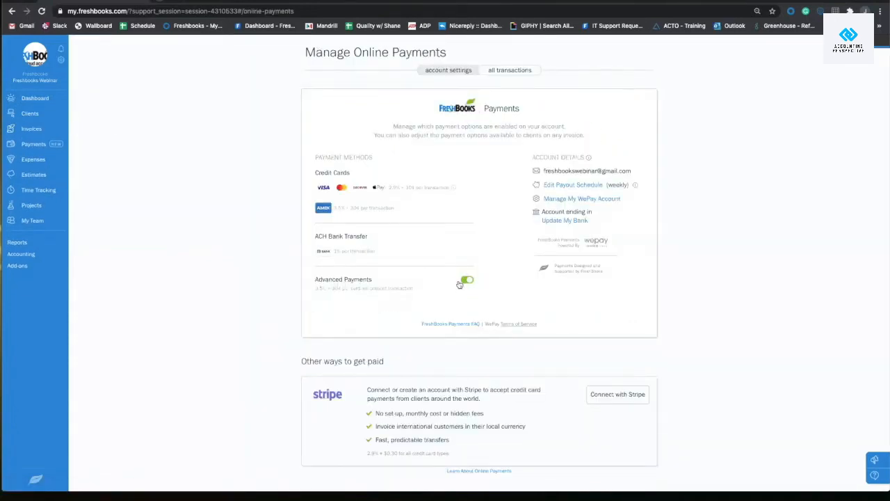
pyautogui.click(40, 130)
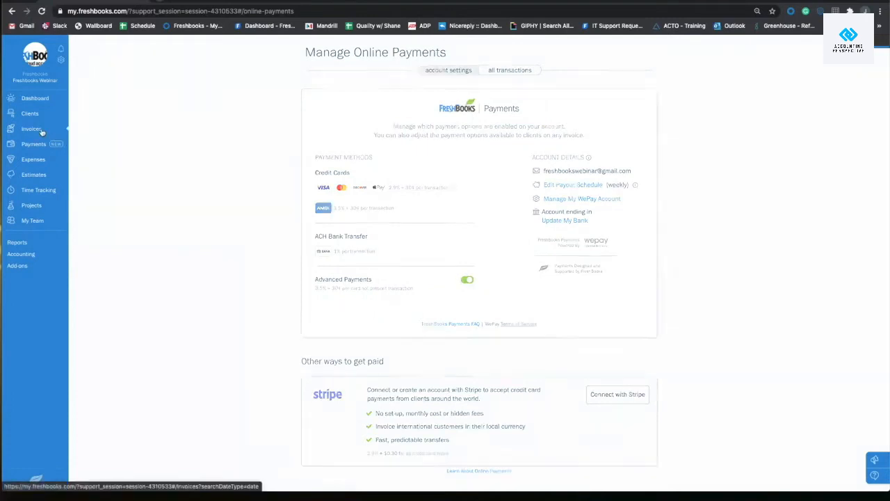
# Open the "Sep 17, 2020 - Subscription" invoice and examine its credit card charge form
pyautogui.scroll(-3, 338, 167)
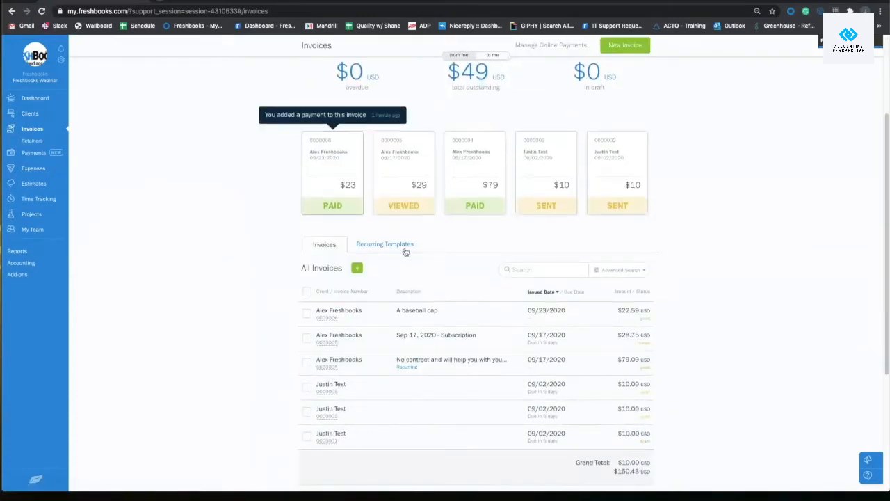
pyautogui.click(483, 341)
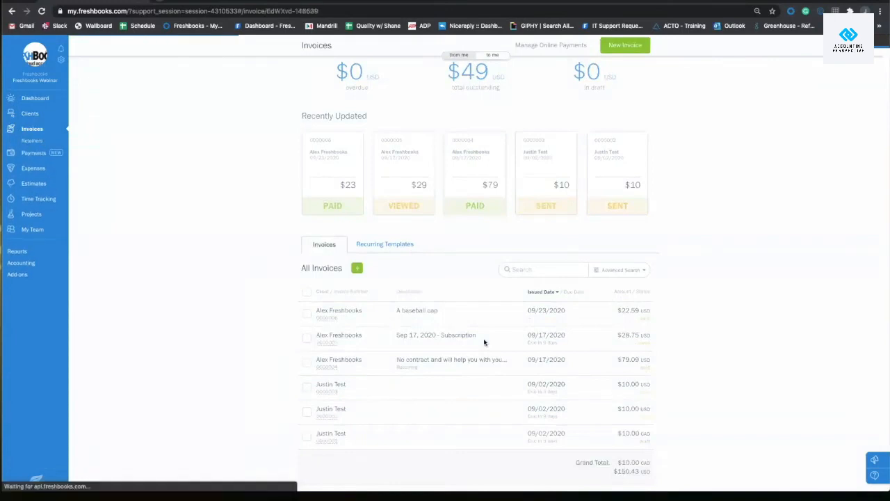
pyautogui.click(584, 72)
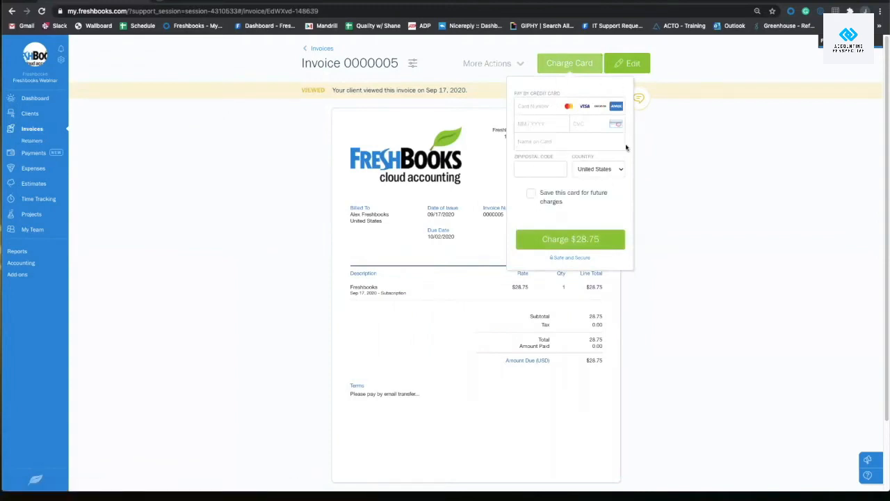
pyautogui.click(572, 240)
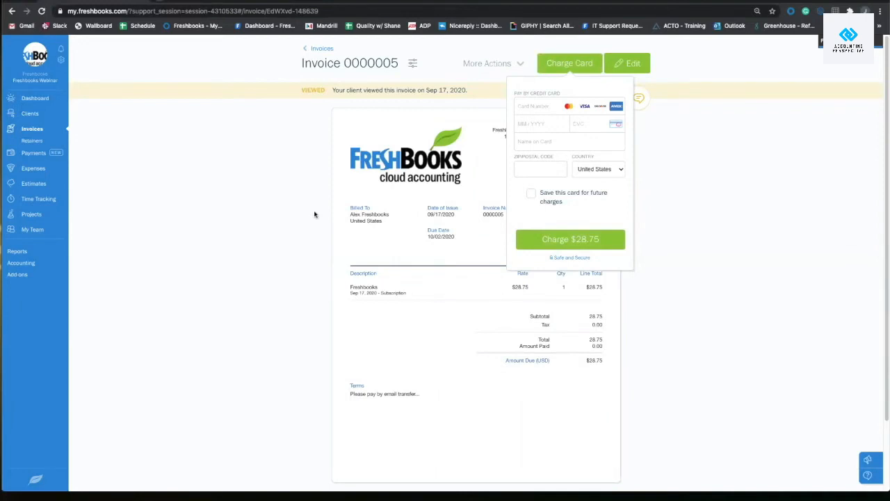
# Create an estimate for the existing client with one Freshbooks Hat line and send it by email
pyautogui.click(34, 185)
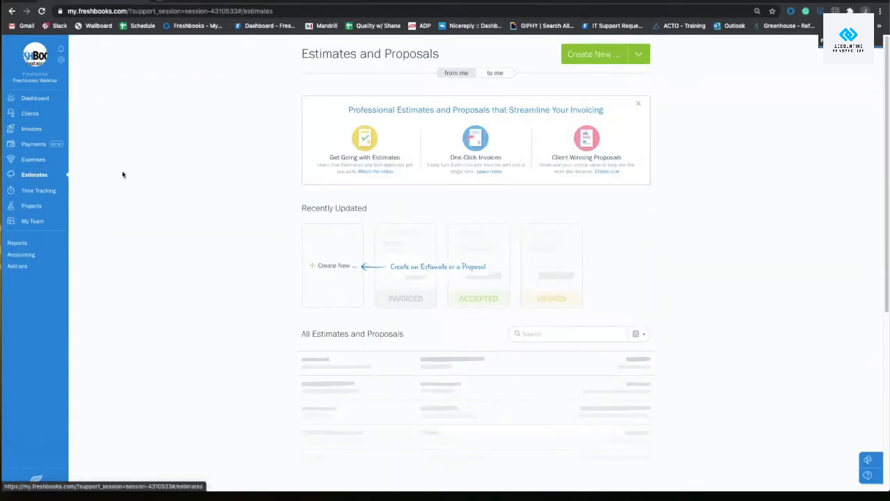
pyautogui.click(602, 56)
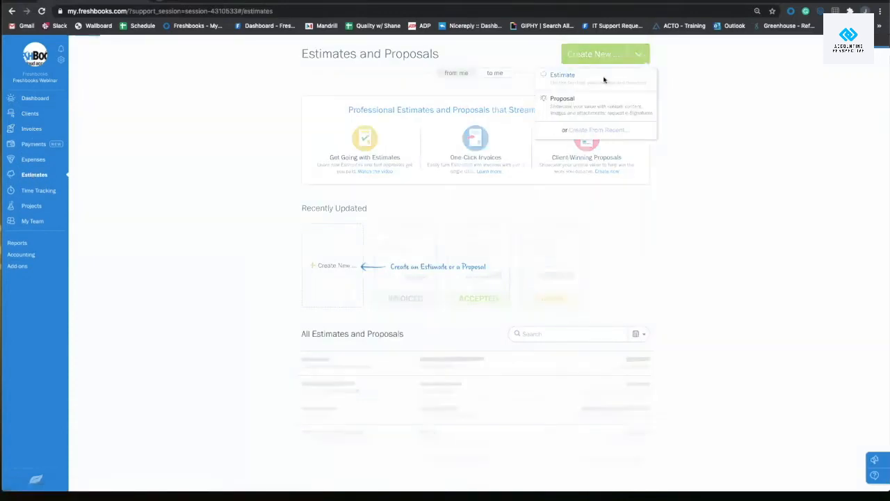
pyautogui.click(606, 78)
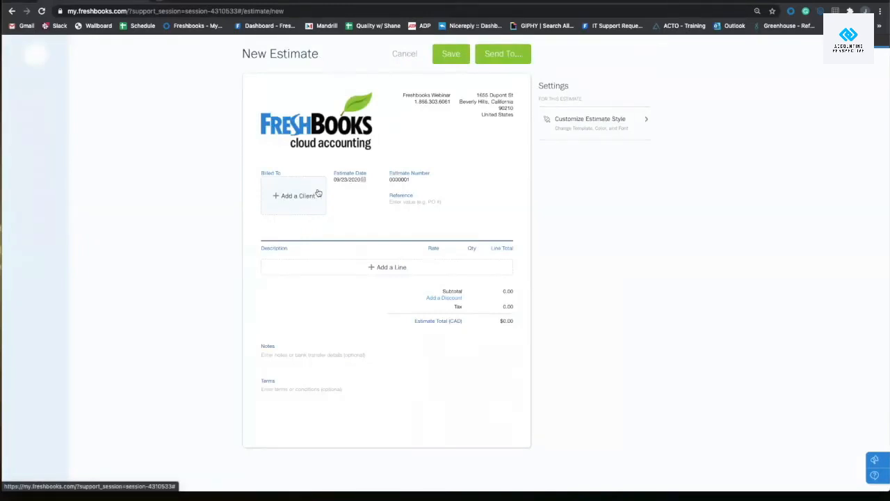
pyautogui.click(319, 195)
pyautogui.click(317, 203)
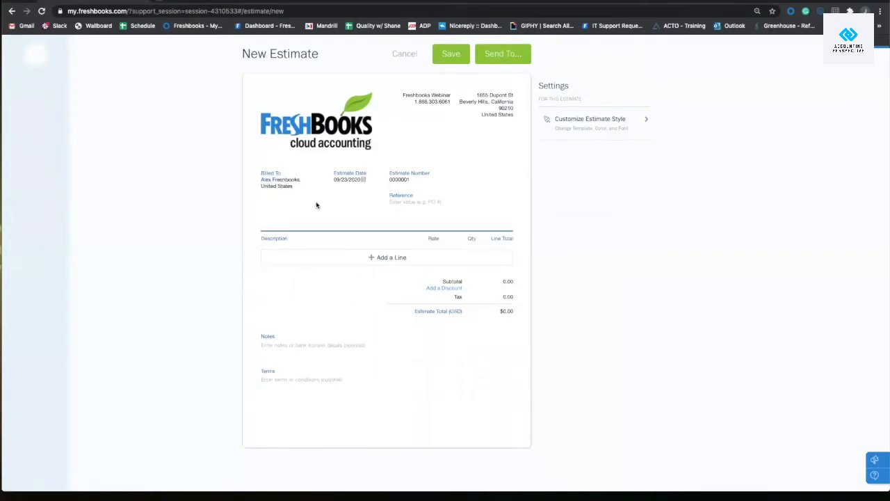
pyautogui.click(353, 257)
pyautogui.click(345, 266)
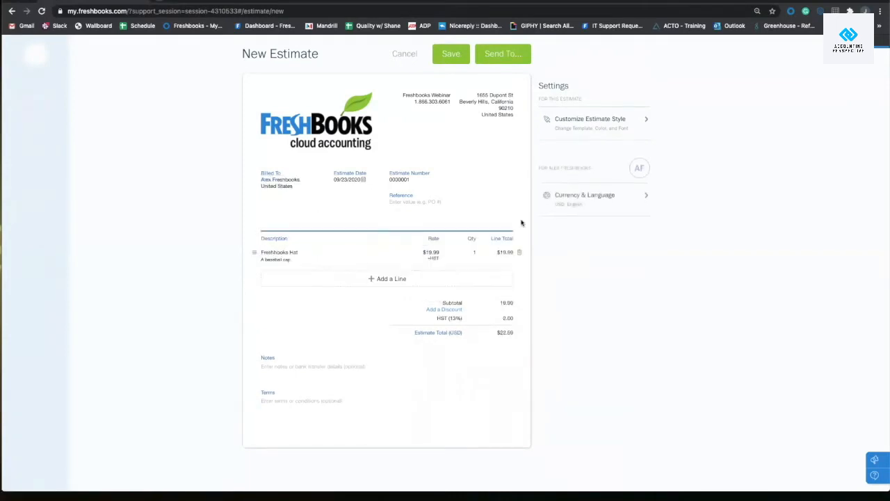
pyautogui.click(501, 56)
pyautogui.click(493, 230)
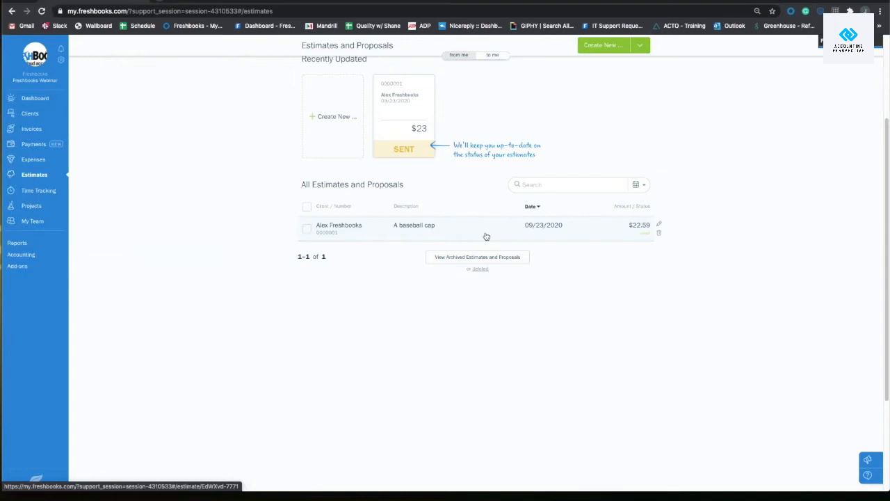
# Open the sent baseball cap estimate and convert it to an invoice
pyautogui.click(406, 225)
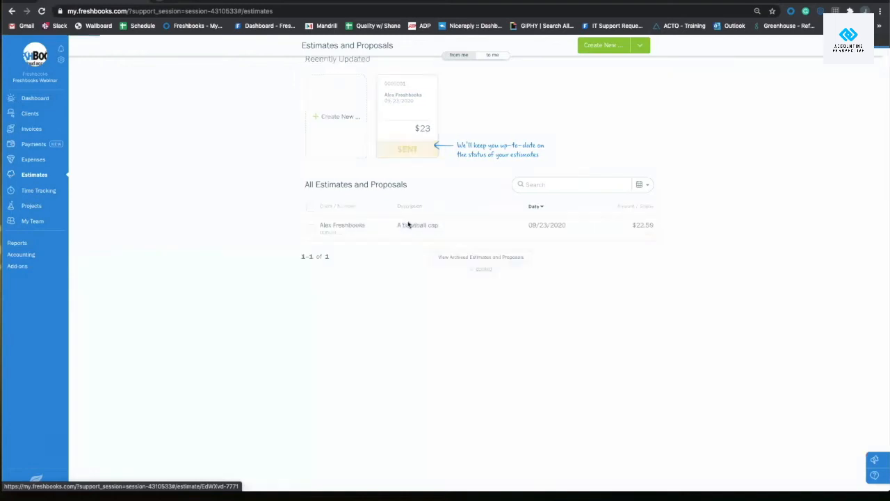
pyautogui.click(572, 64)
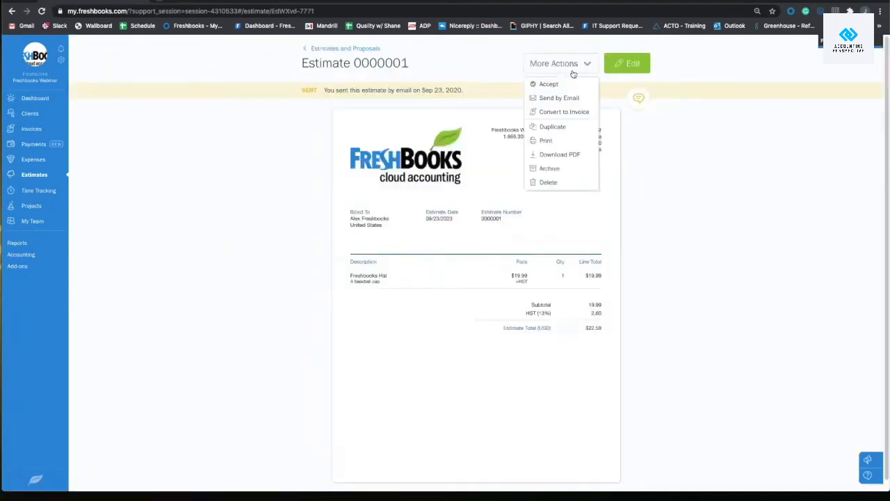
pyautogui.click(573, 114)
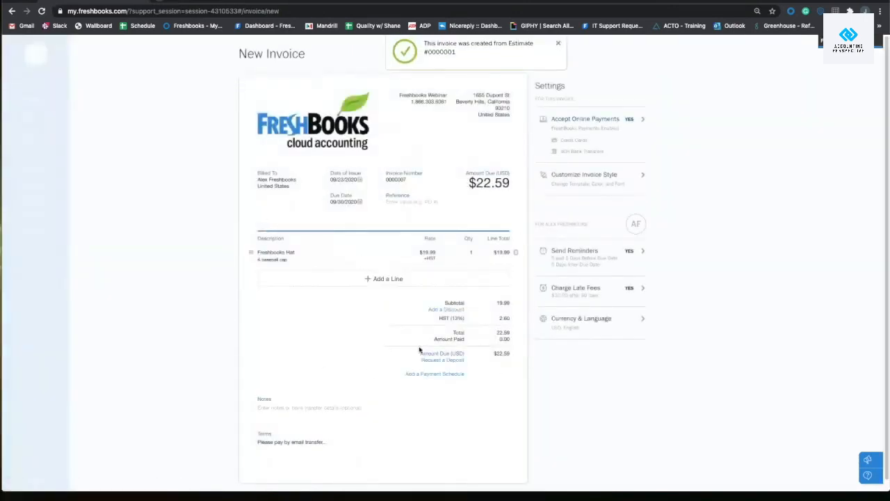
# Set the Freshbooks Hat rate to $10.00 on the new invoice and email it with the prefilled subject and message
pyautogui.click(424, 251)
pyautogui.write('10')
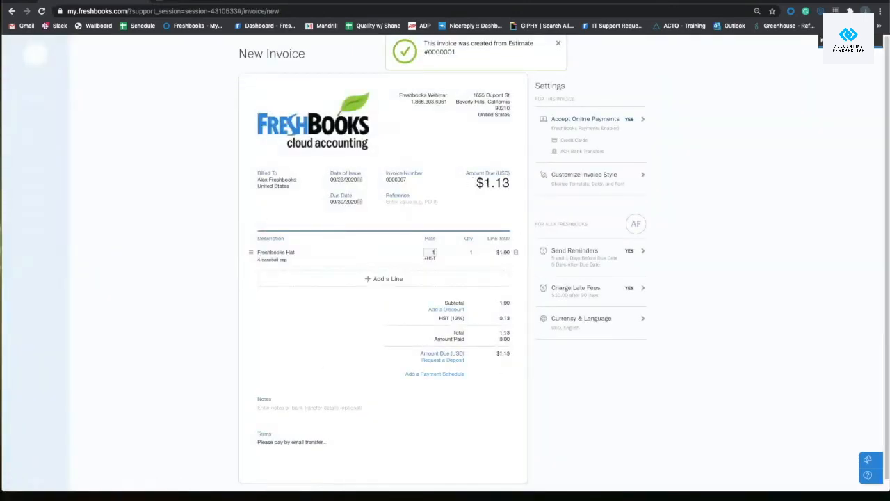
pyautogui.click(809, 253)
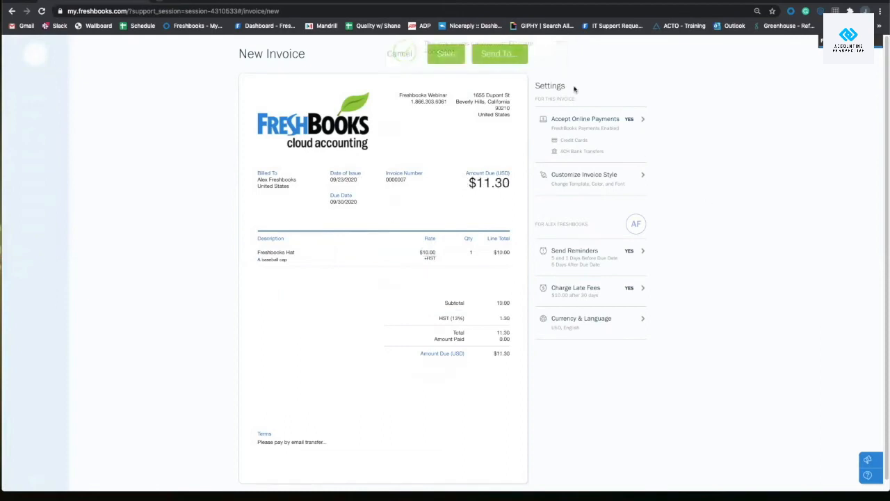
pyautogui.click(509, 61)
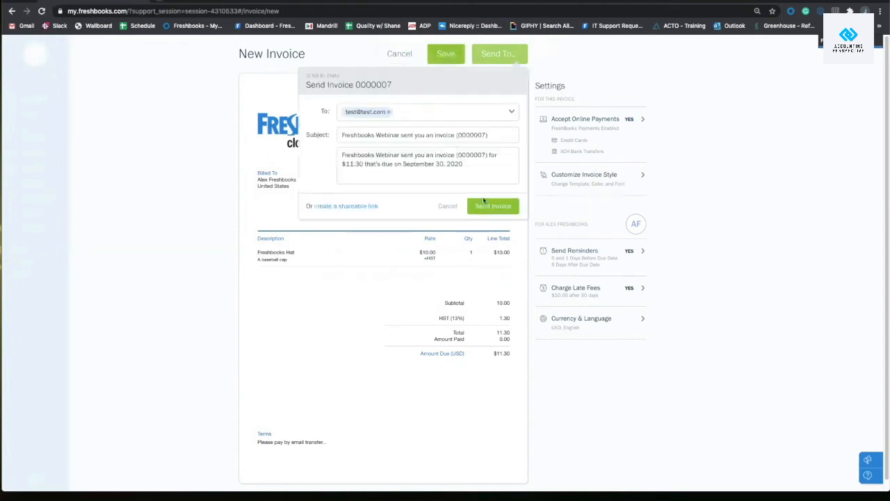
pyautogui.click(488, 207)
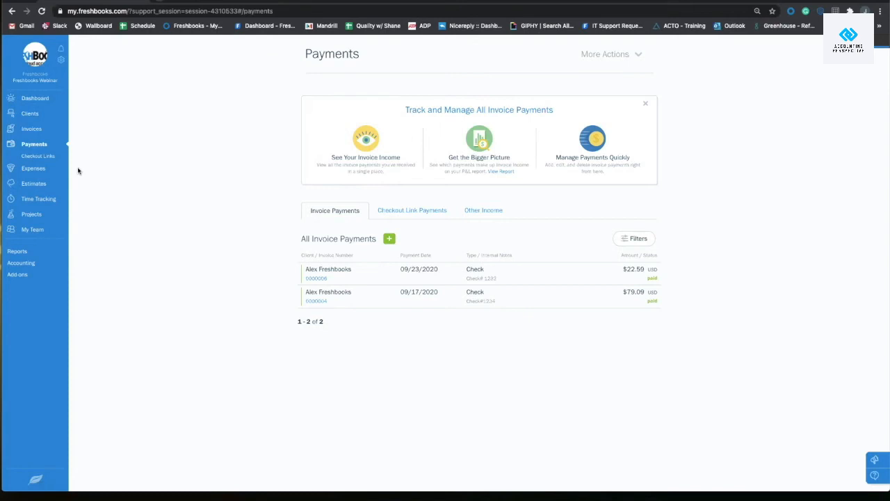
# Create a new checkout link for the Test Product item priced at $10.00
pyautogui.click(40, 156)
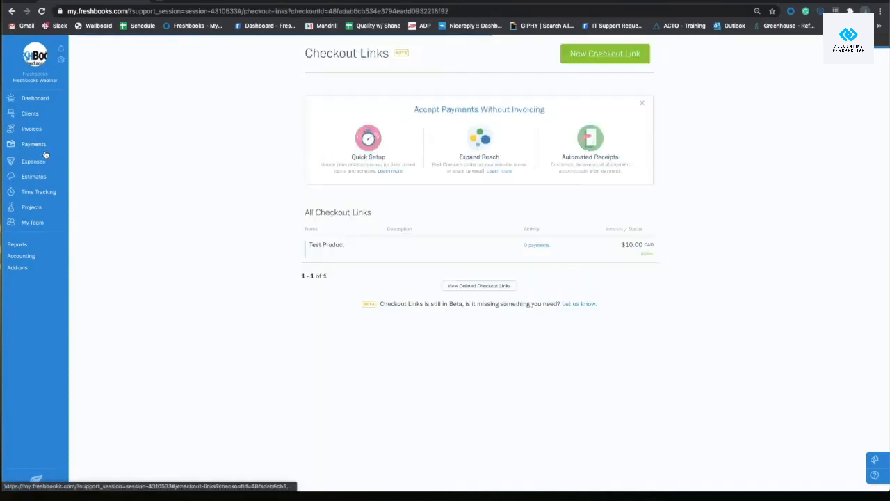
pyautogui.click(629, 54)
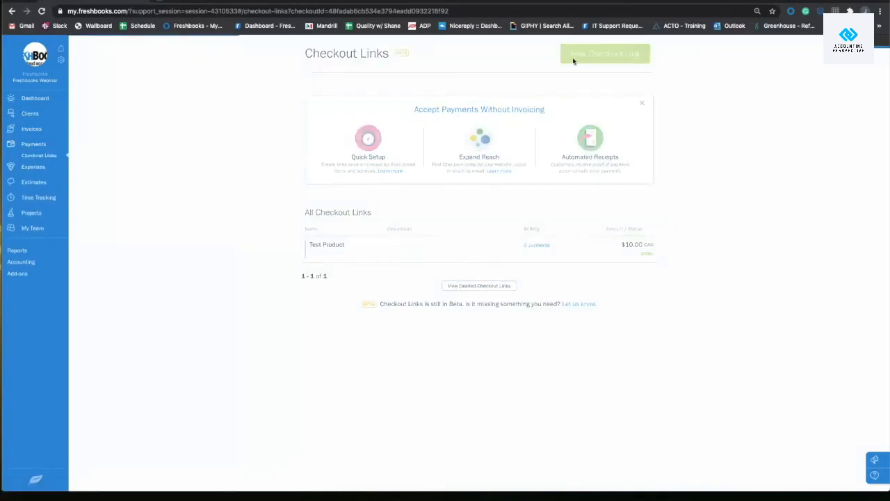
pyautogui.click(369, 118)
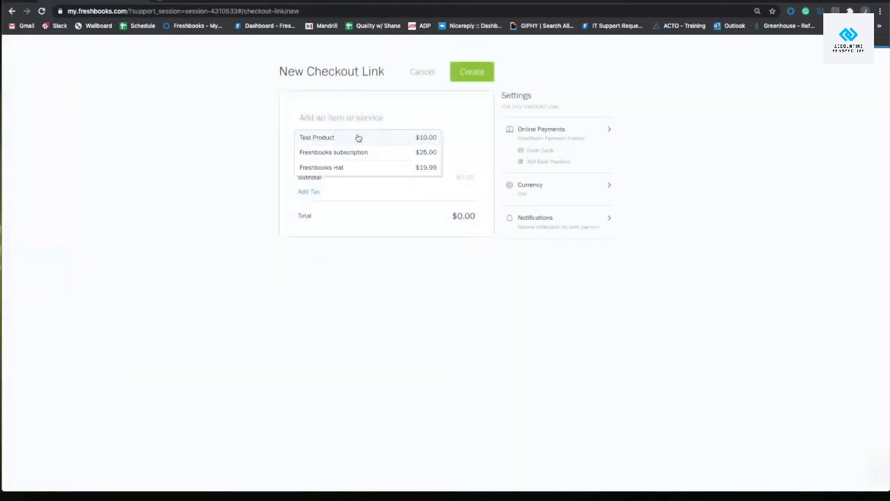
pyautogui.click(358, 137)
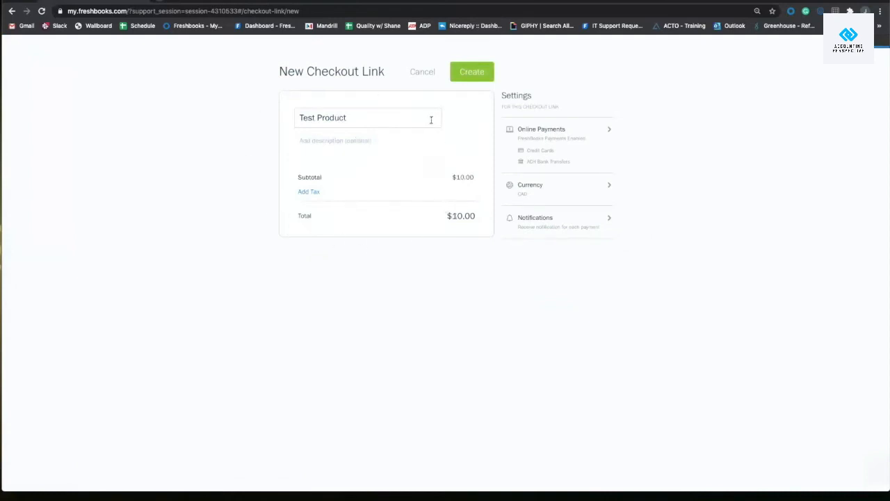
pyautogui.click(488, 71)
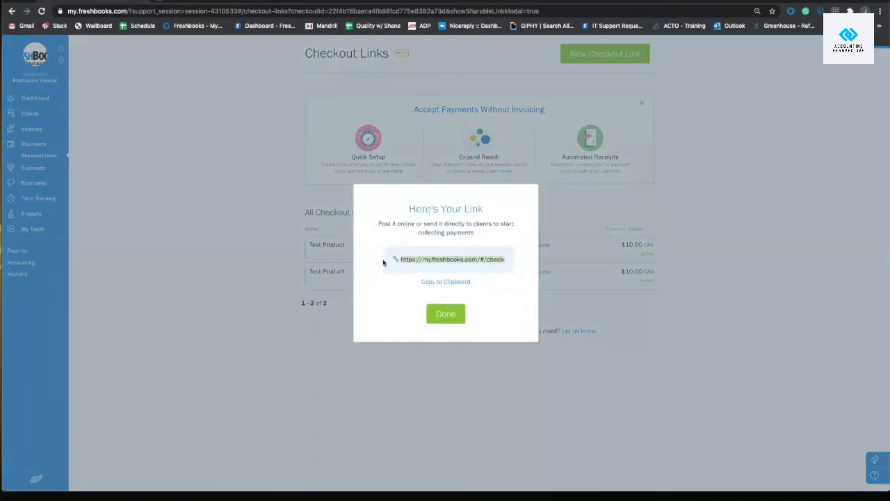
# Copy the new checkout link to the clipboard and open the list of payments made through it
pyautogui.click(452, 282)
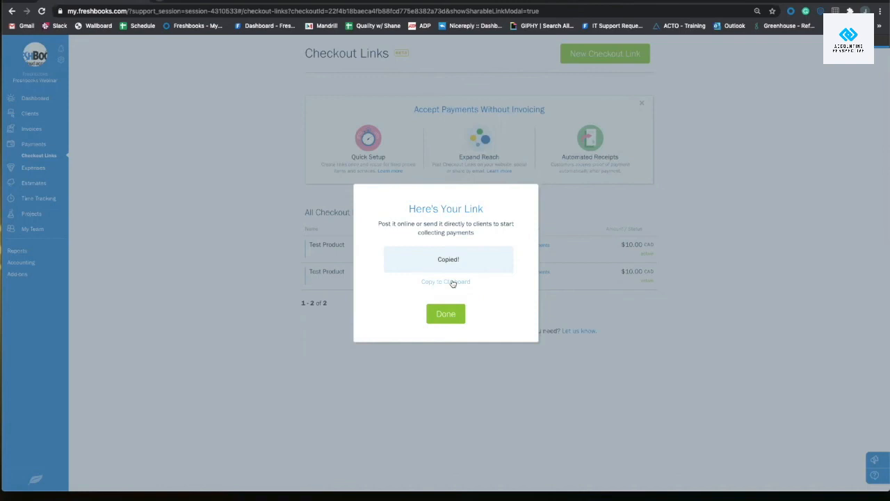
pyautogui.click(451, 316)
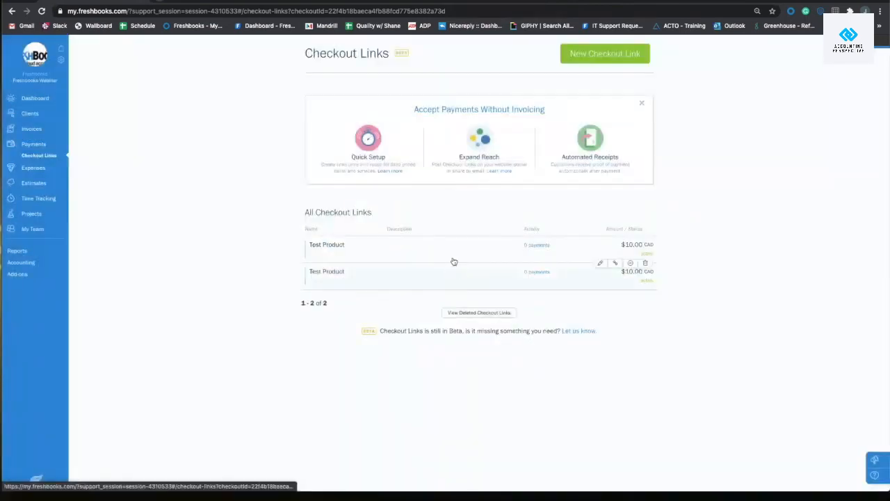
pyautogui.click(536, 248)
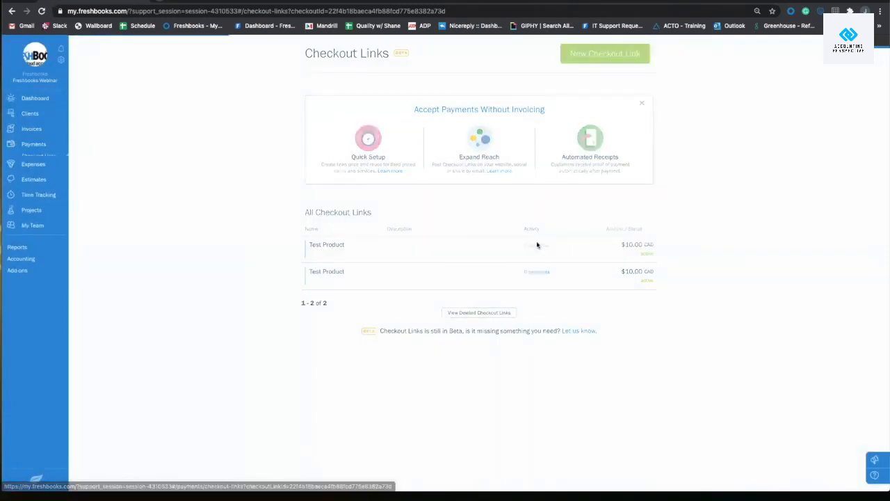
# Go to the Payments section and view the Checkout Link Payments
pyautogui.click(46, 145)
pyautogui.click(425, 210)
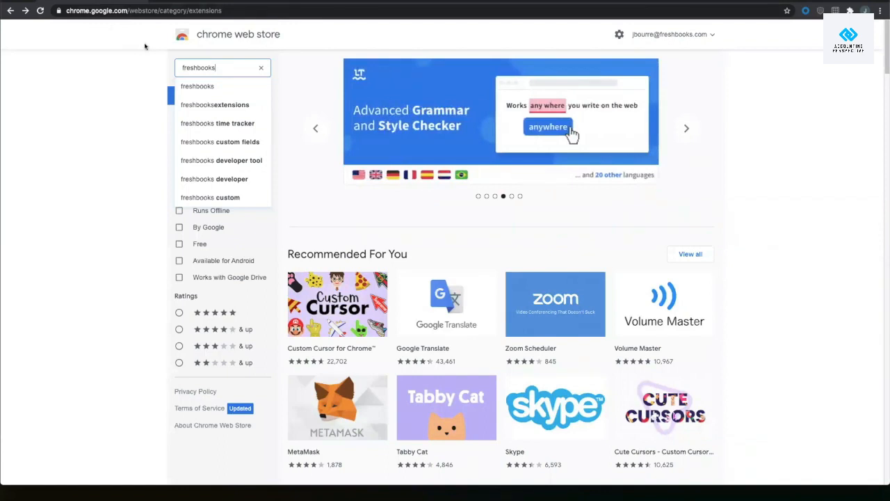
# Find the FreshBooks Time Tracker extension in the Chrome Web Store with the "freshbooks time tracker" search and install it in Chrome
pyautogui.click(216, 123)
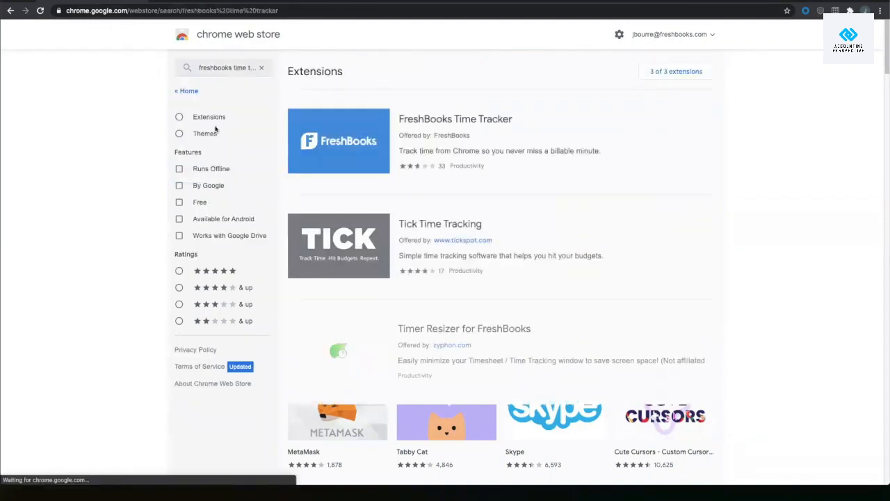
pyautogui.click(496, 125)
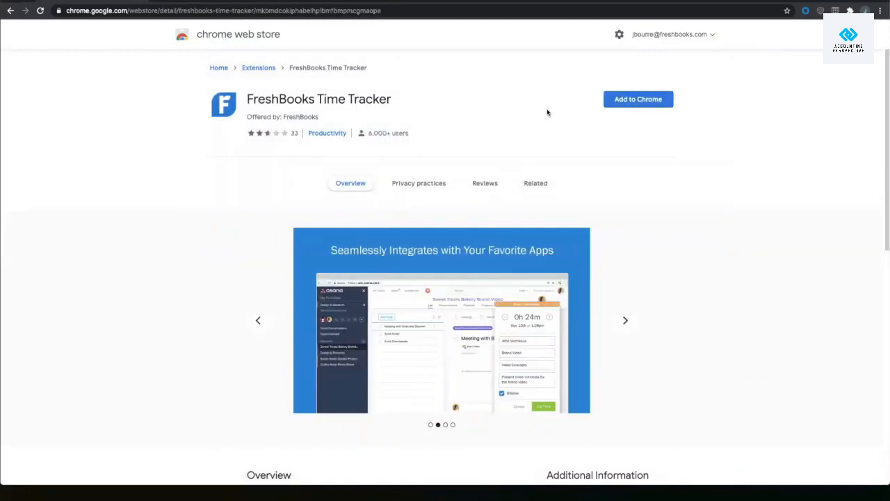
pyautogui.click(638, 100)
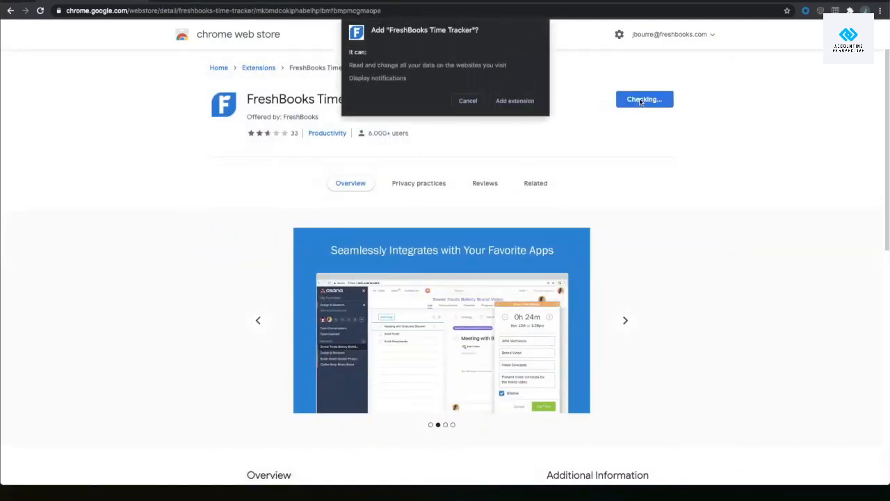
pyautogui.click(527, 101)
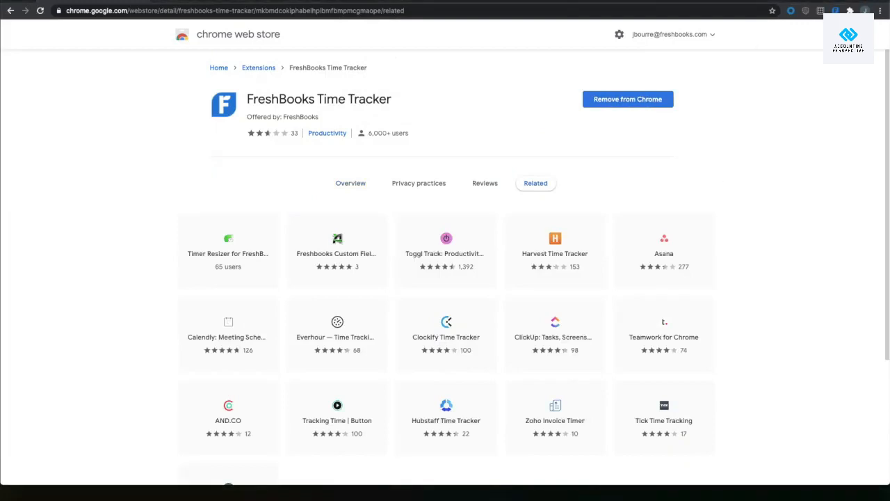
# Sign in to the FreshBooks Time Tracker extension with the account e-mail and password, and start a timer
pyautogui.click(835, 10)
pyautogui.click(737, 120)
pyautogui.click(738, 158)
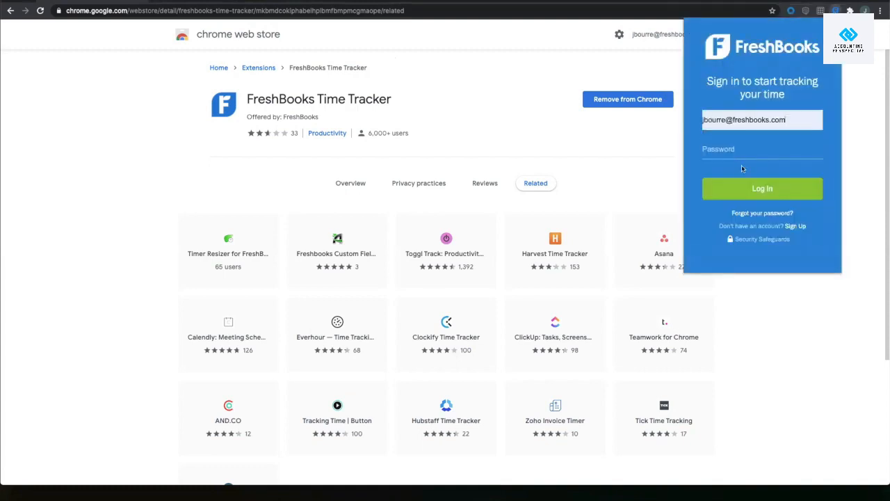
pyautogui.write('*******')
pyautogui.press('Return')
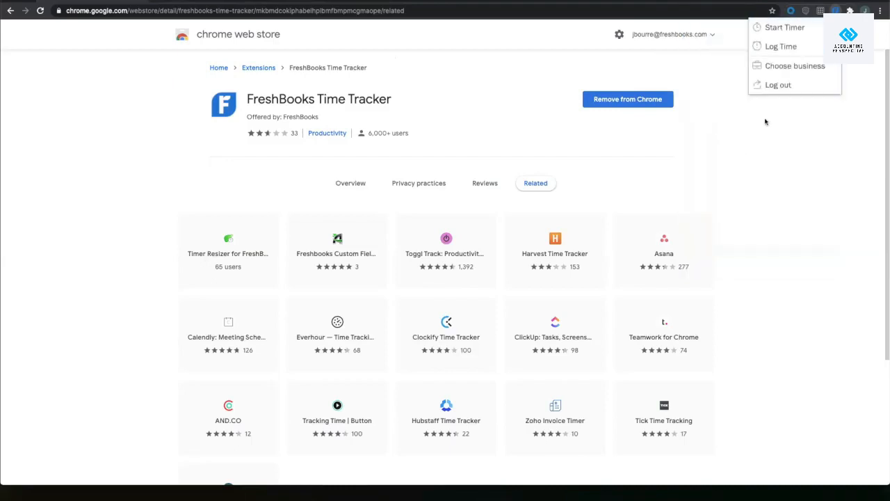
pyautogui.click(782, 28)
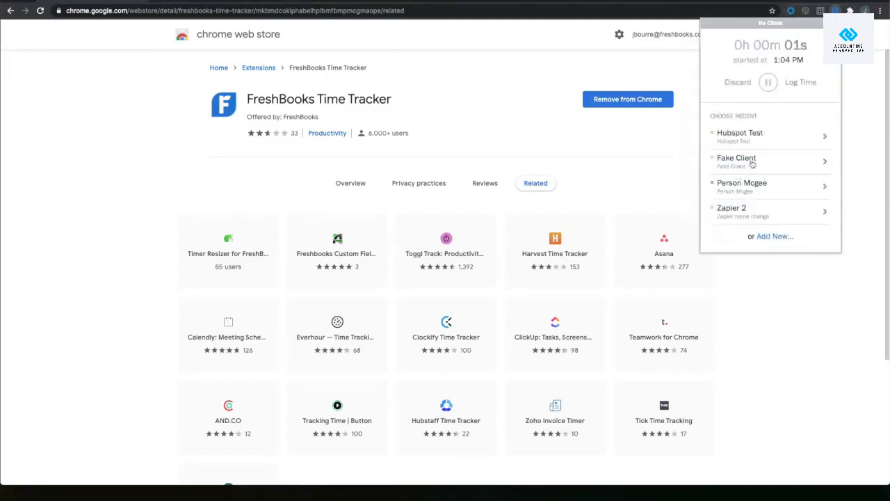
pyautogui.click(489, 112)
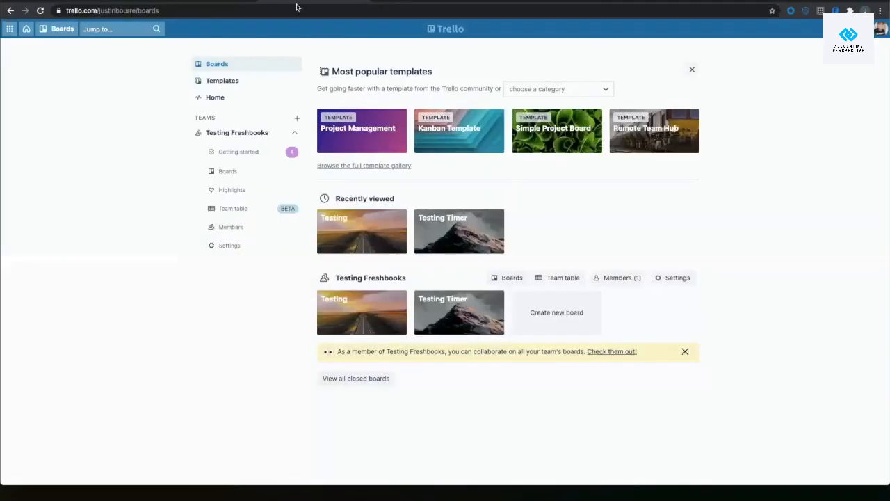
# In Trello, open the Work card on the Testing board and start a FreshBooks timer from it
pyautogui.click(356, 219)
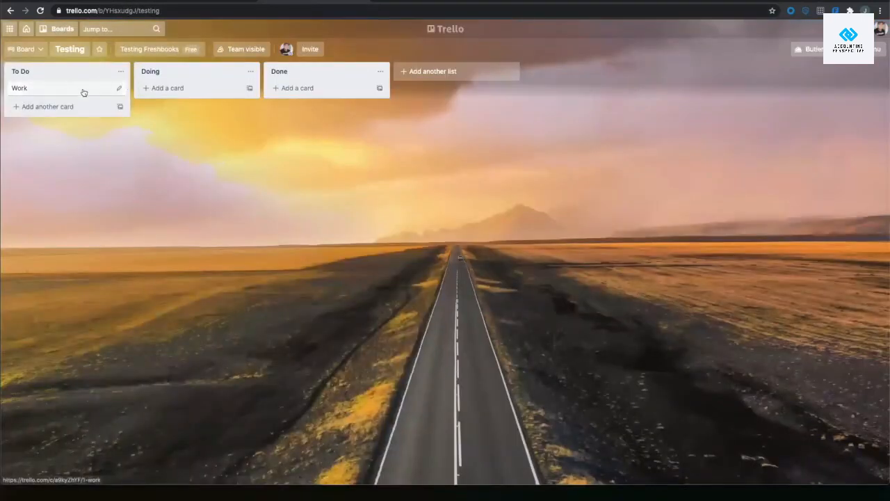
pyautogui.click(82, 89)
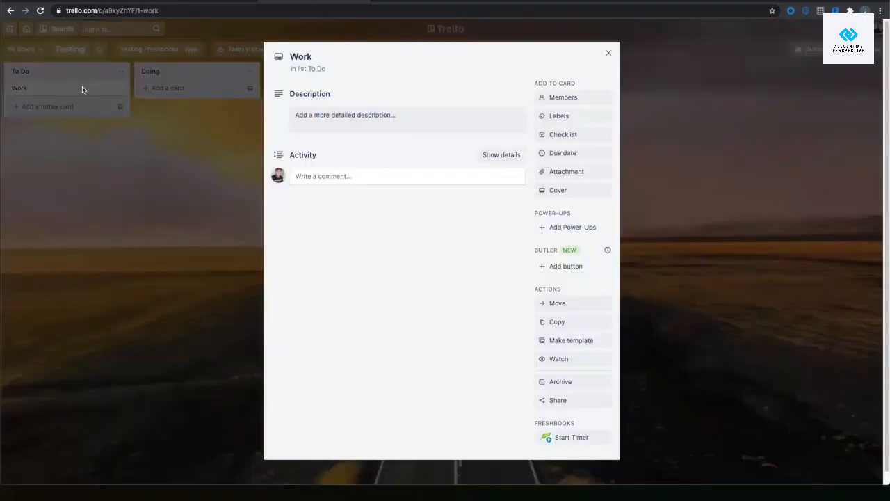
pyautogui.scroll(-1, 497, 234)
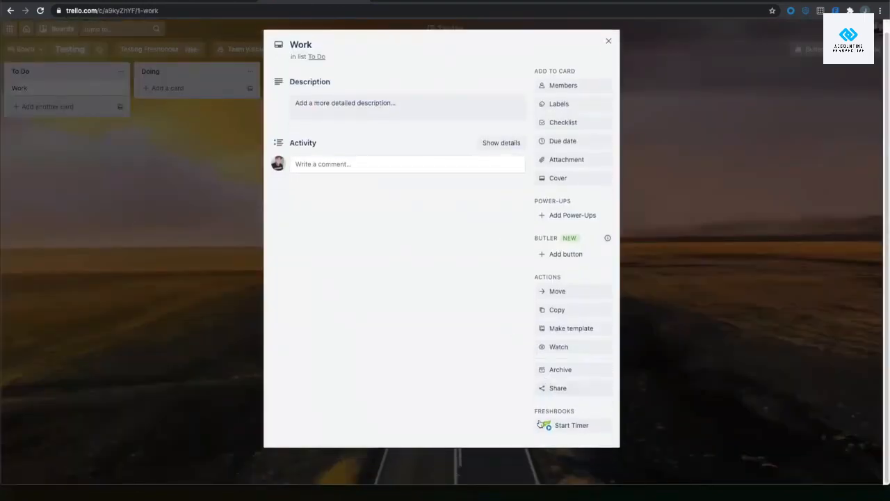
pyautogui.click(575, 428)
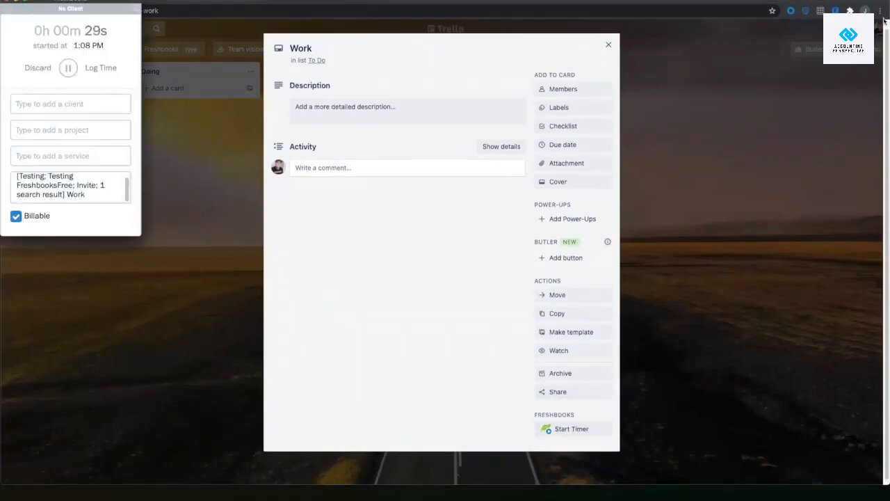
pyautogui.click(833, 2)
pyautogui.press('super+grave')
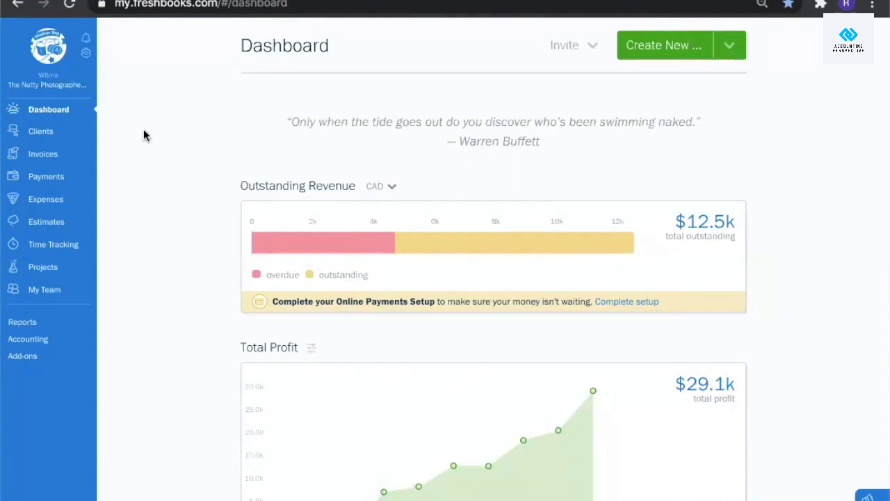
# Create a new Other Income entry in Payments with Shopify as the source and a grand total of $780.00
pyautogui.click(61, 178)
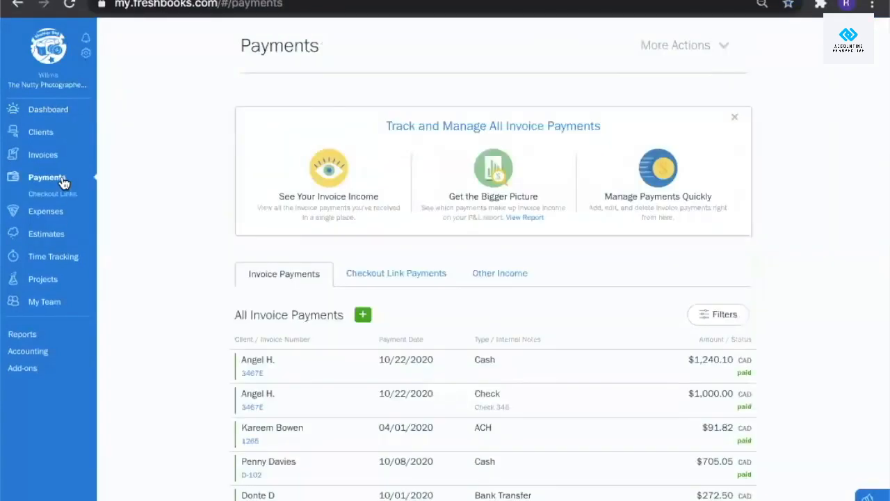
pyautogui.click(480, 274)
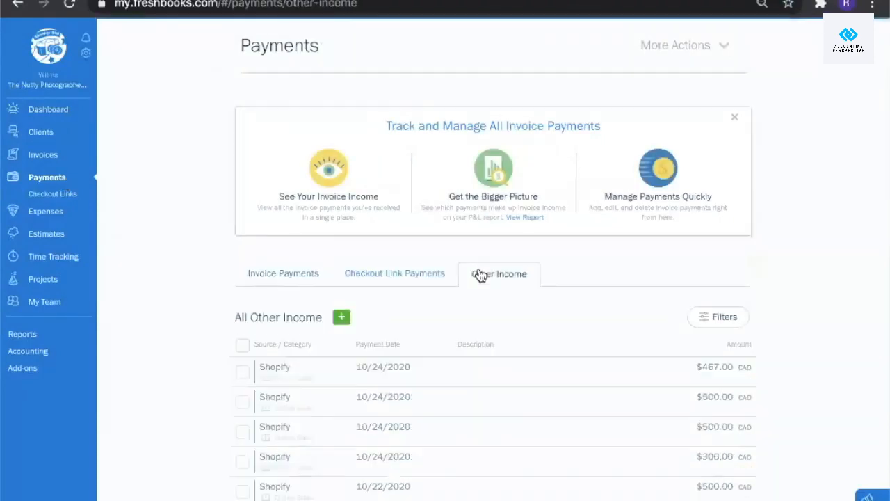
pyautogui.click(342, 318)
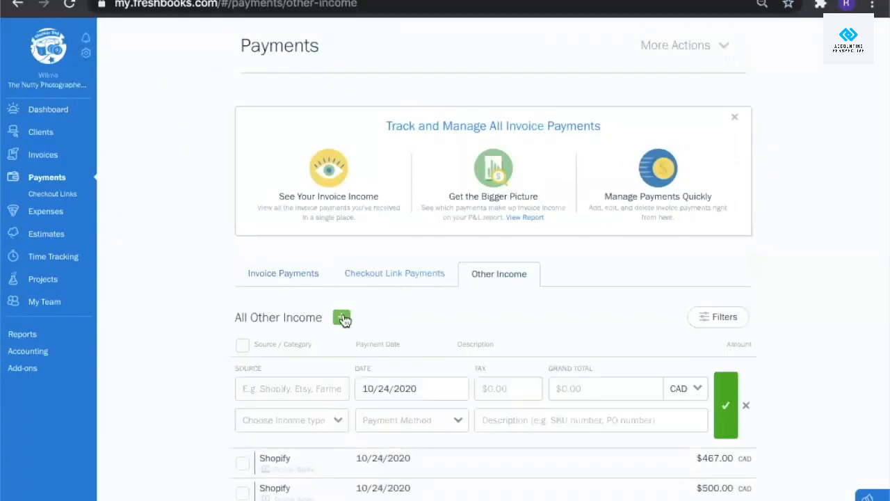
pyautogui.scroll(-3, 342, 318)
pyautogui.click(318, 200)
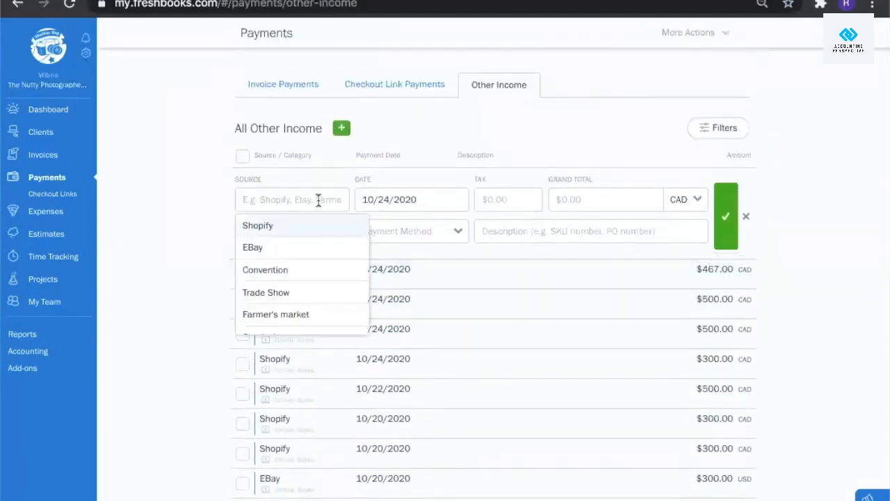
pyautogui.click(301, 226)
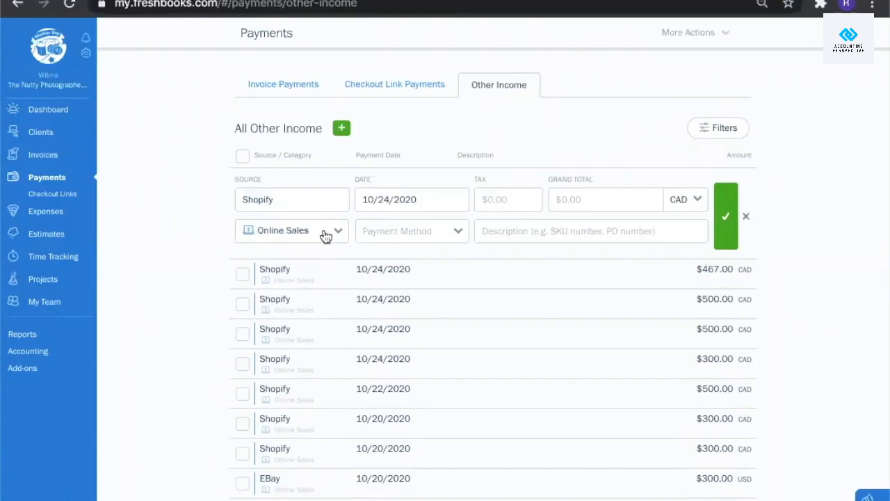
pyautogui.click(325, 234)
pyautogui.click(329, 233)
pyautogui.click(563, 200)
pyautogui.write('700')
# Apply the 5% Gst tax to the new Shopify income entry
pyautogui.click(514, 199)
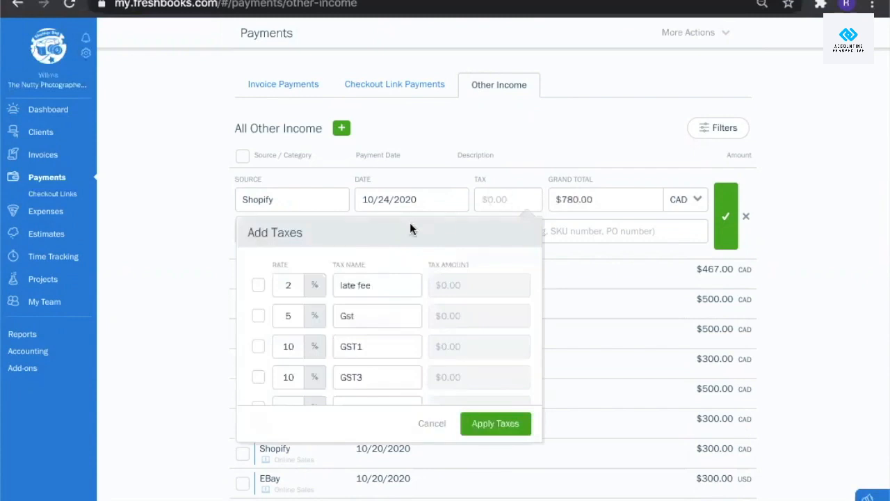
pyautogui.click(257, 315)
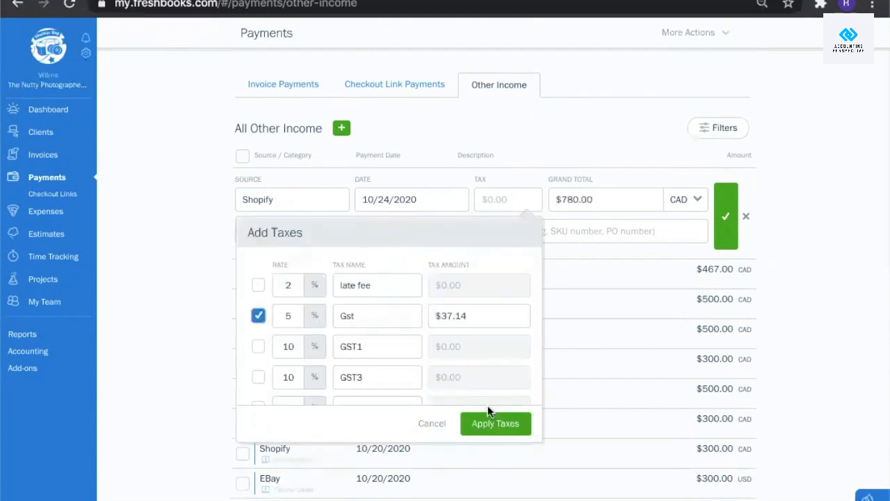
pyautogui.click(492, 423)
# Set the income entry's payment method to Bank Transfer and its currency to USD, and save it
pyautogui.click(452, 234)
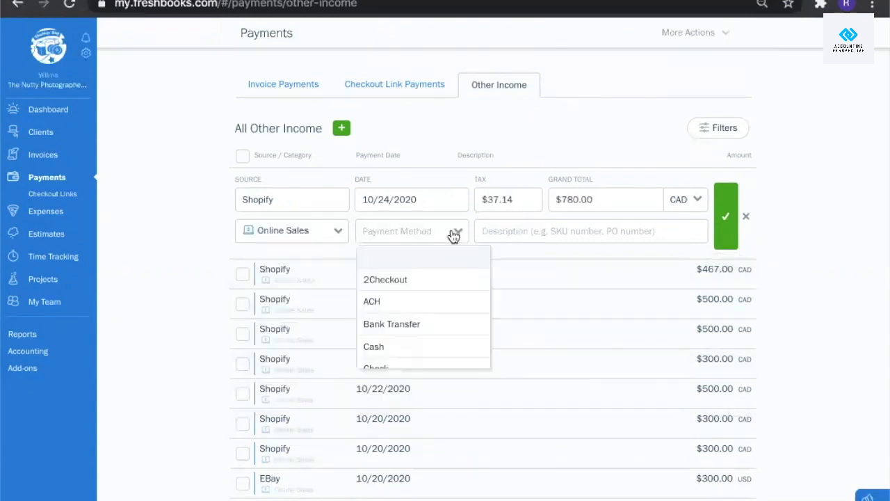
pyautogui.click(420, 326)
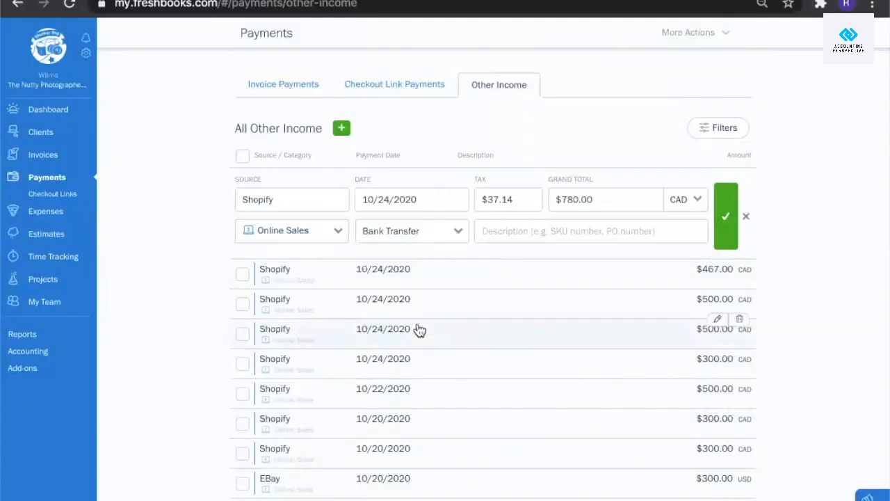
pyautogui.click(543, 234)
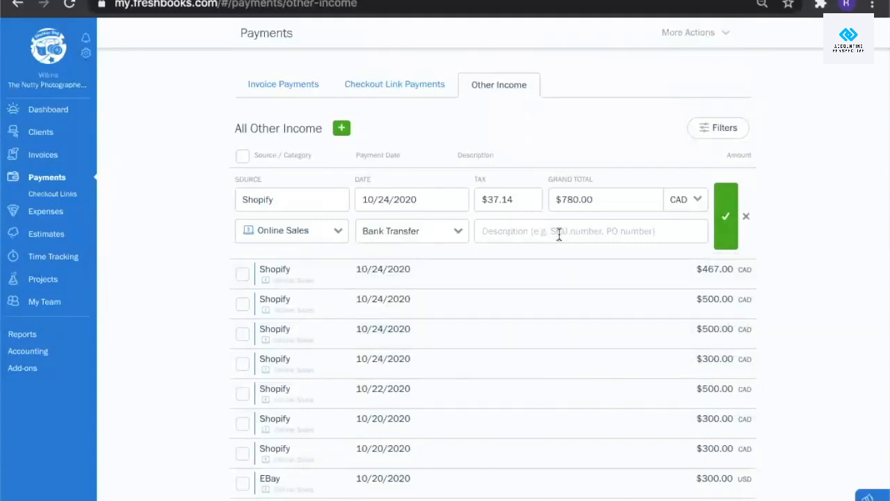
pyautogui.click(695, 202)
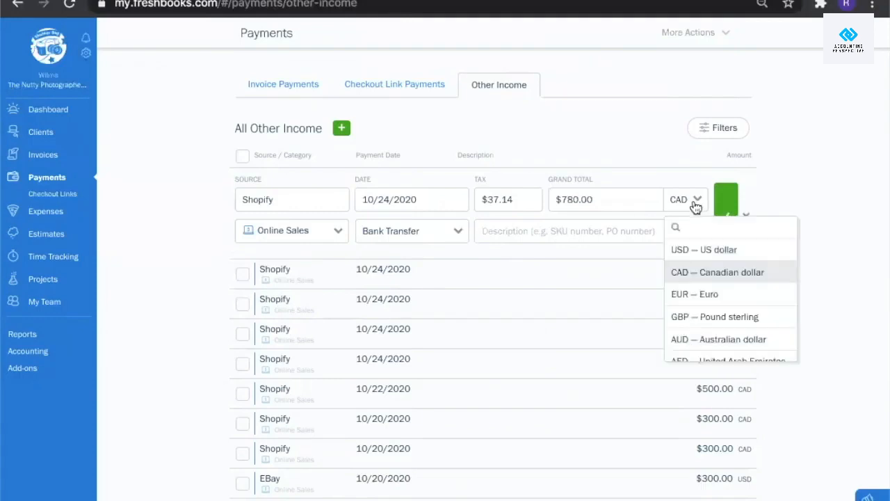
pyautogui.click(702, 252)
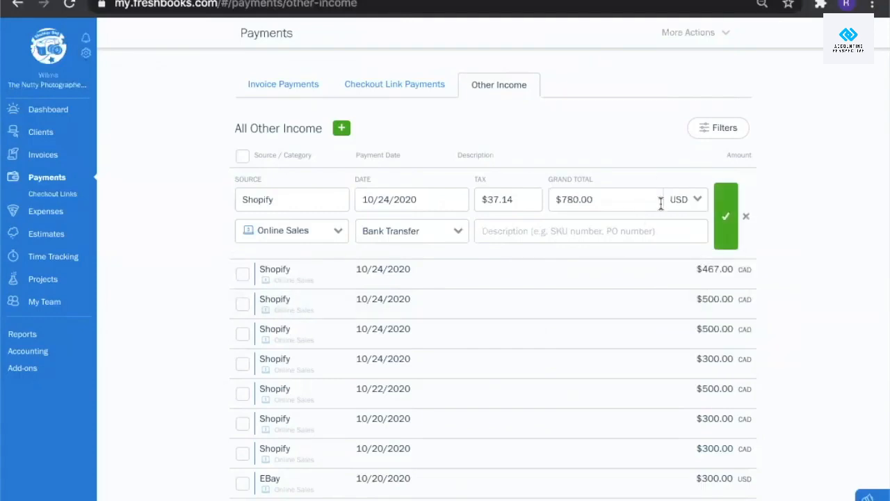
pyautogui.click(723, 228)
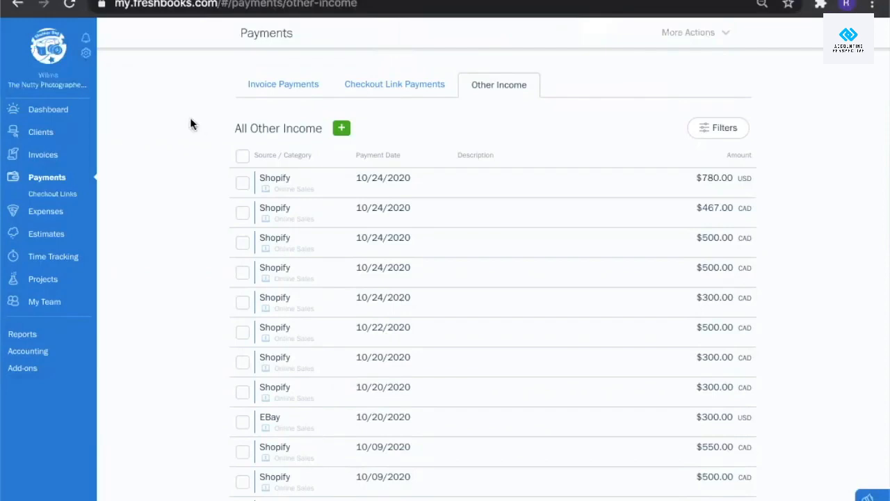
# View the list of businesses managed under this account and close it
pyautogui.click(86, 56)
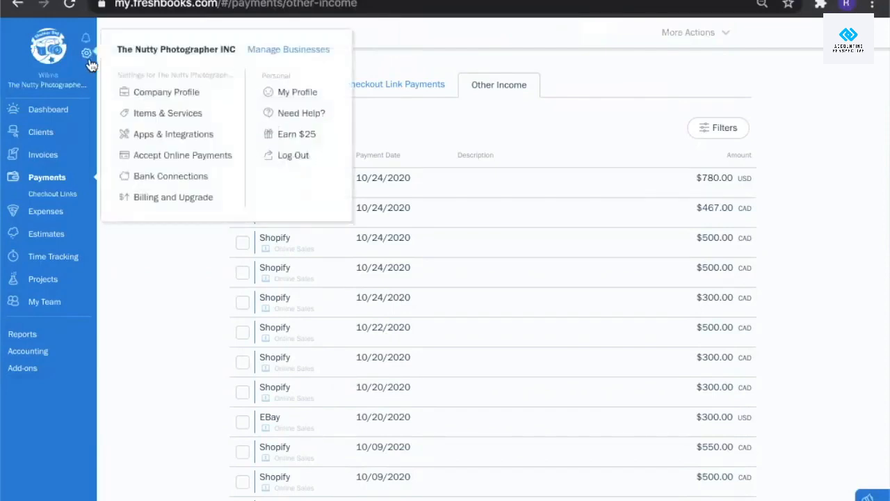
pyautogui.click(279, 53)
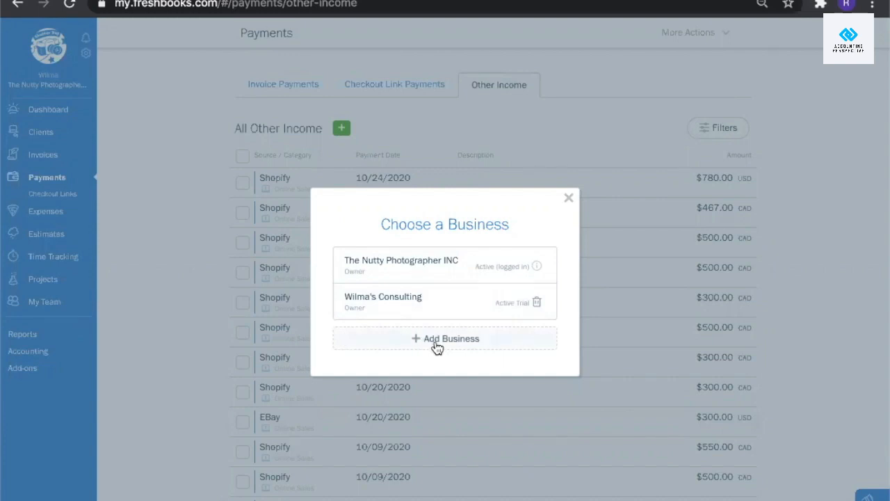
pyautogui.click(569, 198)
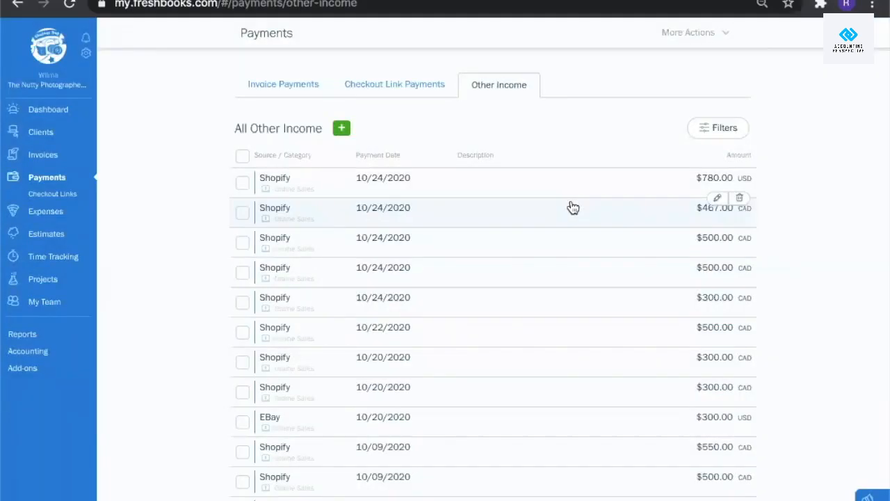
# Set the fiscal year end month to December in the Company Profile and save the profile
pyautogui.click(86, 55)
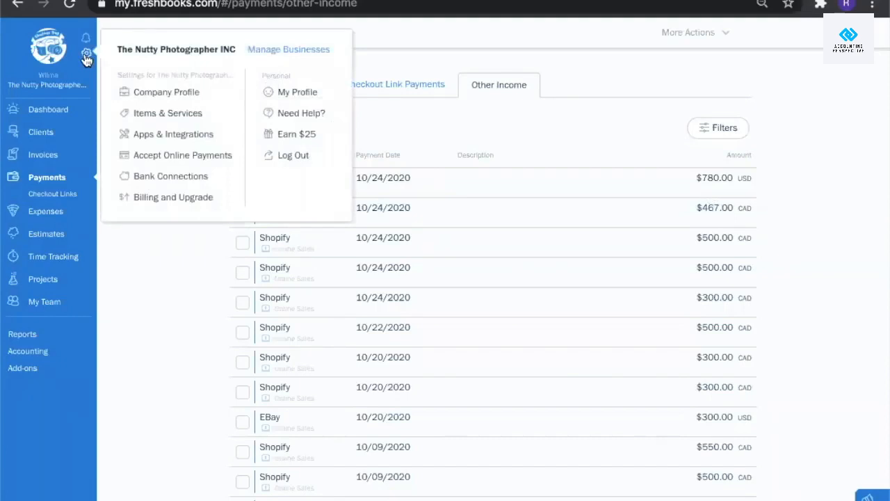
pyautogui.click(178, 95)
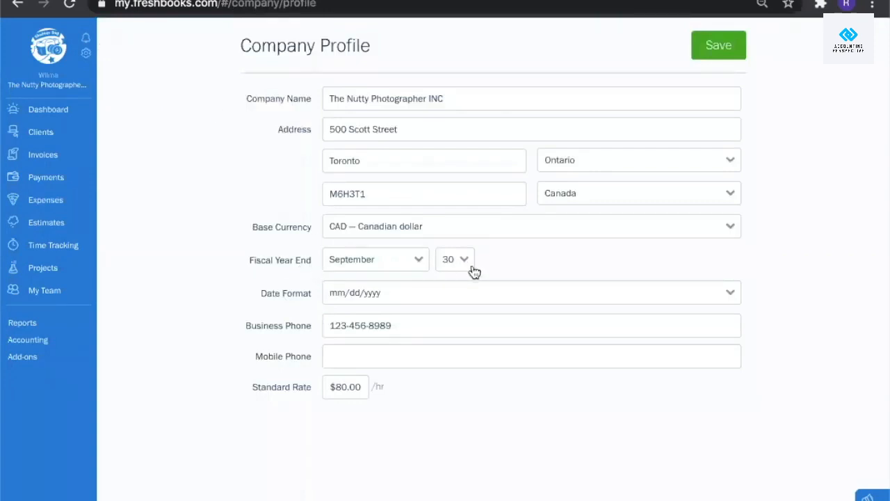
pyautogui.click(412, 260)
pyautogui.scroll(-2, 390, 357)
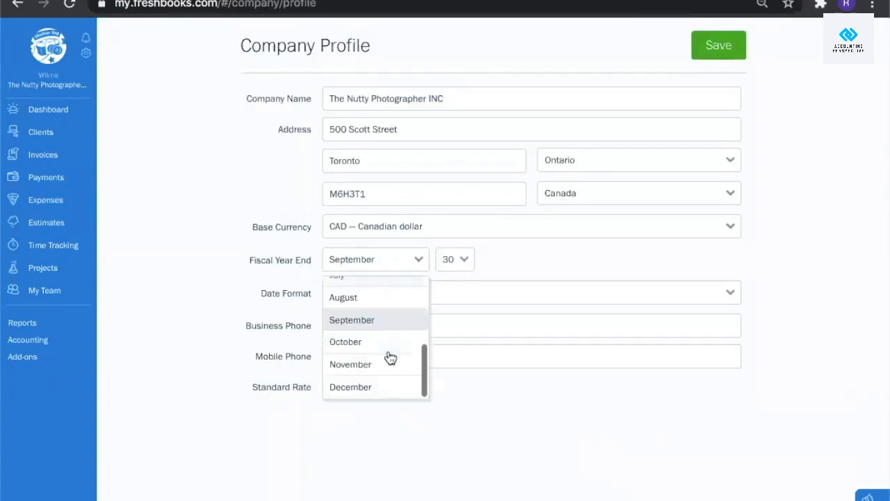
pyautogui.click(372, 390)
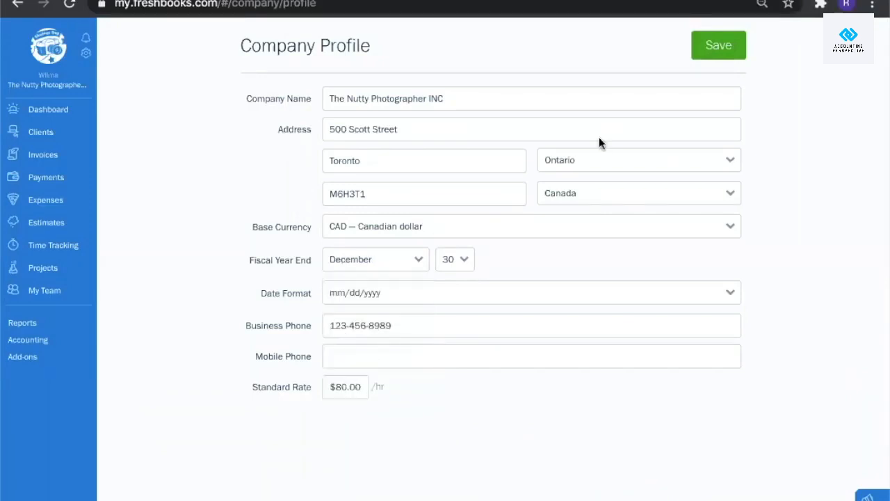
pyautogui.click(721, 48)
# Open the Invoice Details report and review the date range choices in its filters
pyautogui.click(72, 320)
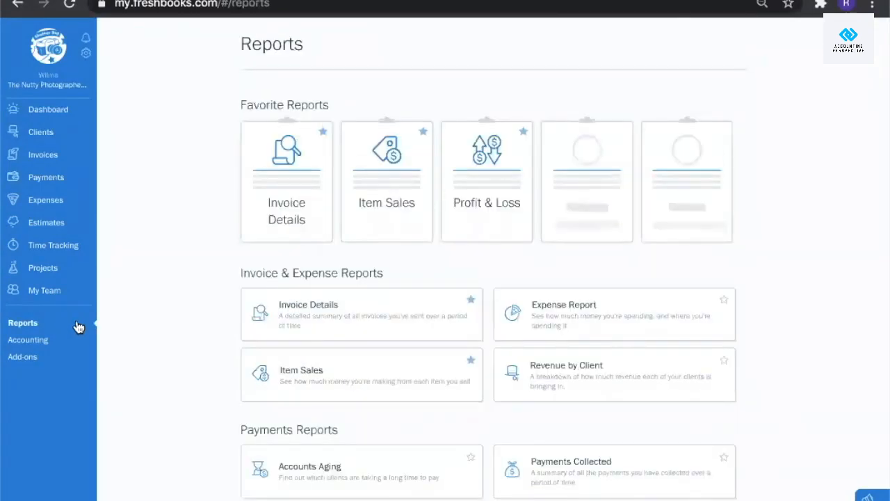
pyautogui.click(289, 160)
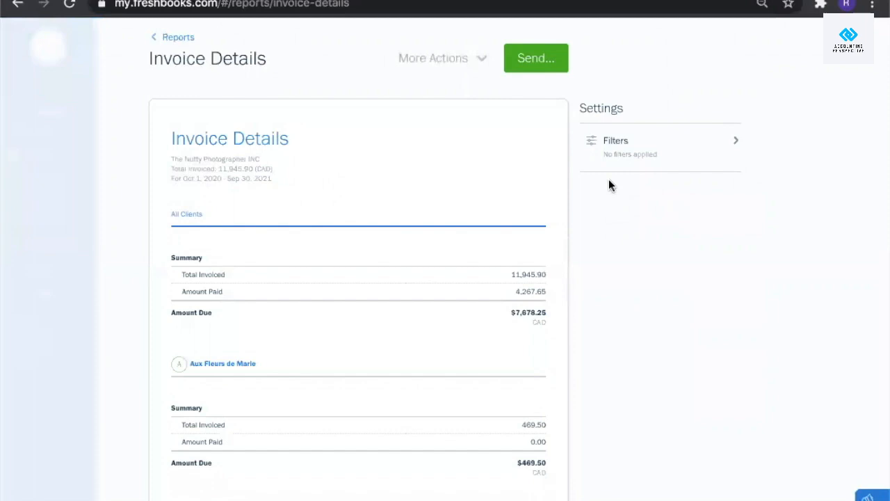
pyautogui.click(648, 154)
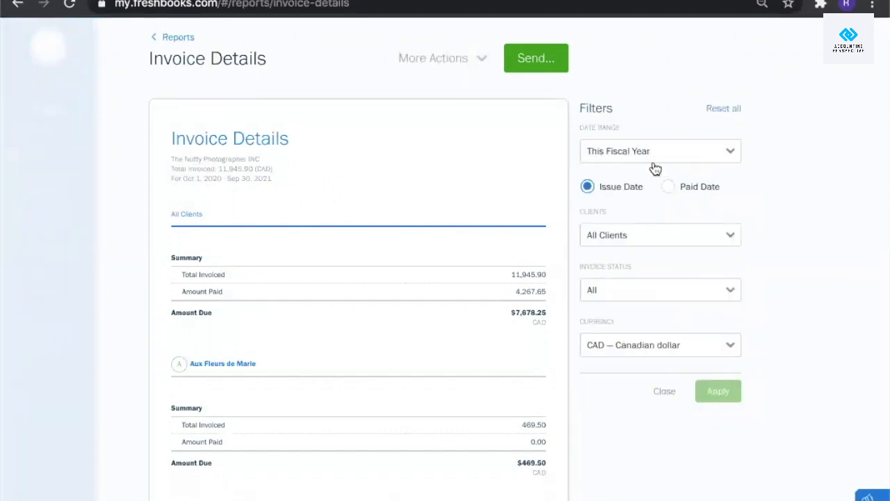
pyautogui.click(646, 157)
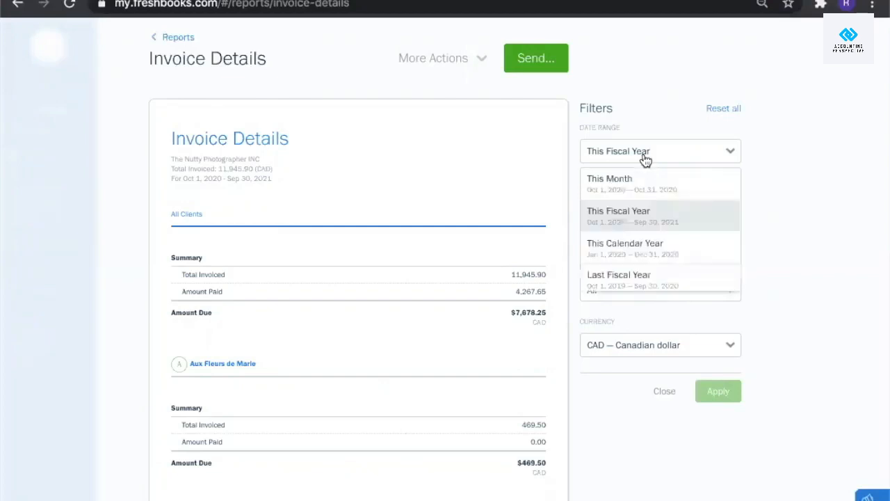
pyautogui.scroll(-5, 640, 252)
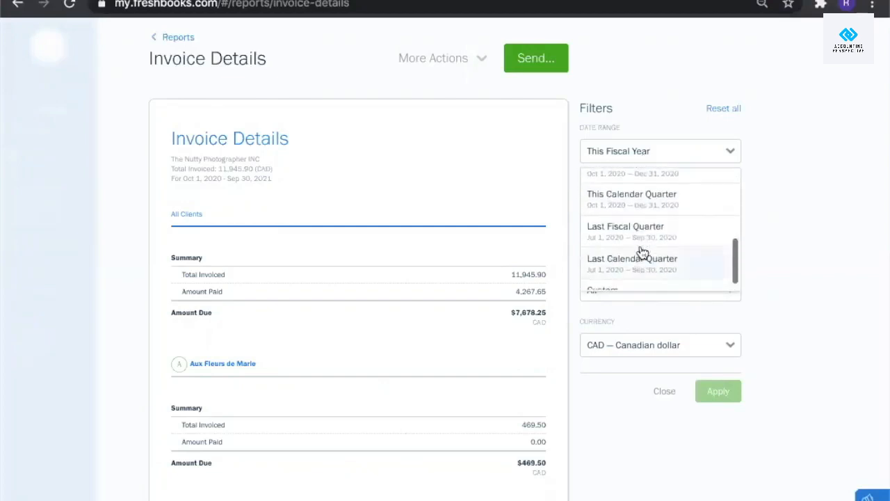
pyautogui.click(801, 281)
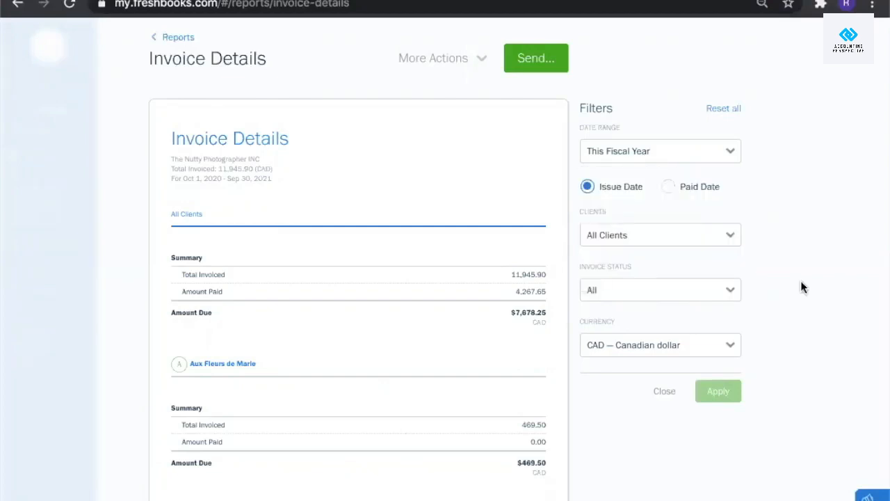
# Select the first three clients in the list for the Invoice Details report's client filter
pyautogui.click(684, 235)
pyautogui.click(668, 267)
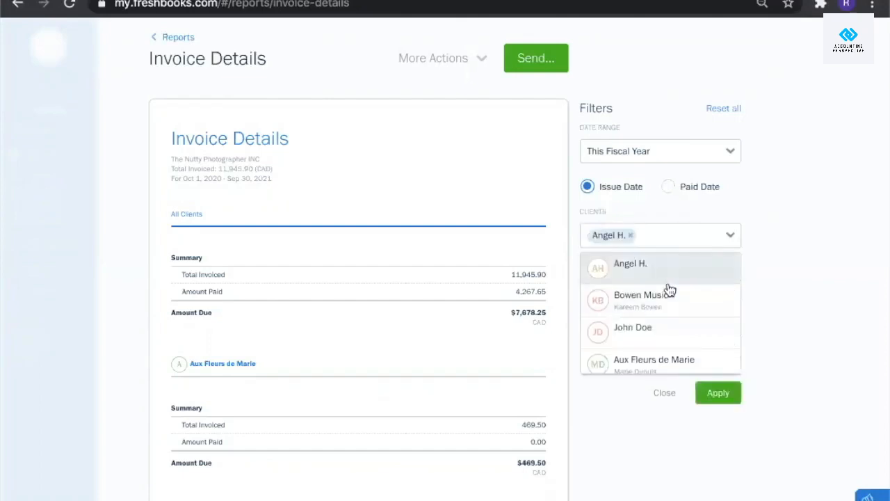
pyautogui.click(668, 297)
pyautogui.click(660, 360)
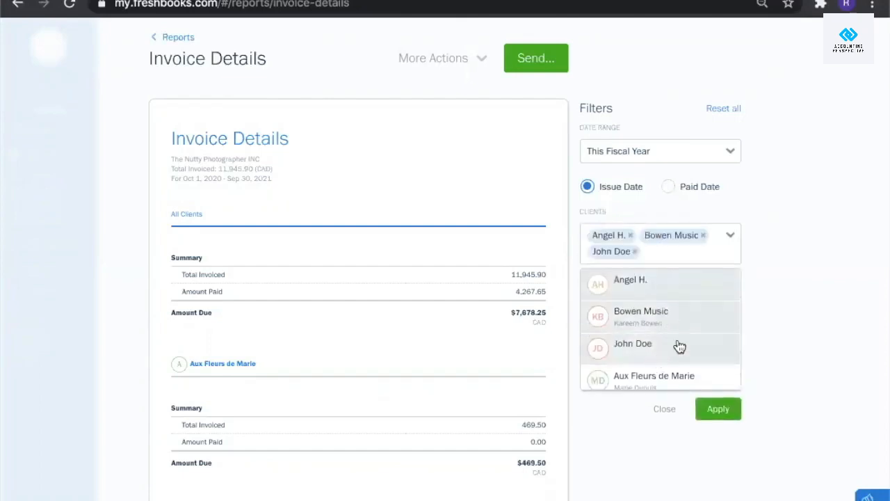
pyautogui.click(790, 299)
# Set the invoice status filter to Outstanding, Paid and Auto-Paid, apply the filters, and return to the reports overview
pyautogui.click(665, 306)
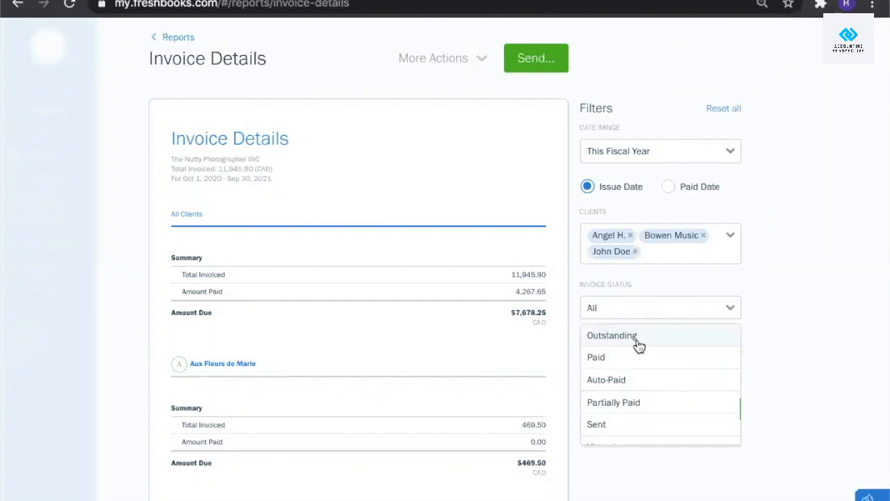
pyautogui.click(638, 338)
pyautogui.click(637, 358)
pyautogui.click(638, 381)
pyautogui.click(795, 326)
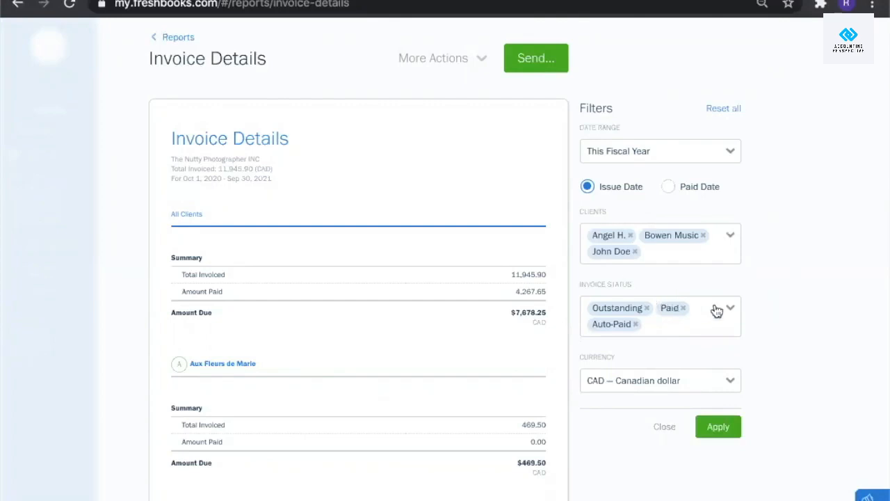
pyautogui.click(719, 425)
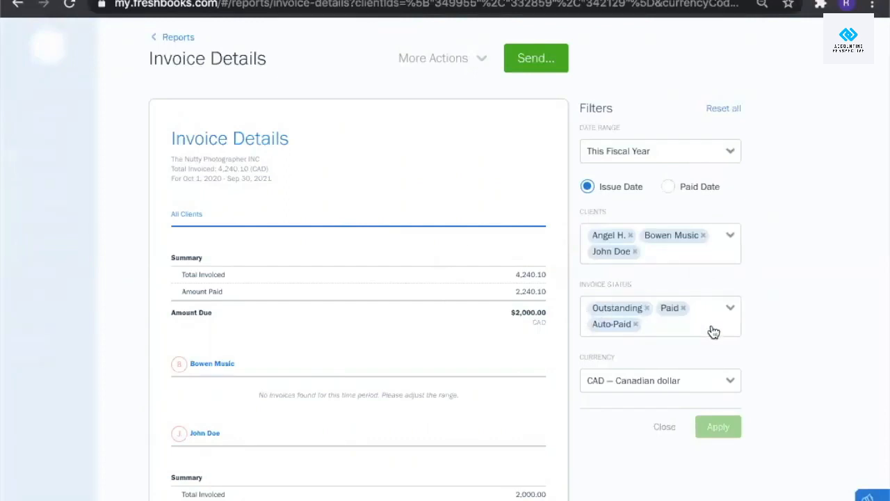
pyautogui.click(182, 38)
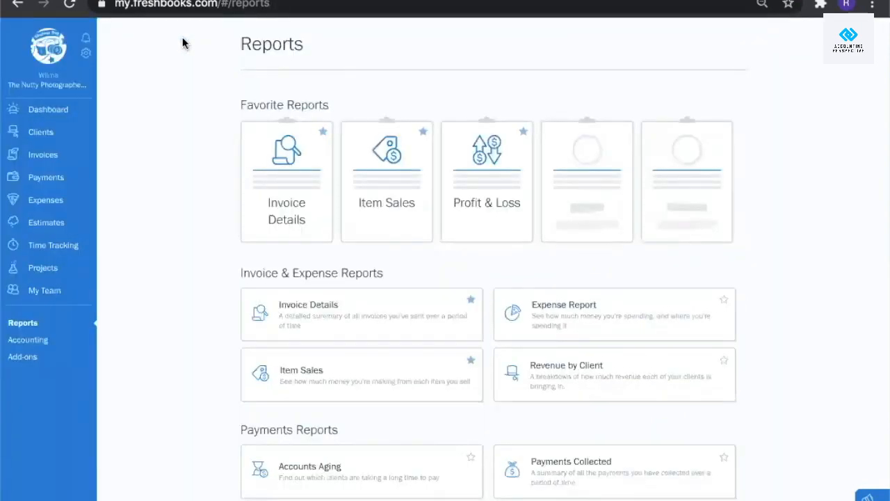
# Open the Blacks Studio advertising expense from the recently updated expenses for editing
pyautogui.click(65, 203)
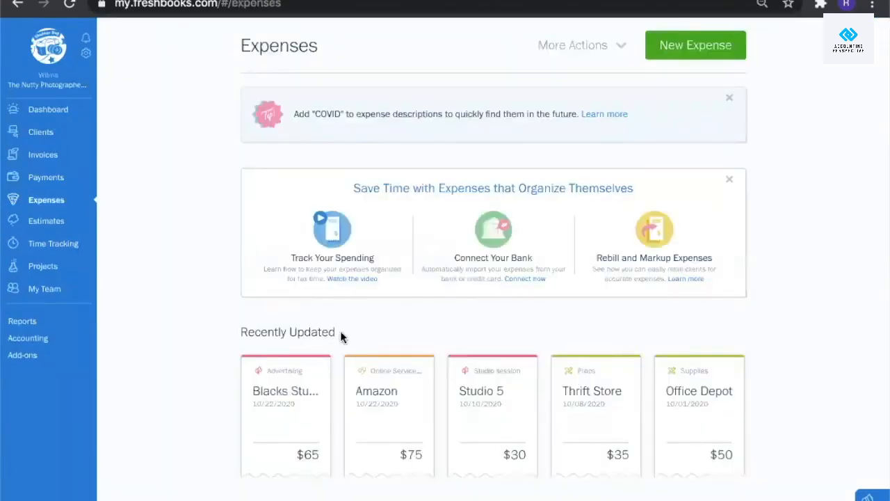
pyautogui.scroll(-2, 340, 335)
pyautogui.click(288, 304)
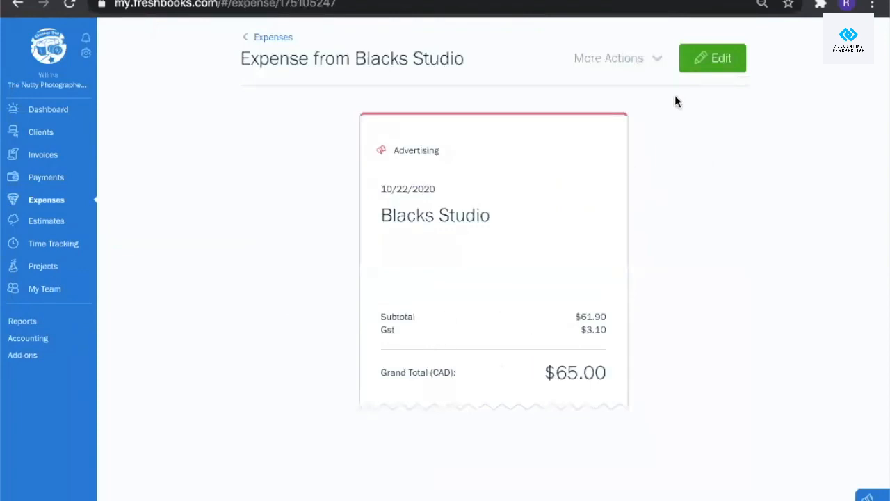
pyautogui.click(702, 56)
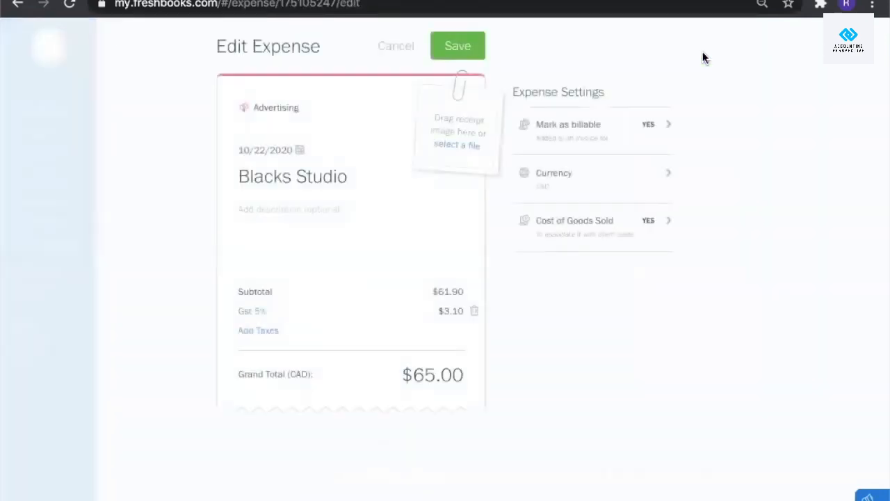
# Set the Blacks Studio expense's currency to USD — US dollar and save the expense
pyautogui.click(558, 182)
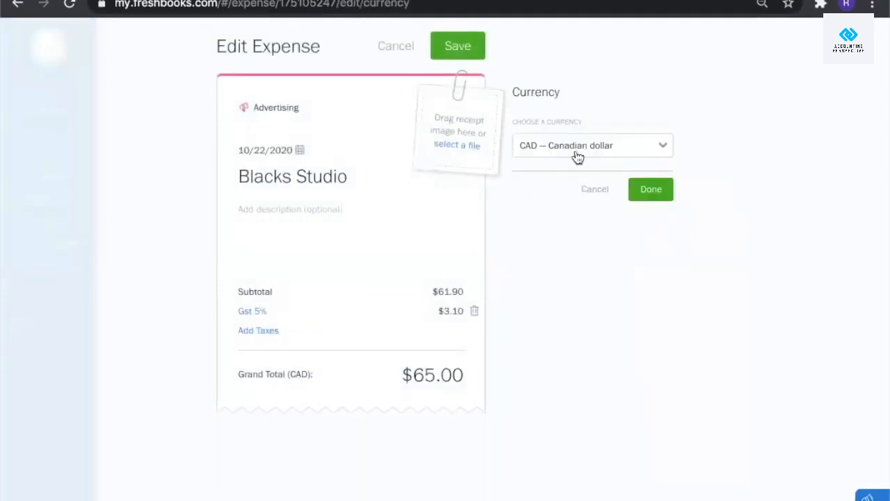
pyautogui.click(577, 157)
pyautogui.scroll(-2, 578, 284)
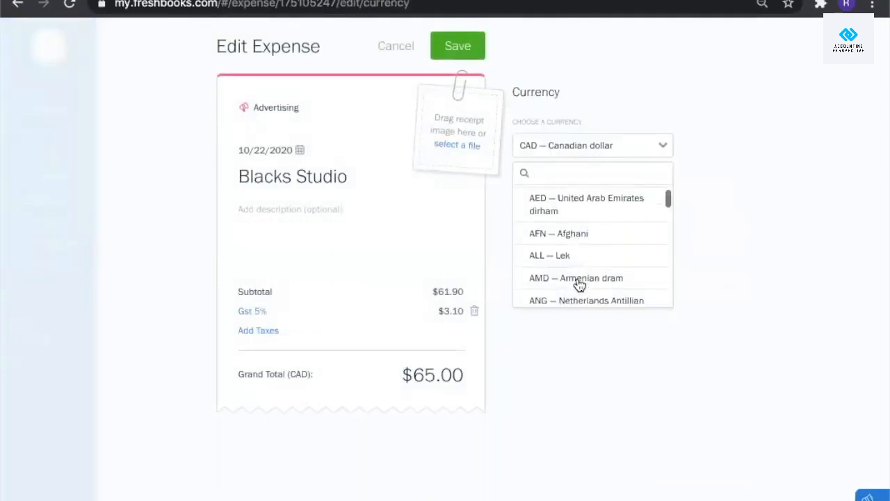
pyautogui.scroll(-4, 579, 285)
pyautogui.scroll(7, 580, 284)
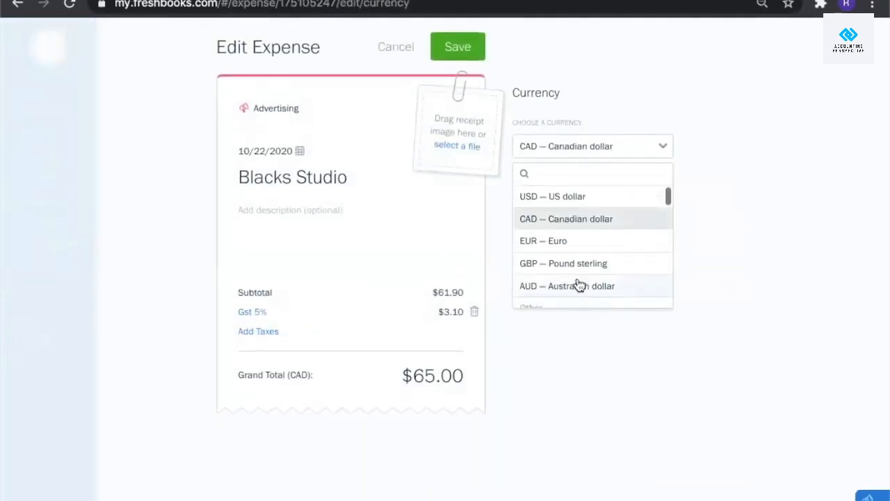
pyautogui.click(586, 196)
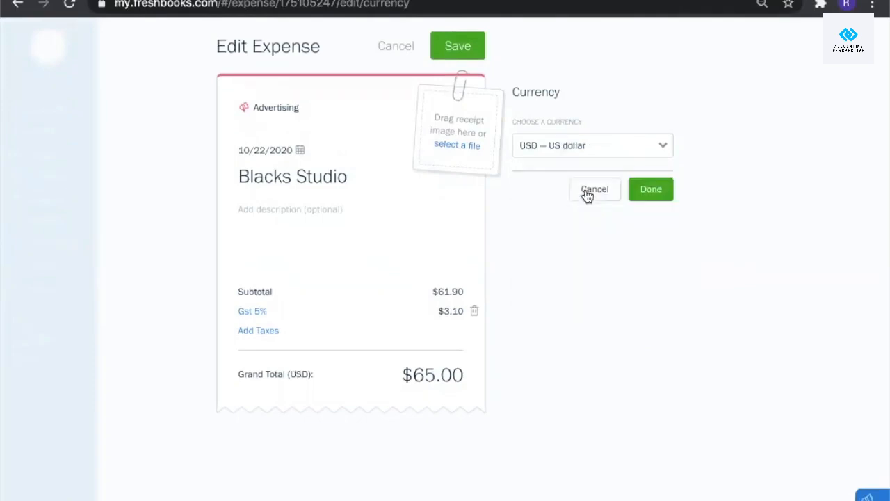
pyautogui.click(650, 196)
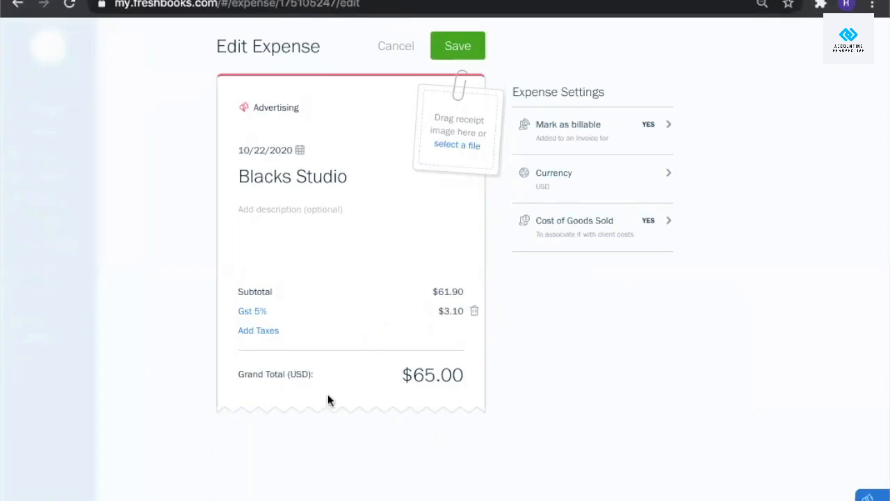
pyautogui.click(457, 53)
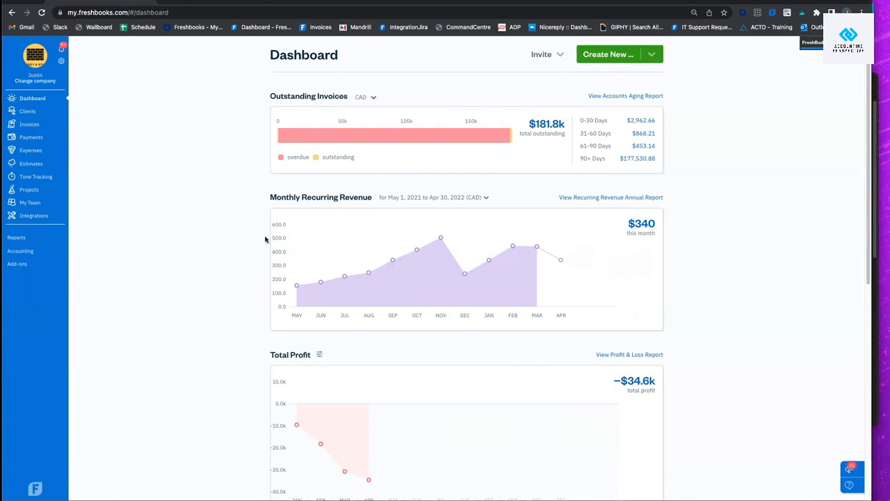
# View the receipt upload option for new expenses, then switch to the Appetize.io mobile app preview and open its Expenses section
pyautogui.click(39, 151)
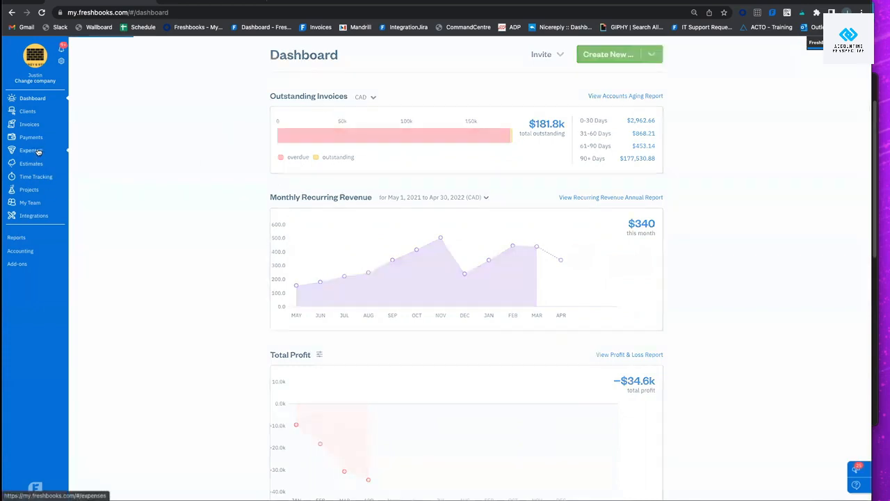
pyautogui.moveTo(619, 54)
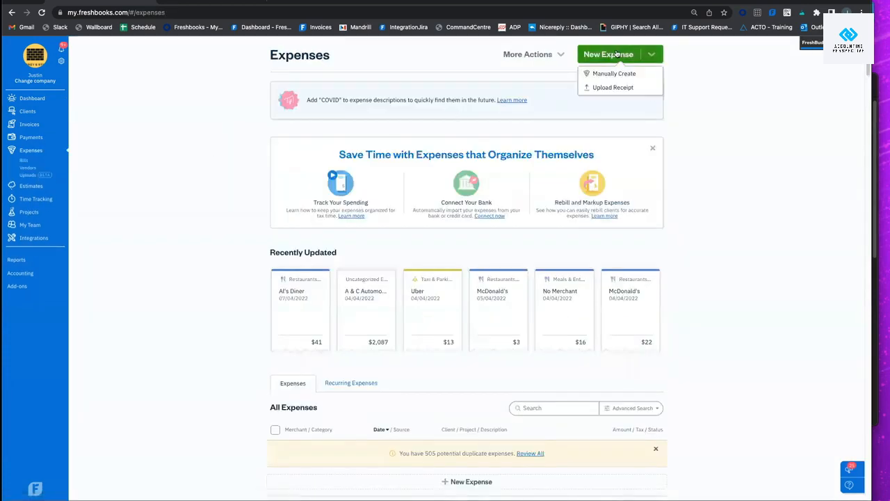
pyautogui.click(616, 88)
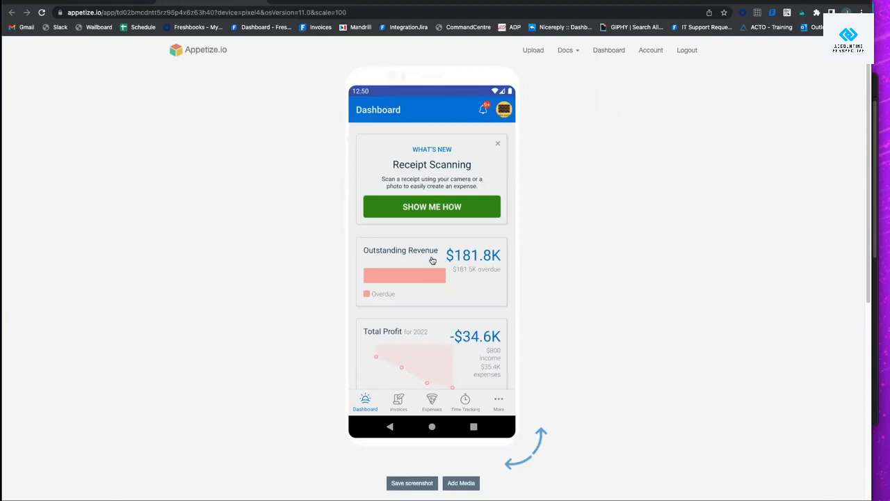
pyautogui.click(430, 404)
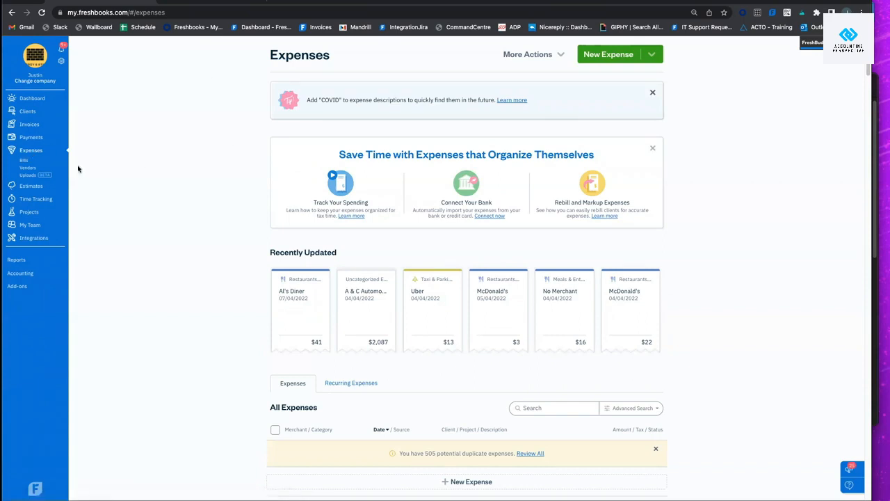
# Open the expense document uploads in FreshBooks and highlight the e-mail address for sending in receipts
pyautogui.click(32, 178)
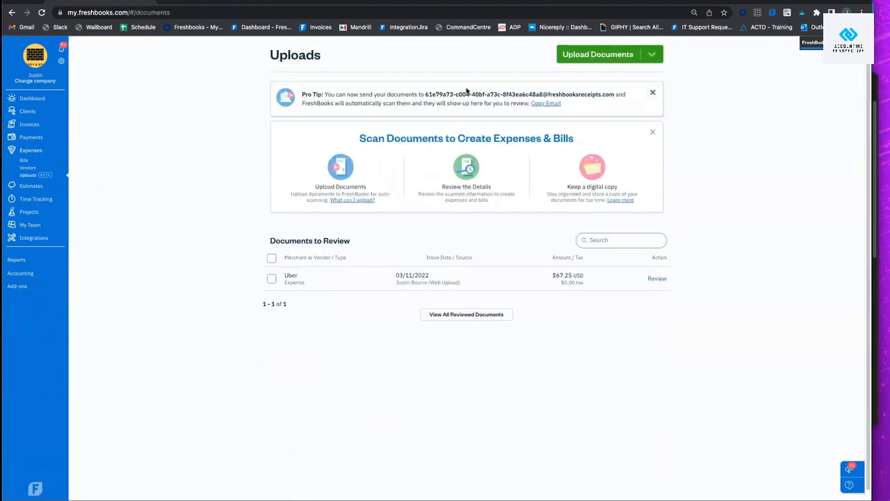
pyautogui.moveTo(424, 94); pyautogui.dragTo(615, 95)
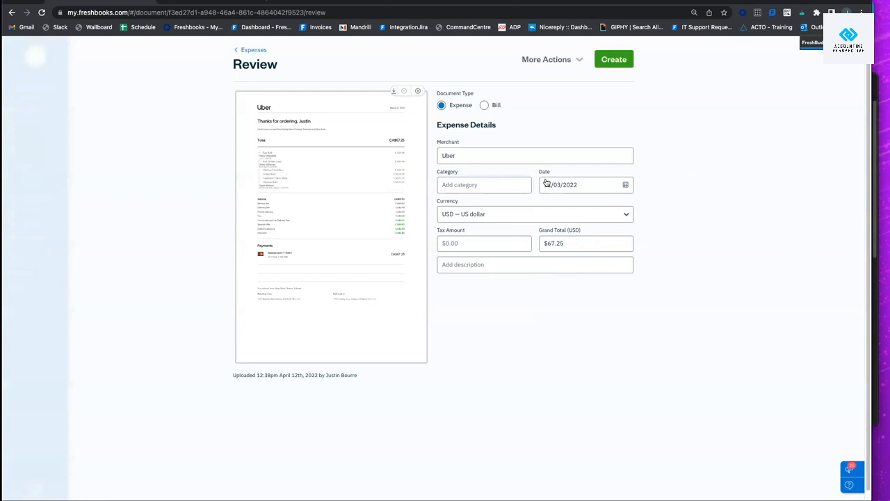
# Set the uploaded Uber receipt's category to Meals & Entertainment and create the expense
pyautogui.click(496, 184)
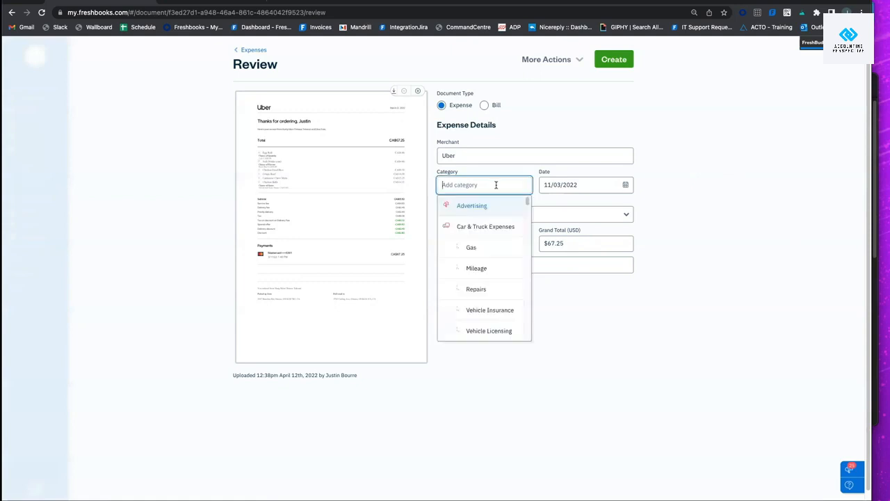
pyautogui.write('meal')
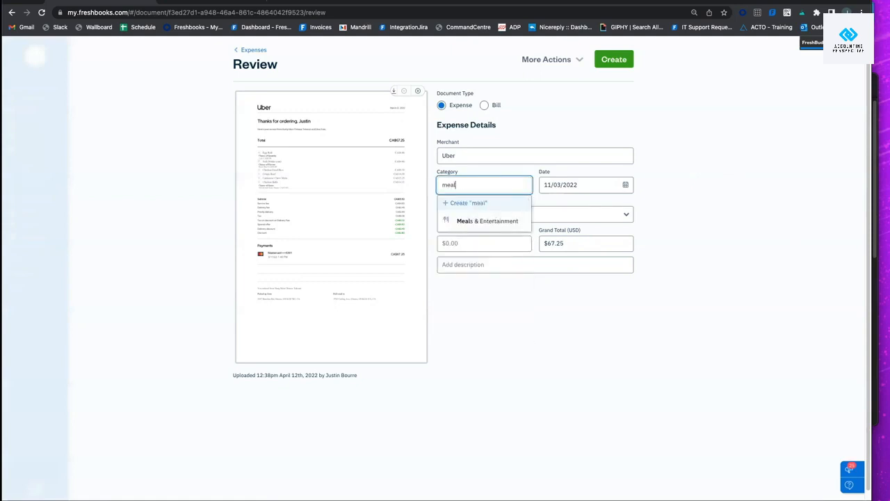
pyautogui.click(480, 221)
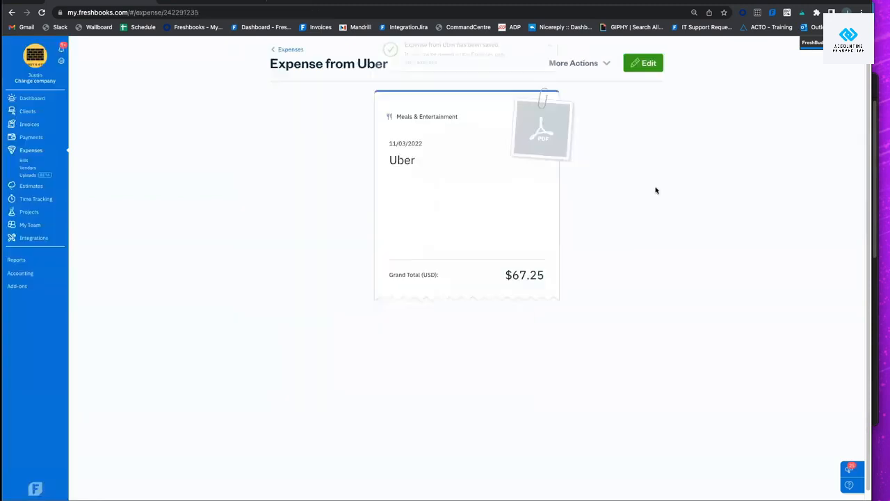